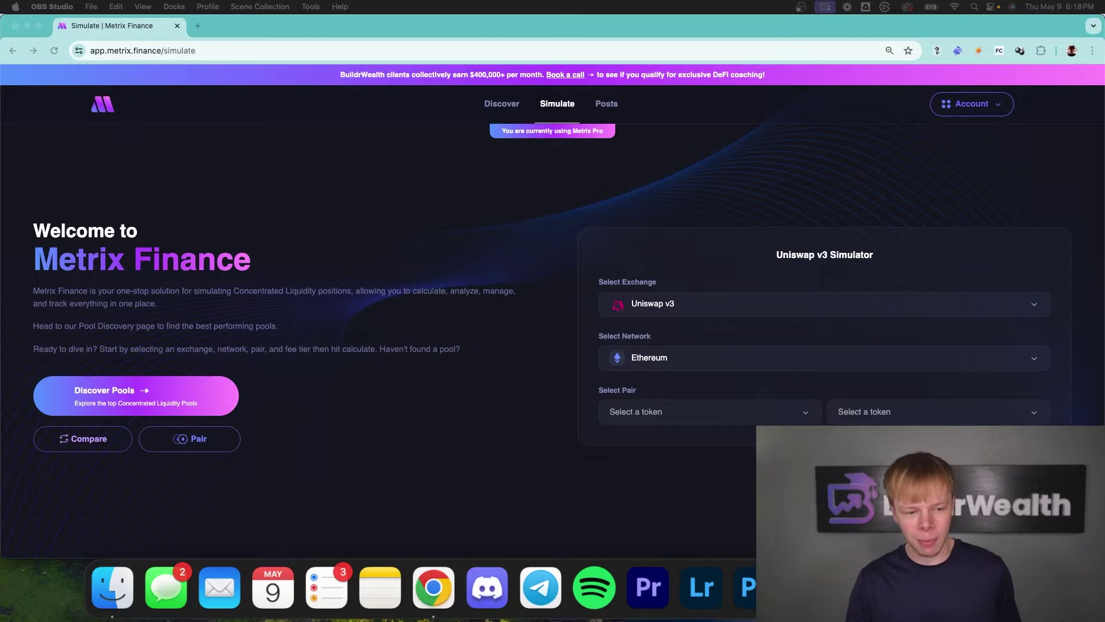
- Open the pool discovery page and look over the top Raydium pools on Solana
{"action": "left_click", "coordinate": [562, 231]}
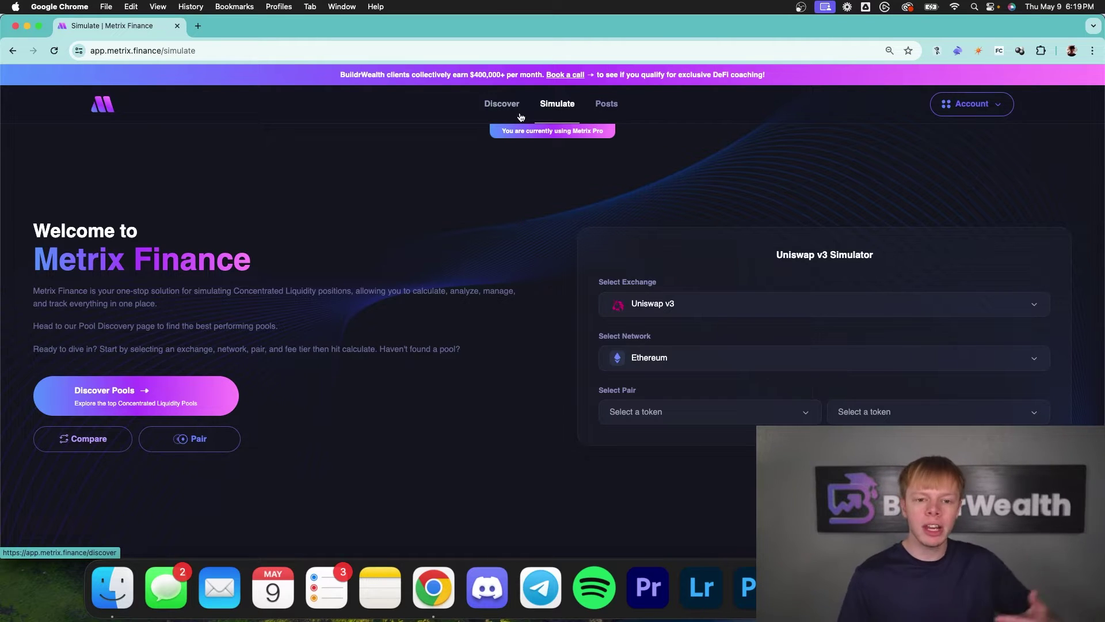
{"action": "left_click", "coordinate": [487, 109]}
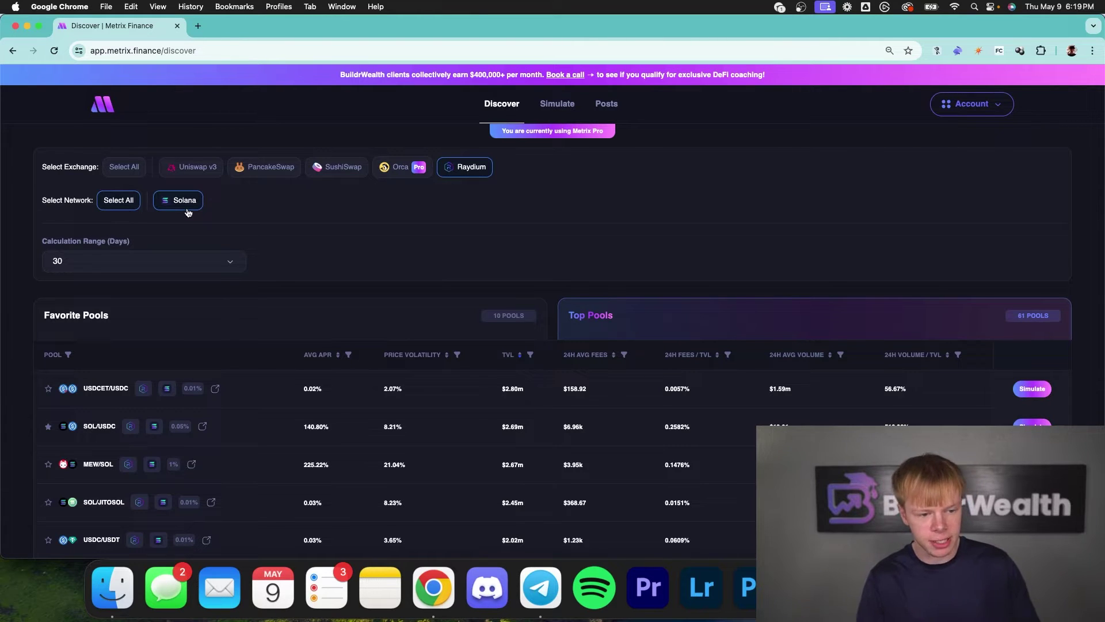
{"action": "scroll", "coordinate": [558, 236], "scroll_direction": "down", "scroll_amount": 3}
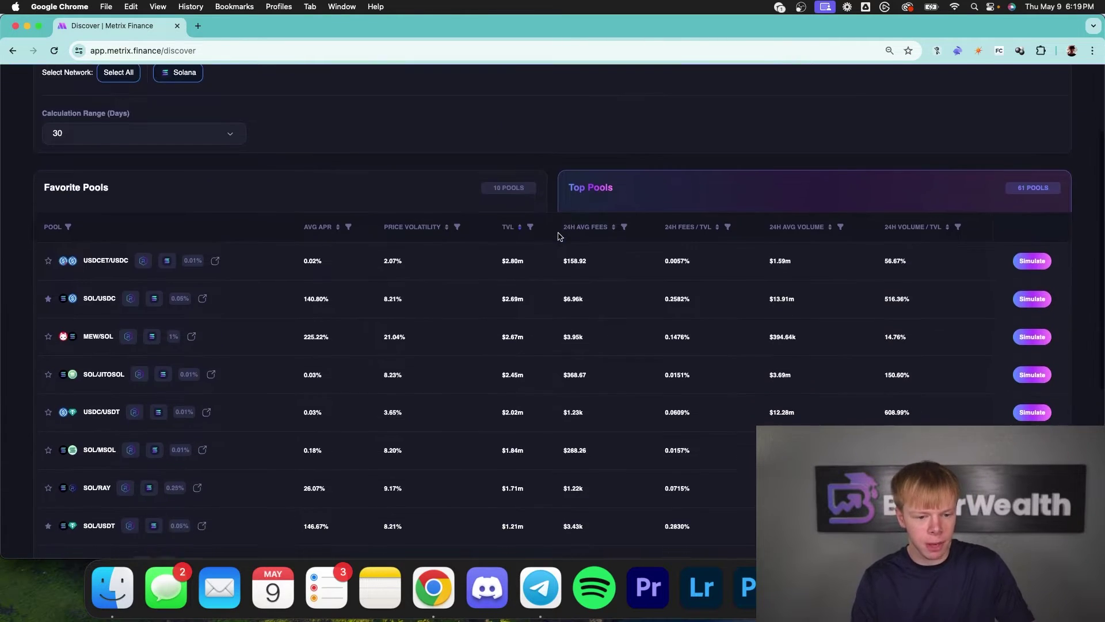
{"action": "scroll", "coordinate": [625, 119], "scroll_direction": "up", "scroll_amount": 2}
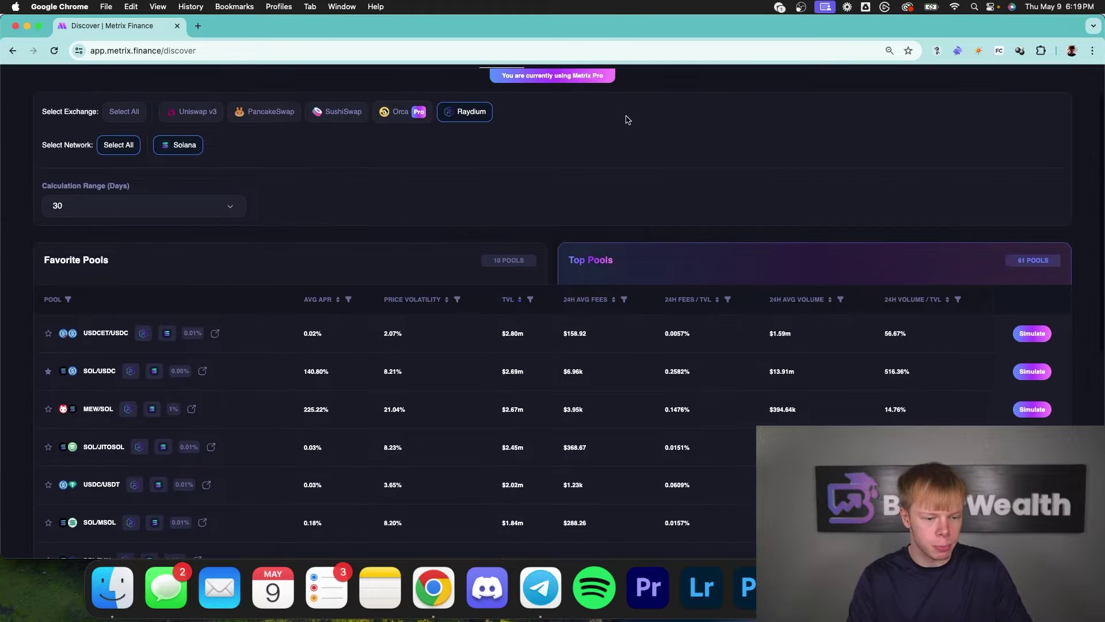
{"action": "scroll", "coordinate": [754, 133], "scroll_direction": "down", "scroll_amount": 1}
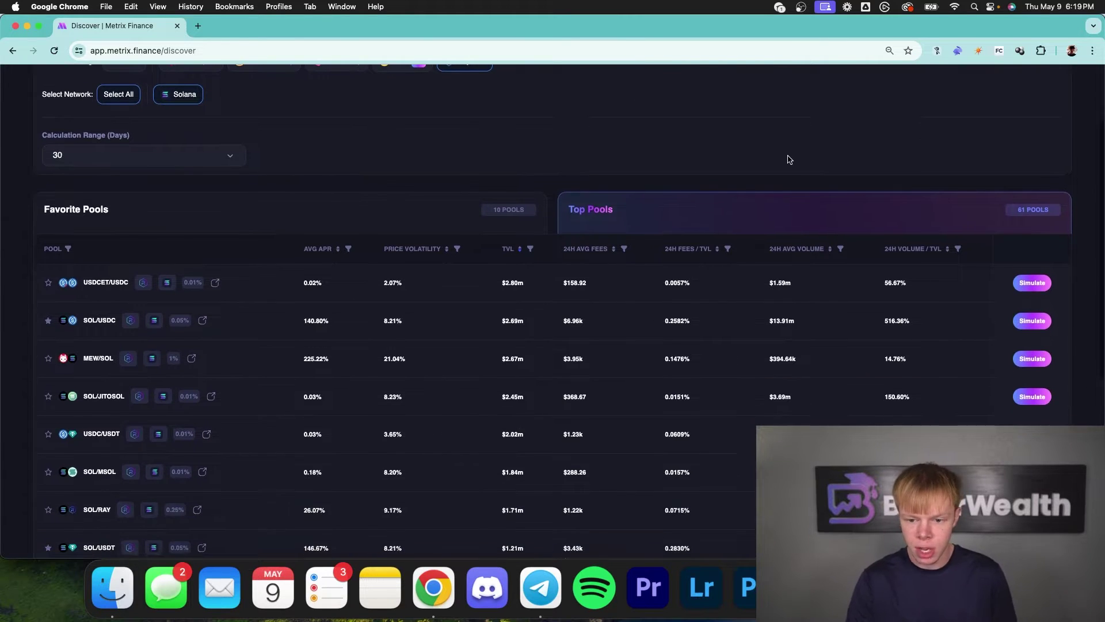
{"action": "scroll", "coordinate": [983, 157], "scroll_direction": "down", "scroll_amount": 2}
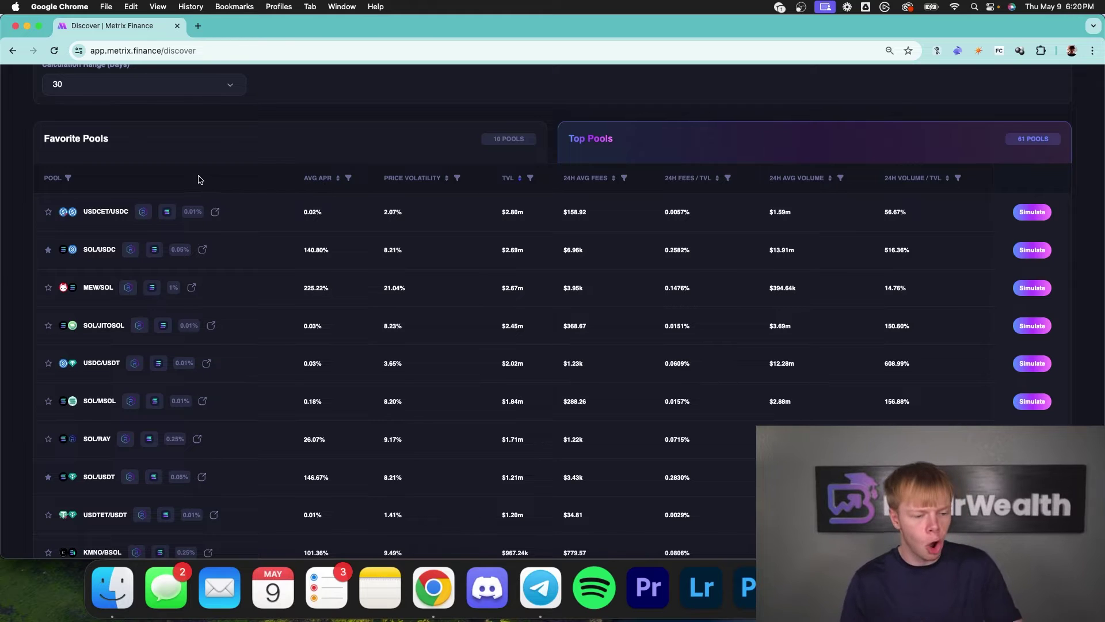
- Filter the top pools to those that must include SOL as the first asset
{"action": "left_click", "coordinate": [68, 179]}
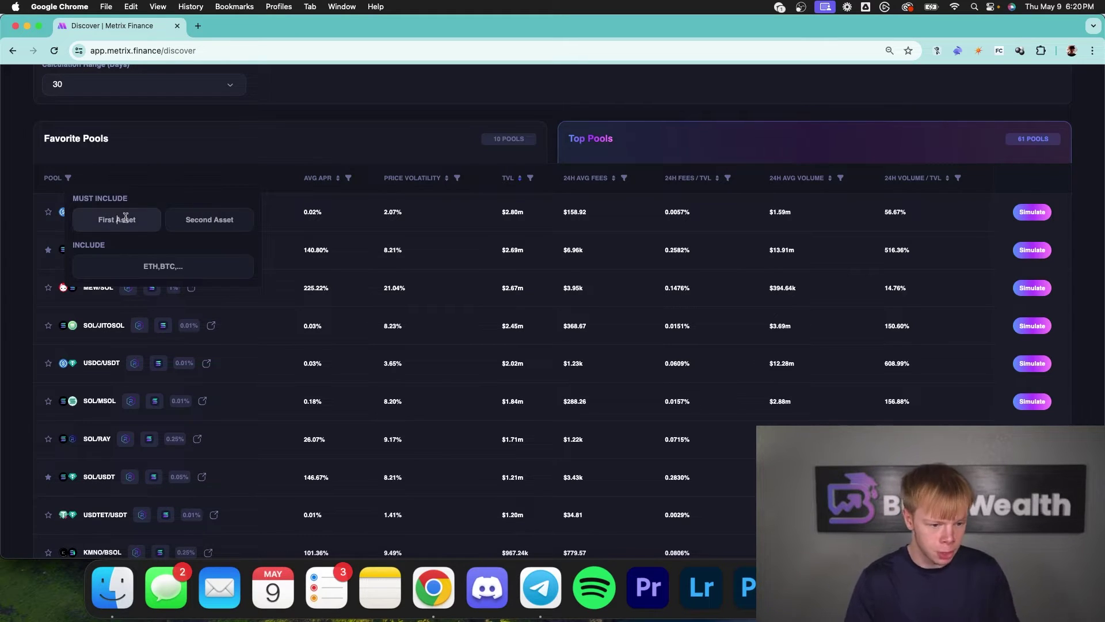
{"action": "left_click", "coordinate": [116, 219]}
{"action": "type", "text": "SOL"}
{"action": "key", "text": "Return"}
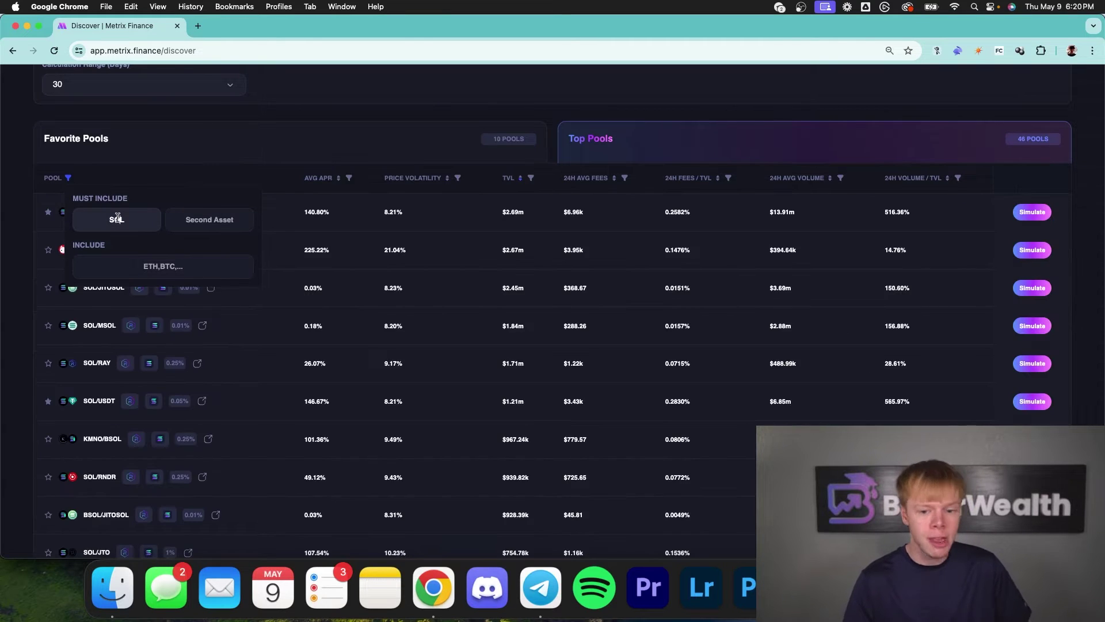
- Clear the required first asset and set the pool filter to include SOL,USDC,RAY instead
{"action": "double_click", "coordinate": [117, 219]}
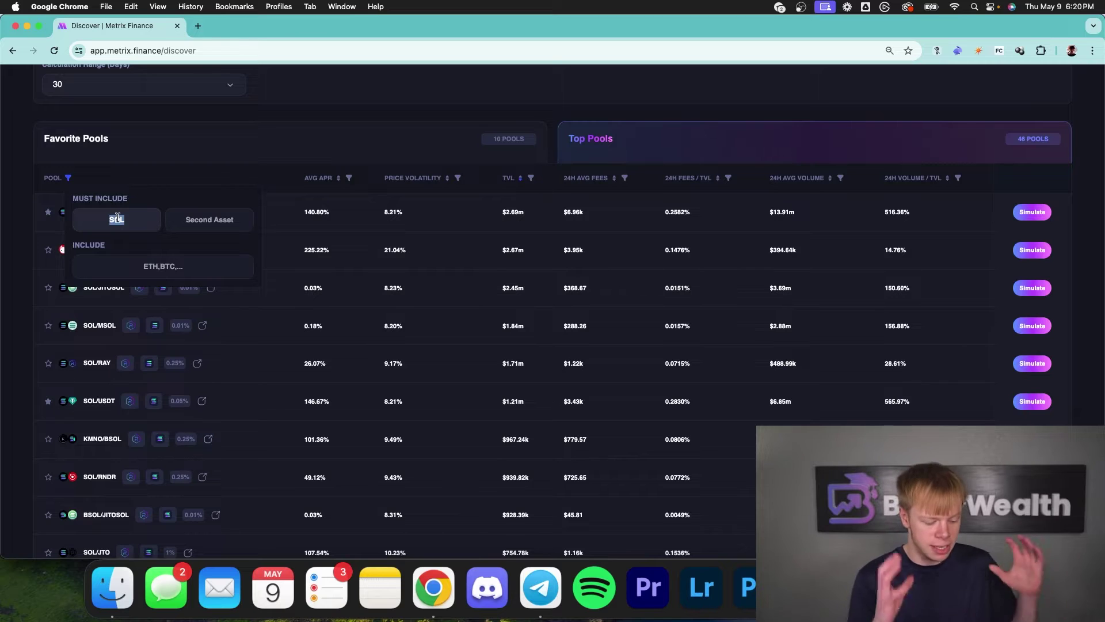
{"action": "key", "text": "BackSpace"}
{"action": "scroll", "coordinate": [159, 236], "scroll_direction": "down", "scroll_amount": 1}
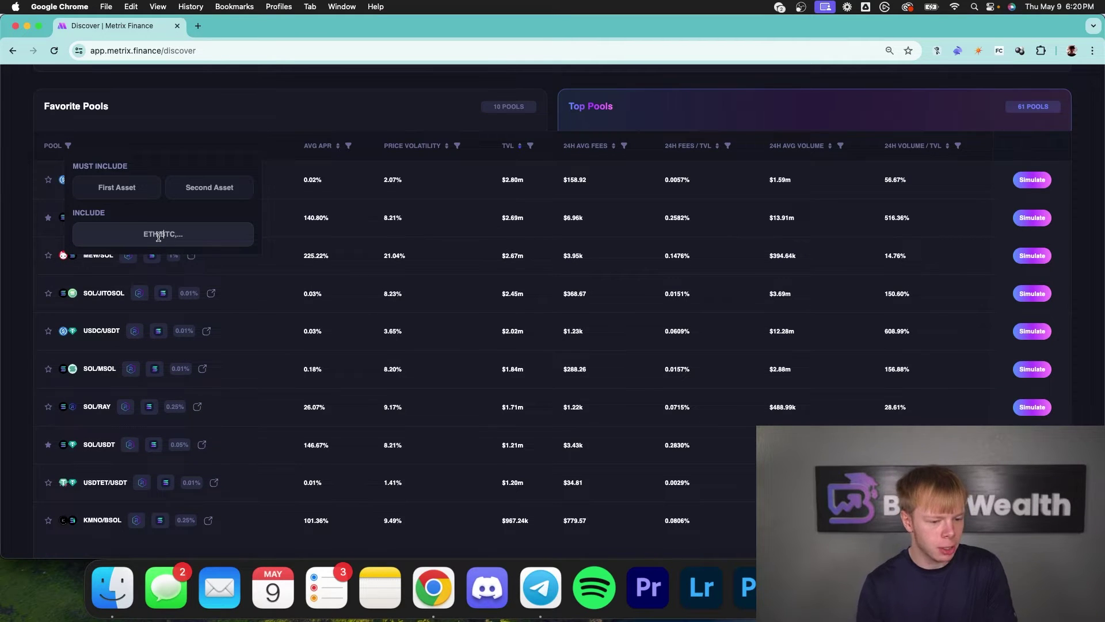
{"action": "left_click", "coordinate": [159, 236]}
{"action": "type", "text": "SOL,USD"}
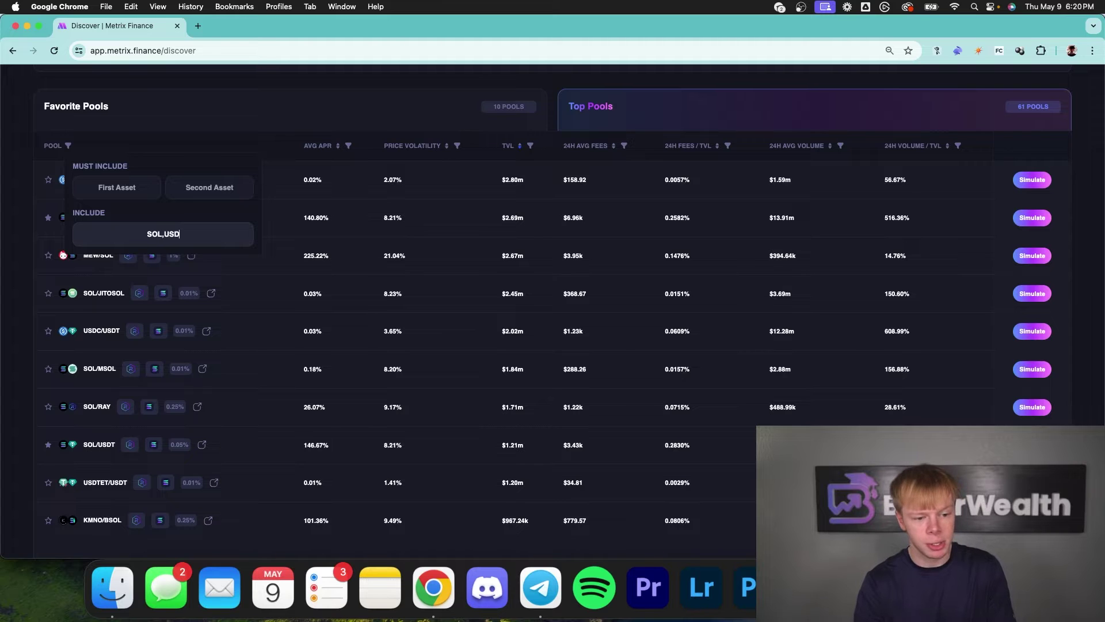
{"action": "type", "text": "C,"}
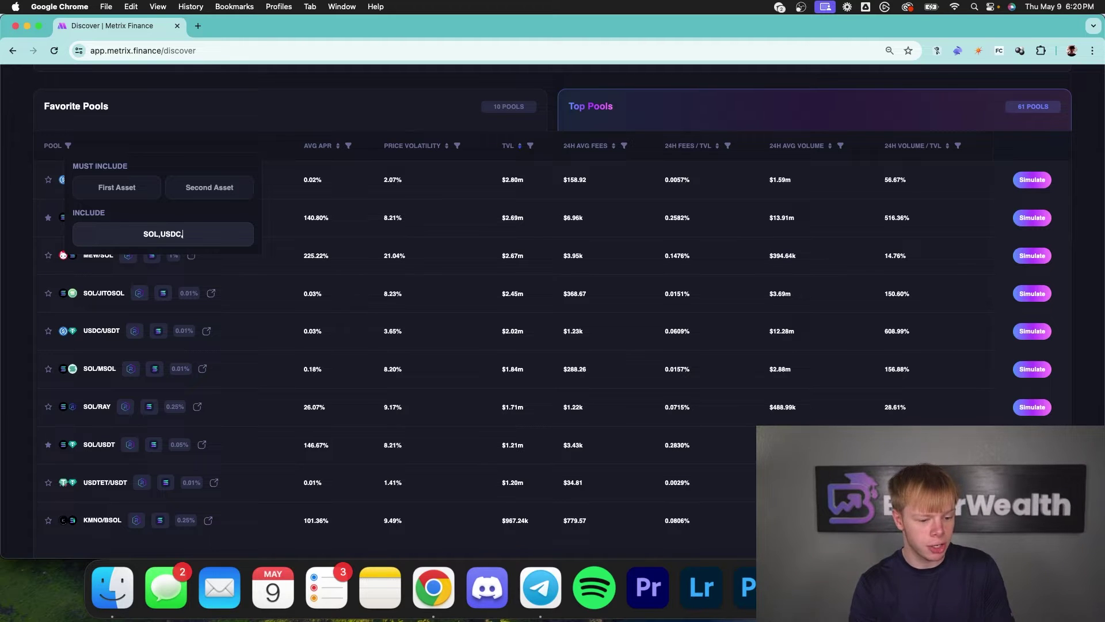
{"action": "type", "text": "RAY"}
{"action": "key", "text": "Return"}
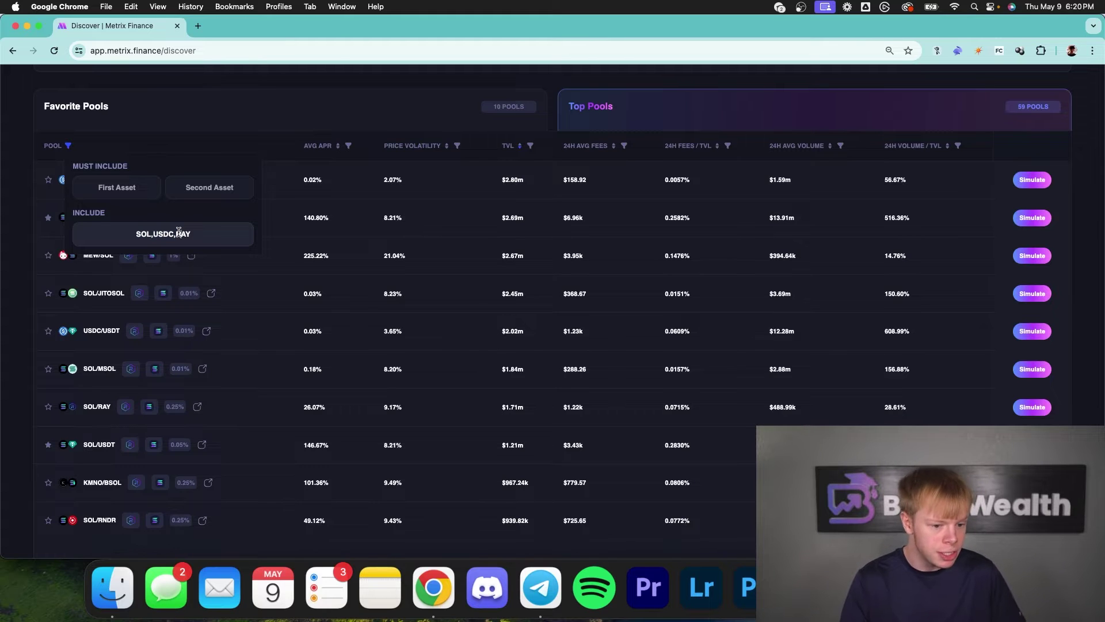
{"action": "double_click", "coordinate": [179, 232]}
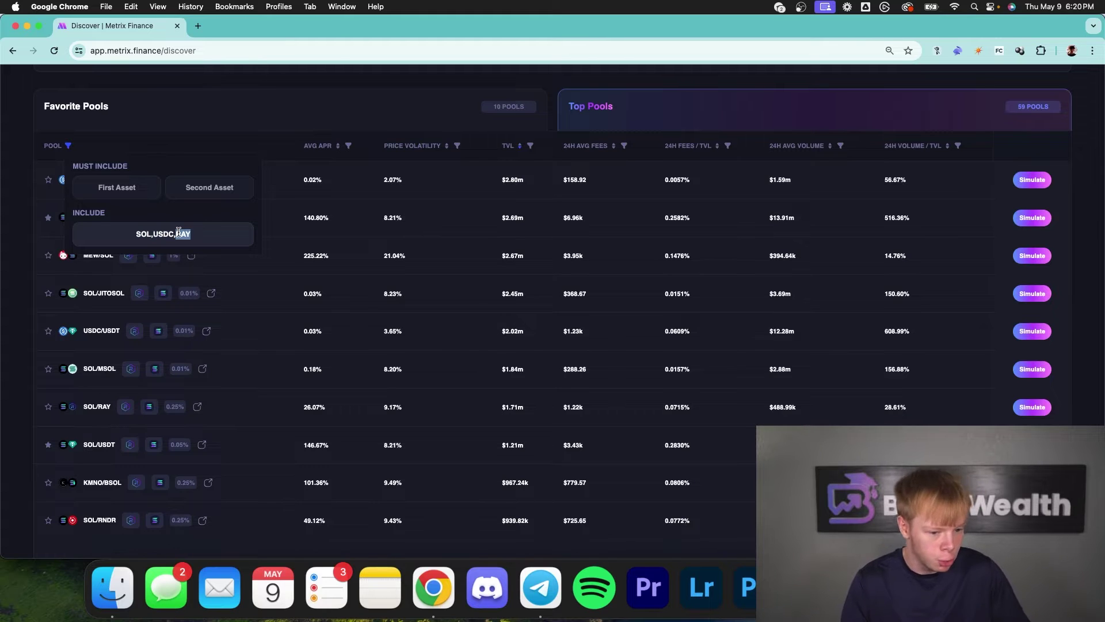
{"action": "left_click", "coordinate": [33, 289]}
- Highlight the USDC/USDT and SOL/JITOSOL pairs in the list, and clear the included assets from the pool filter
{"action": "scroll", "coordinate": [86, 308], "scroll_direction": "down", "scroll_amount": 2}
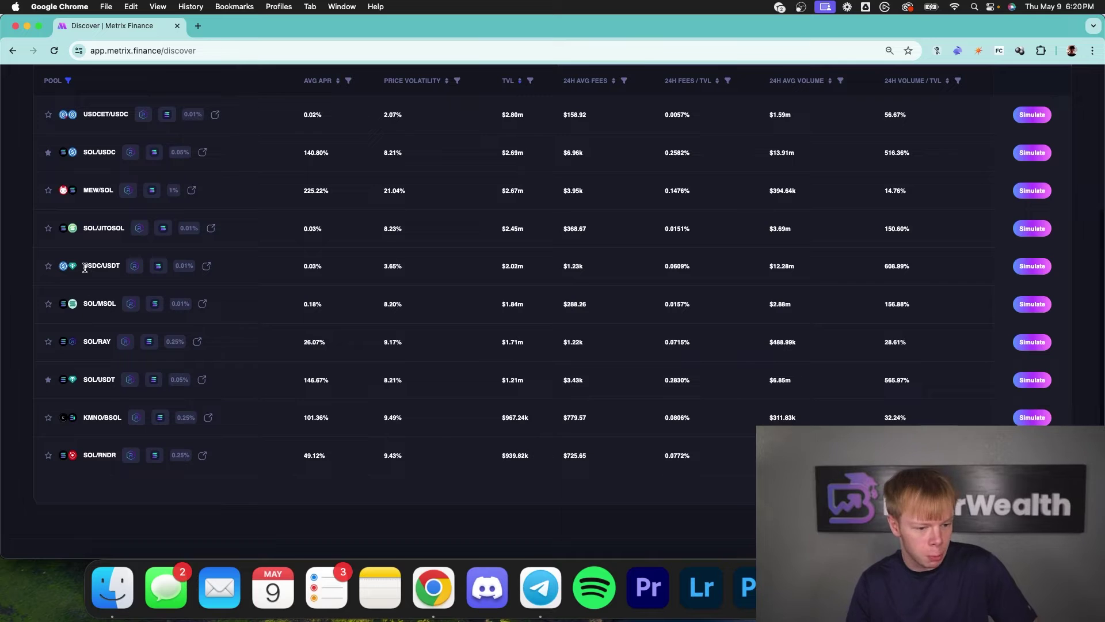
{"action": "left_click_drag", "start_coordinate": [85, 268], "coordinate": [121, 271]}
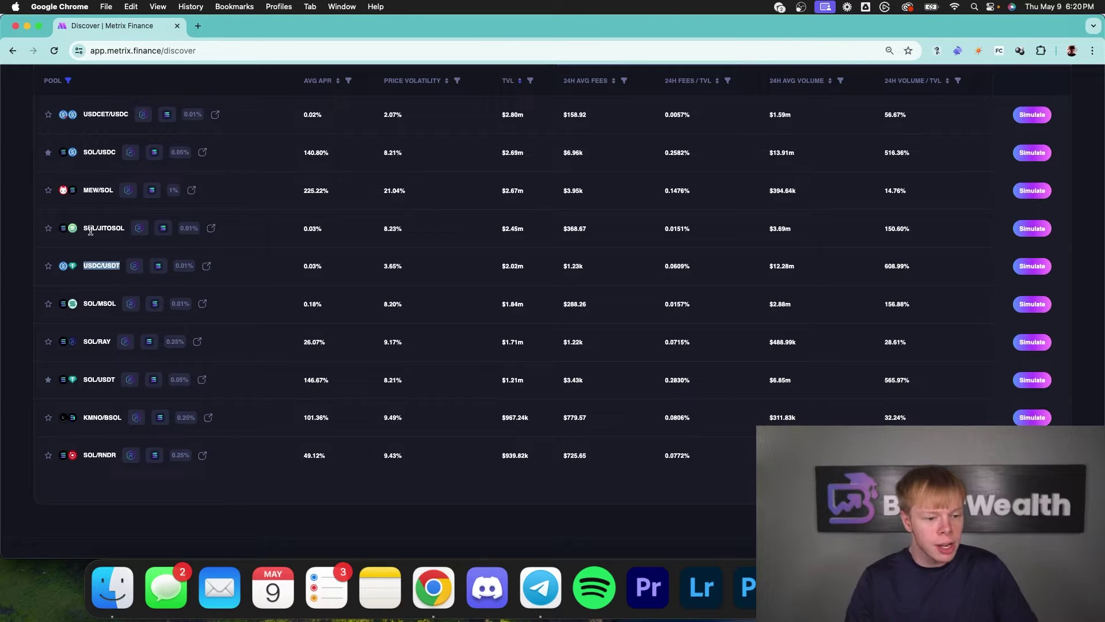
{"action": "left_click_drag", "start_coordinate": [88, 229], "coordinate": [127, 232]}
{"action": "scroll", "coordinate": [126, 232], "scroll_direction": "up", "scroll_amount": 3}
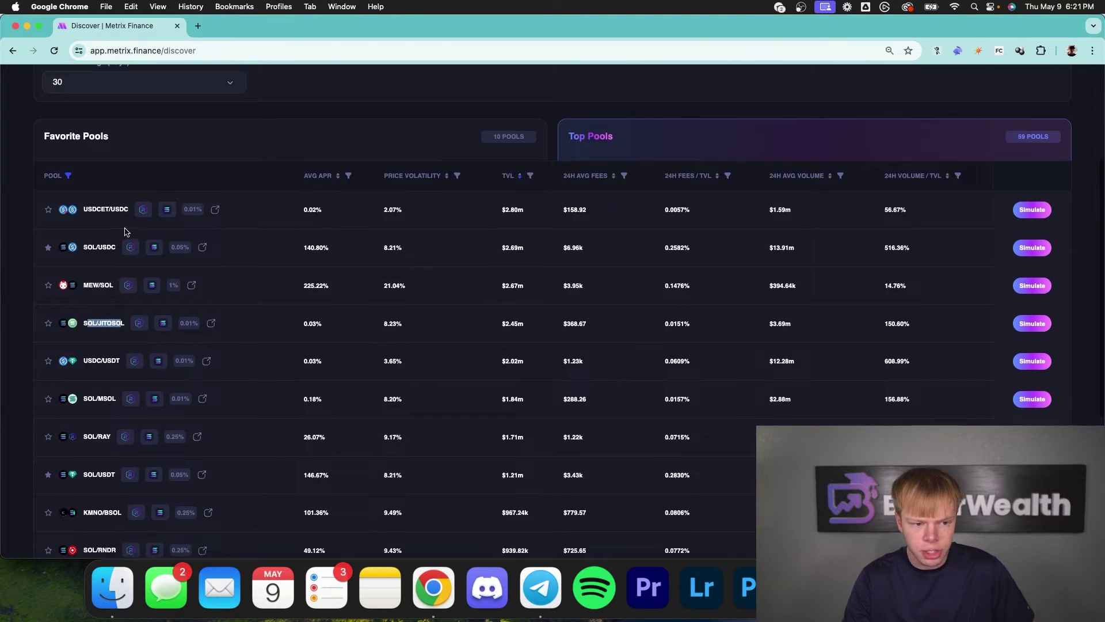
{"action": "left_click", "coordinate": [67, 177]}
{"action": "left_click", "coordinate": [179, 259]}
{"action": "key", "text": "BackSpace"}
{"action": "key", "text": "BackSpace"}
{"action": "key", "text": "BackSpace"}
{"action": "key", "text": "BackSpace"}
{"action": "key", "text": "BackSpace"}
{"action": "key", "text": "BackSpace"}
{"action": "key", "text": "BackSpace"}
{"action": "key", "text": "BackSpace"}
{"action": "key", "text": "BackSpace"}
{"action": "key", "text": "BackSpace"}
{"action": "key", "text": "BackSpace"}
{"action": "key", "text": "BackSpace"}
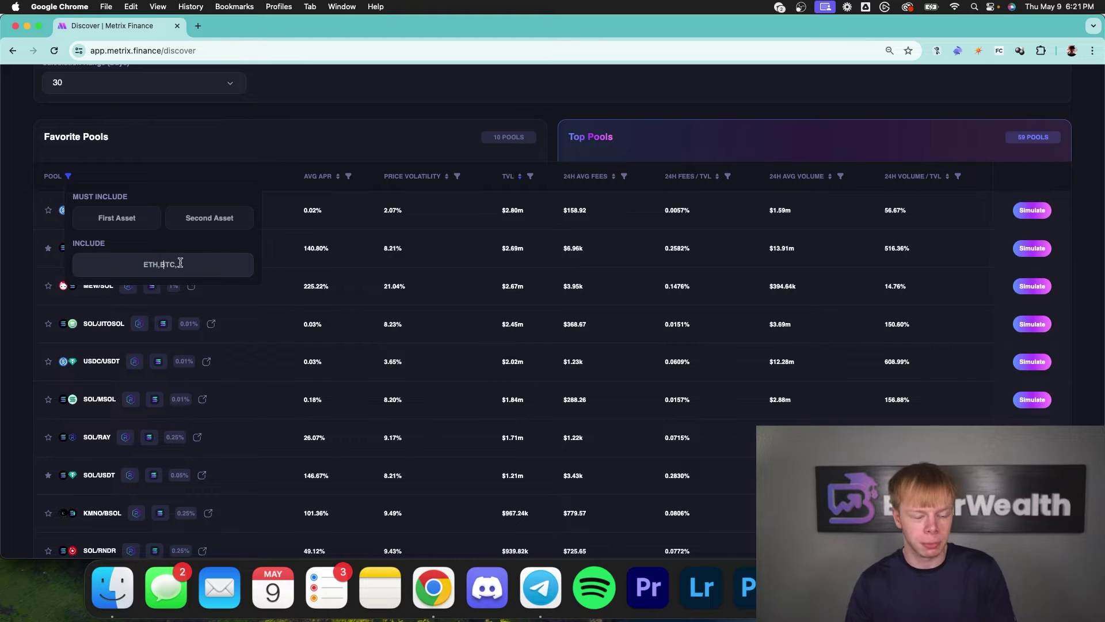
- Set the pool filter to require SOL as the first asset and USDC as the second asset
{"action": "left_click", "coordinate": [117, 218]}
{"action": "type", "text": "SOL"}
{"action": "left_click", "coordinate": [219, 218]}
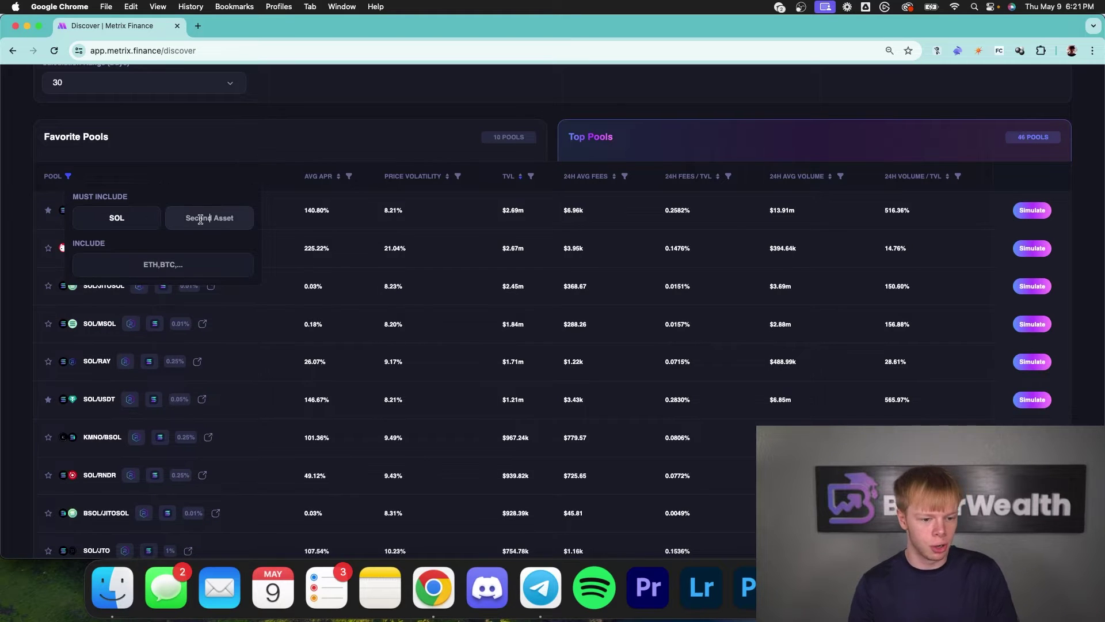
{"action": "type", "text": "USDC"}
{"action": "left_click", "coordinate": [211, 121]}
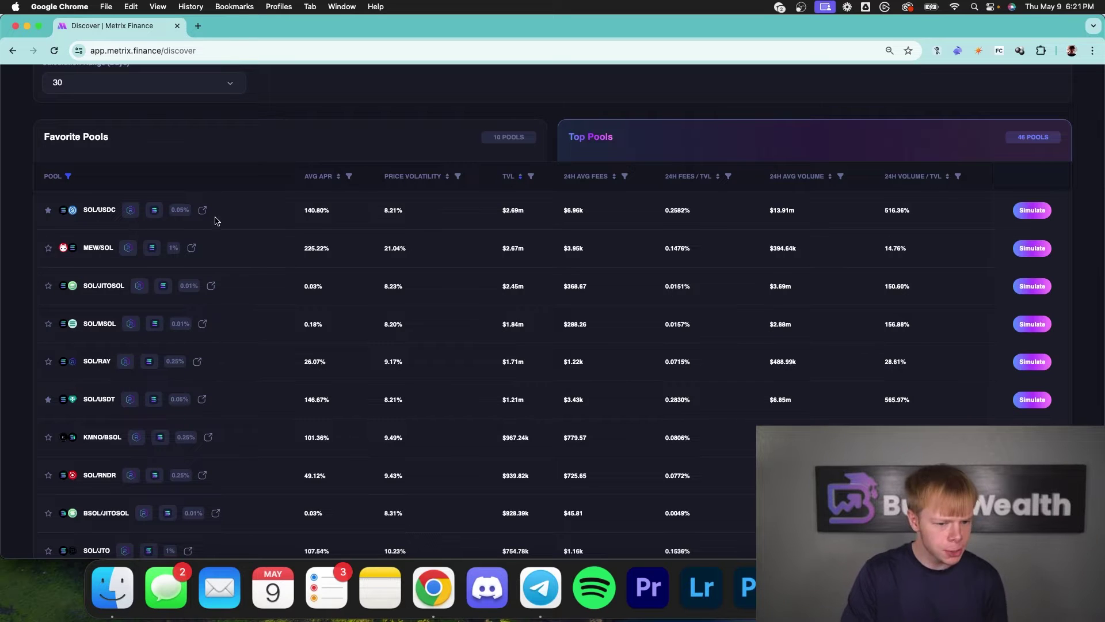
- Highlight the first SOL/USDC pool's average APR and filter the pools to an average APR higher than 50
{"action": "double_click", "coordinate": [320, 209]}
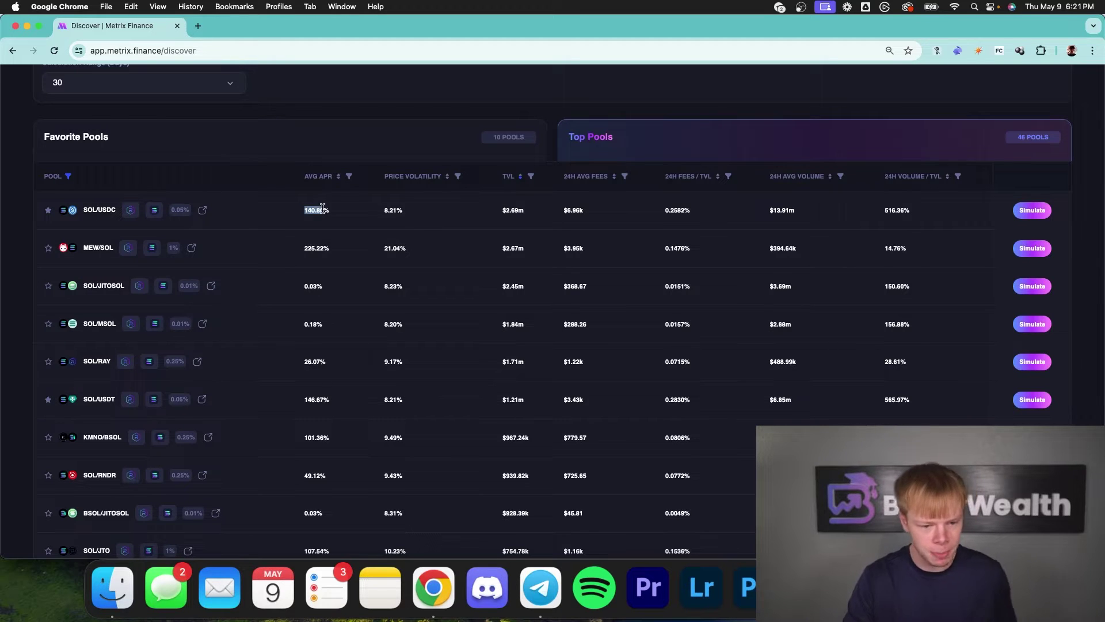
{"action": "left_click", "coordinate": [323, 208]}
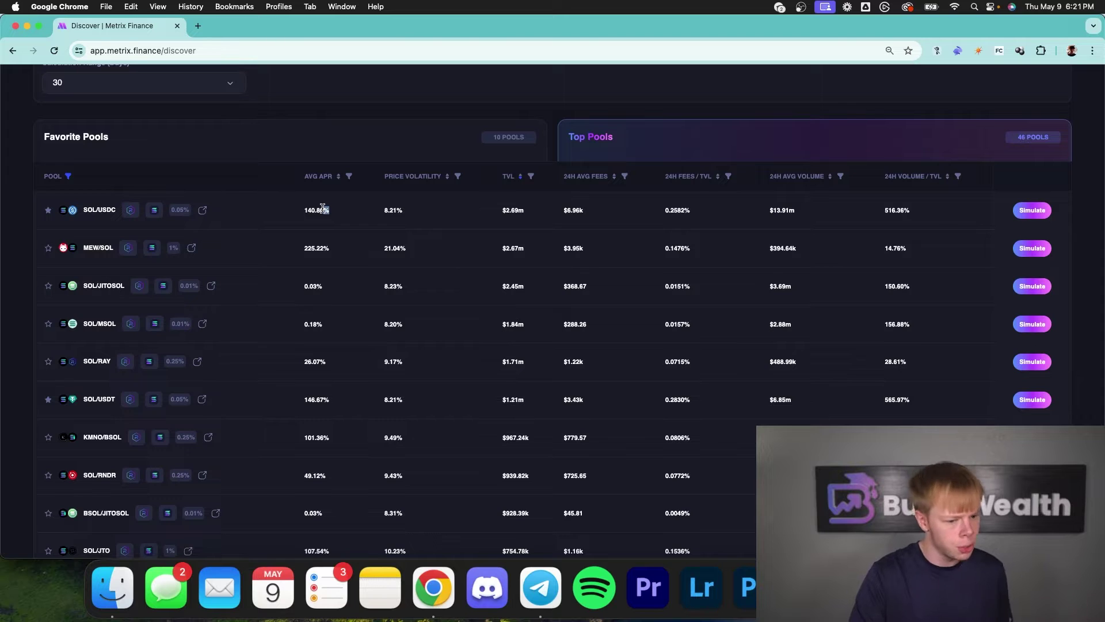
{"action": "left_click", "coordinate": [348, 177]}
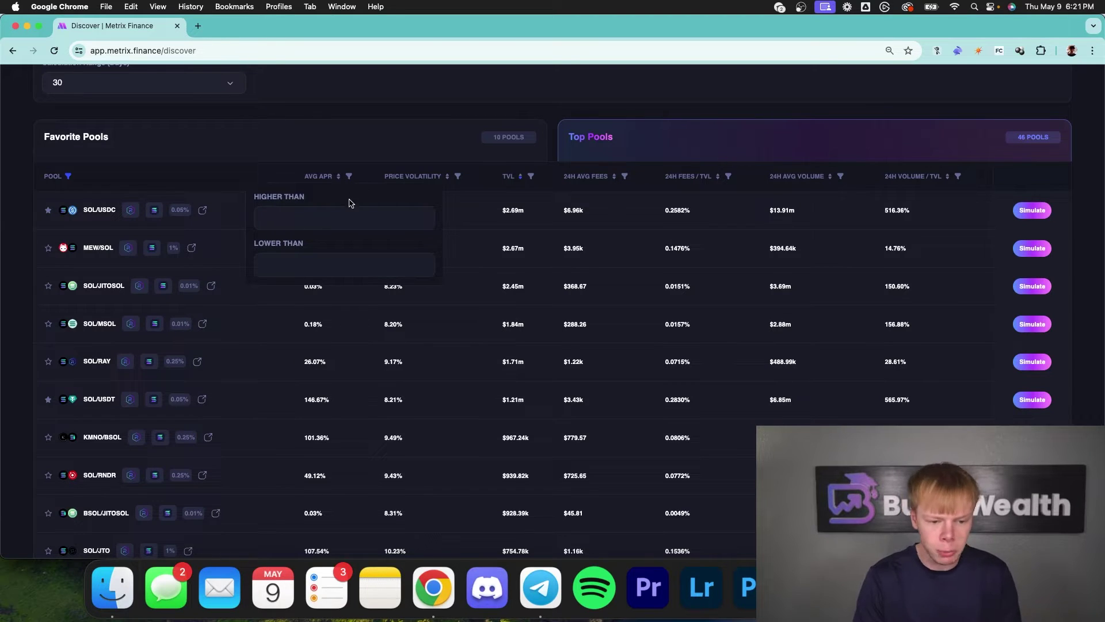
{"action": "left_click", "coordinate": [333, 215]}
{"action": "type", "text": "50"}
{"action": "left_click", "coordinate": [380, 128]}
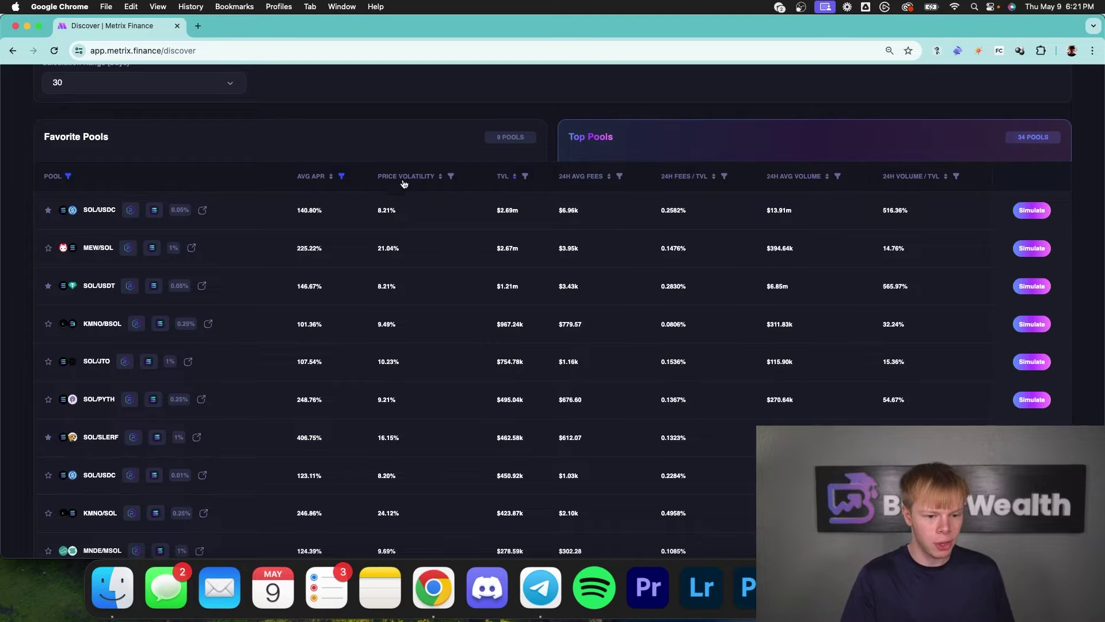
{"action": "left_click", "coordinate": [340, 178]}
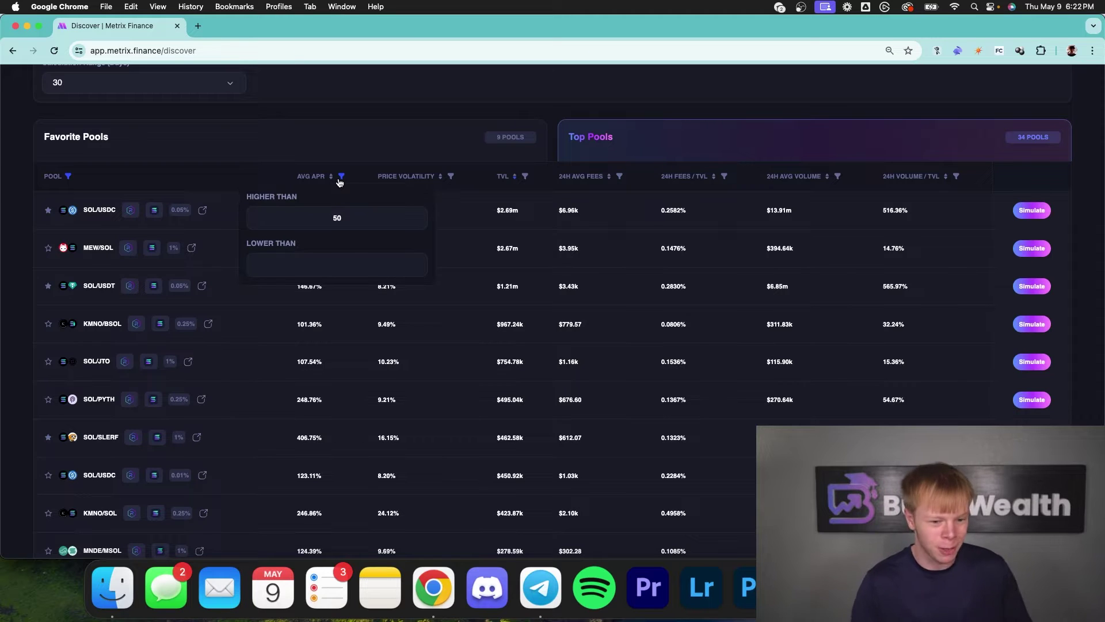
{"action": "left_click", "coordinate": [340, 178]}
- Filter the pools to a price volatility lower than 20
{"action": "scroll", "coordinate": [304, 415], "scroll_direction": "down", "scroll_amount": 2}
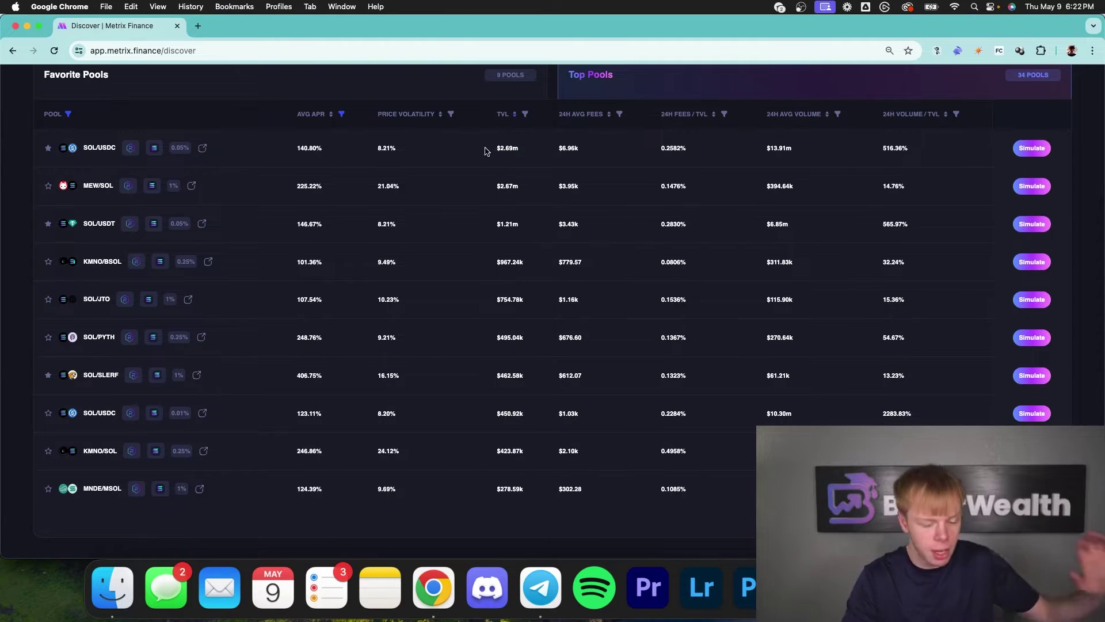
{"action": "left_click", "coordinate": [452, 119]}
{"action": "left_click", "coordinate": [444, 202]}
{"action": "type", "text": "20"}
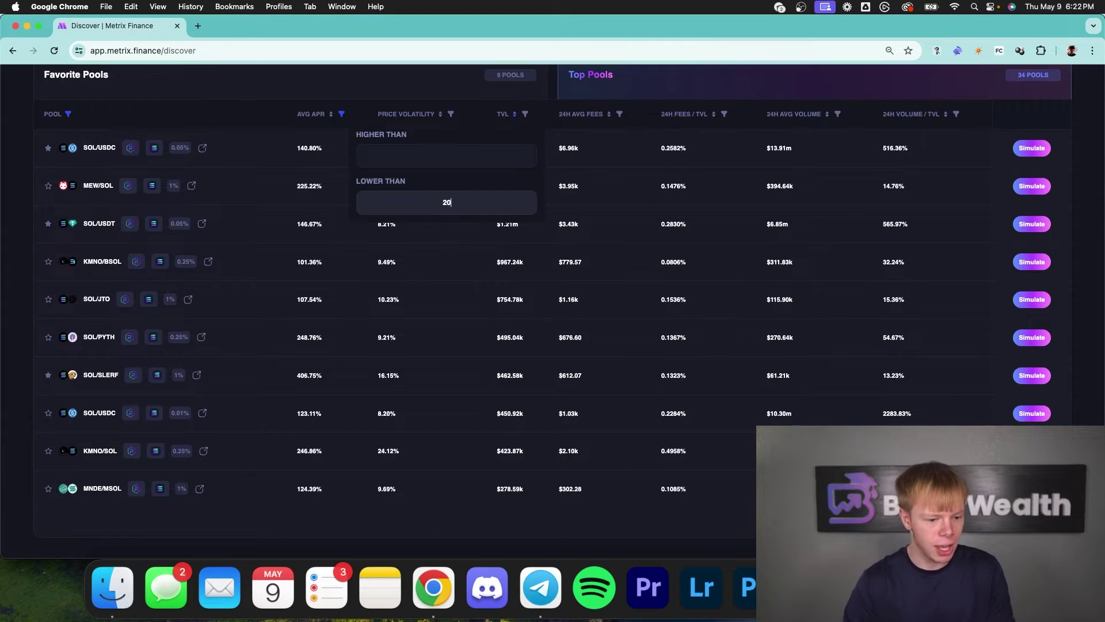
{"action": "left_click", "coordinate": [26, 118]}
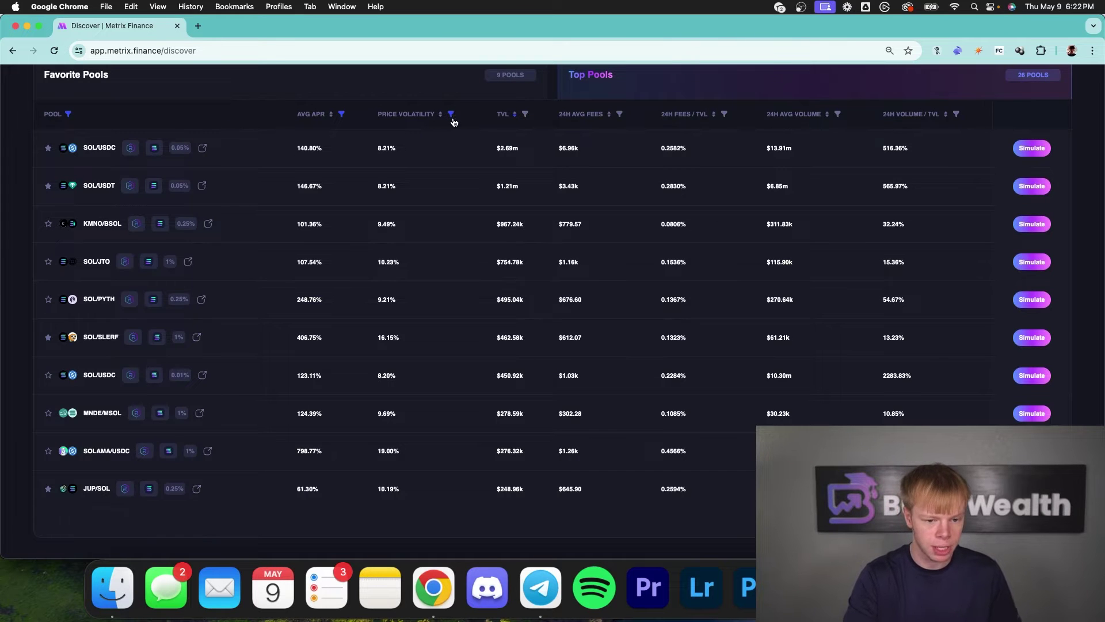
{"action": "left_click", "coordinate": [452, 118]}
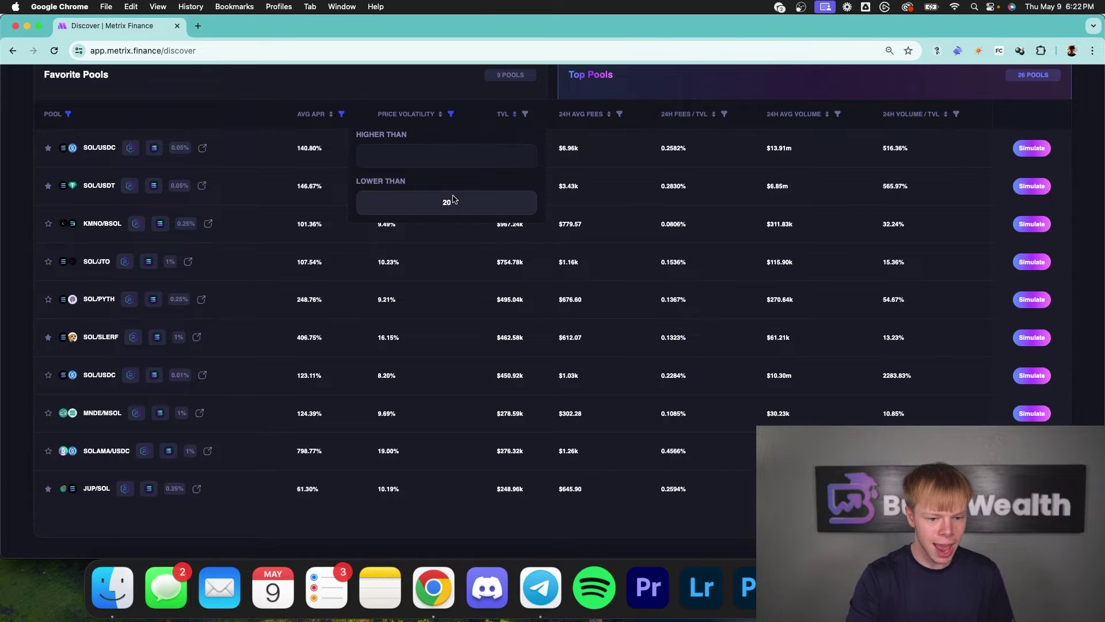
{"action": "left_click", "coordinate": [27, 205]}
- Filter the pools to a 24-hour fees/TVL ratio higher than 0.1 and look over the narrowed list
{"action": "scroll", "coordinate": [953, 185], "scroll_direction": "up", "scroll_amount": 1}
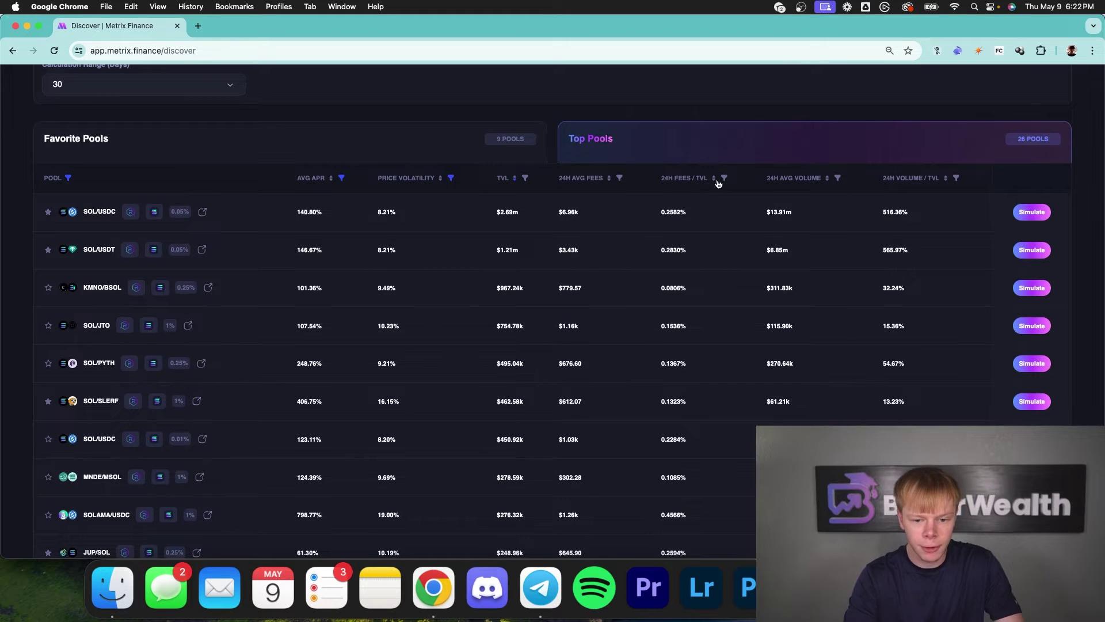
{"action": "scroll", "coordinate": [724, 186], "scroll_direction": "down", "scroll_amount": 1}
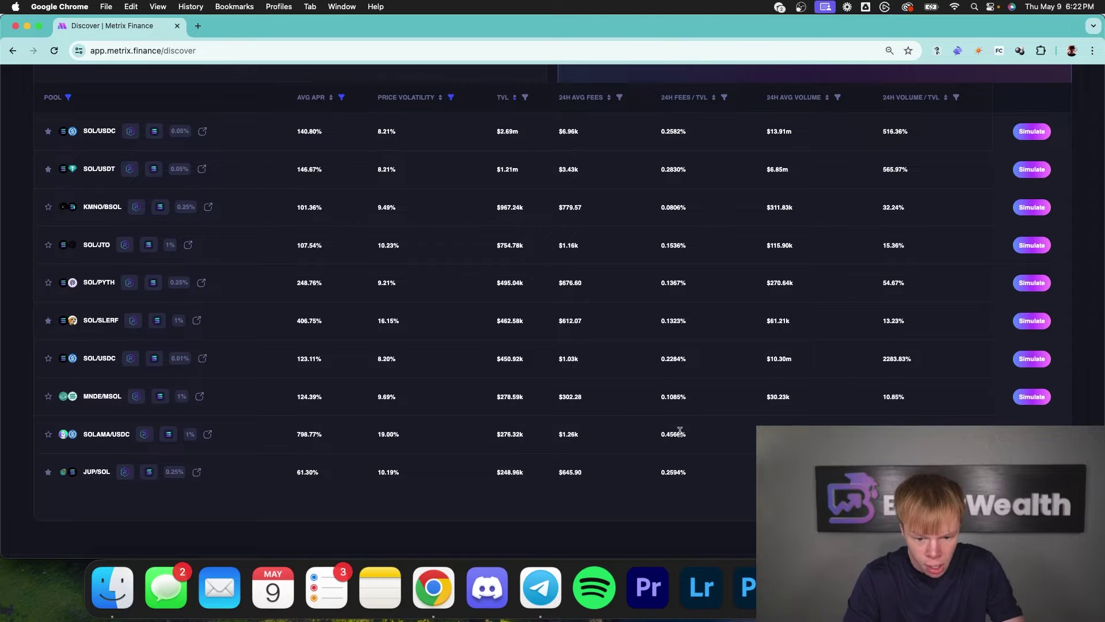
{"action": "left_click", "coordinate": [724, 98]}
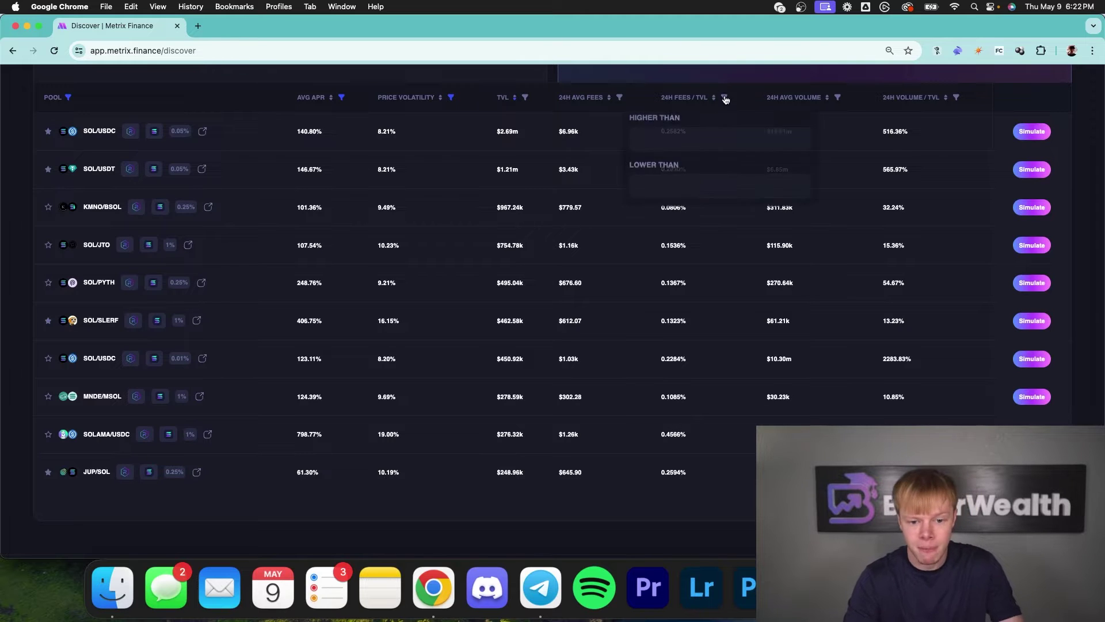
{"action": "left_click", "coordinate": [714, 146]}
{"action": "type", "text": "0.1"}
{"action": "left_click", "coordinate": [1081, 104]}
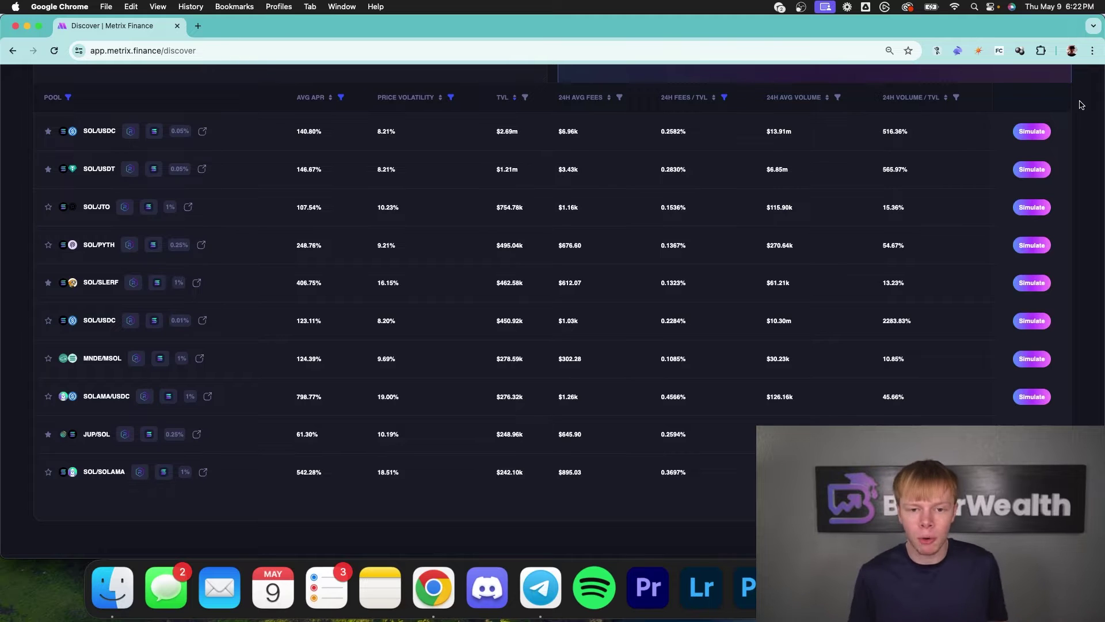
{"action": "scroll", "coordinate": [1082, 105], "scroll_direction": "up", "scroll_amount": 5}
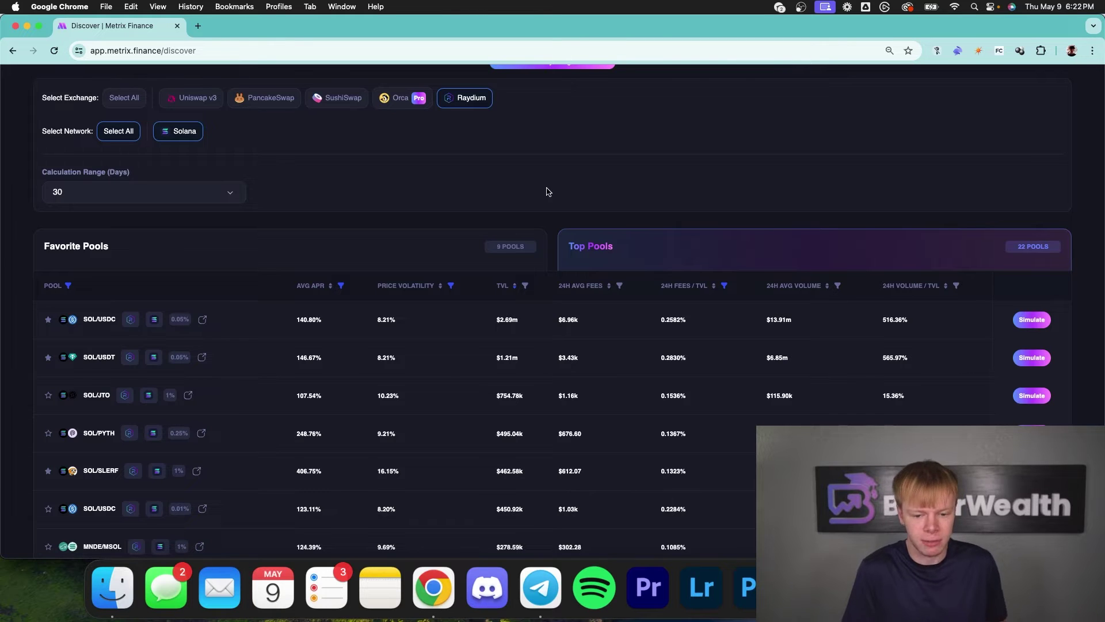
{"action": "scroll", "coordinate": [553, 216], "scroll_direction": "down", "scroll_amount": 3}
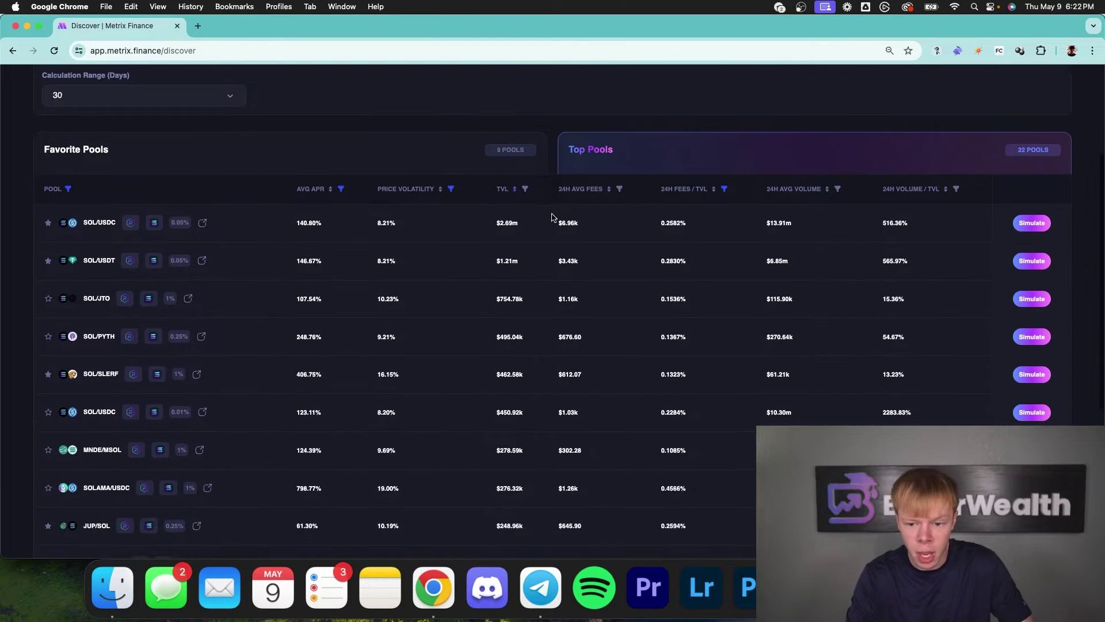
- Clear all pools from the favorites and sort the top pools by average APR from highest to lowest
{"action": "scroll", "coordinate": [756, 233], "scroll_direction": "down", "scroll_amount": 1}
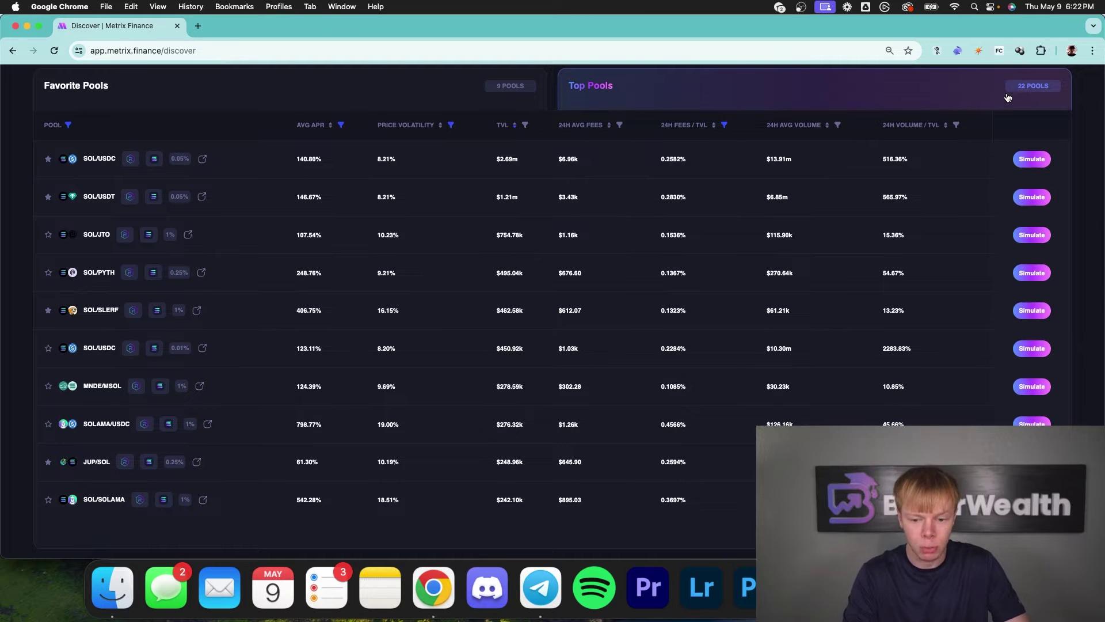
{"action": "scroll", "coordinate": [999, 264], "scroll_direction": "down", "scroll_amount": 2}
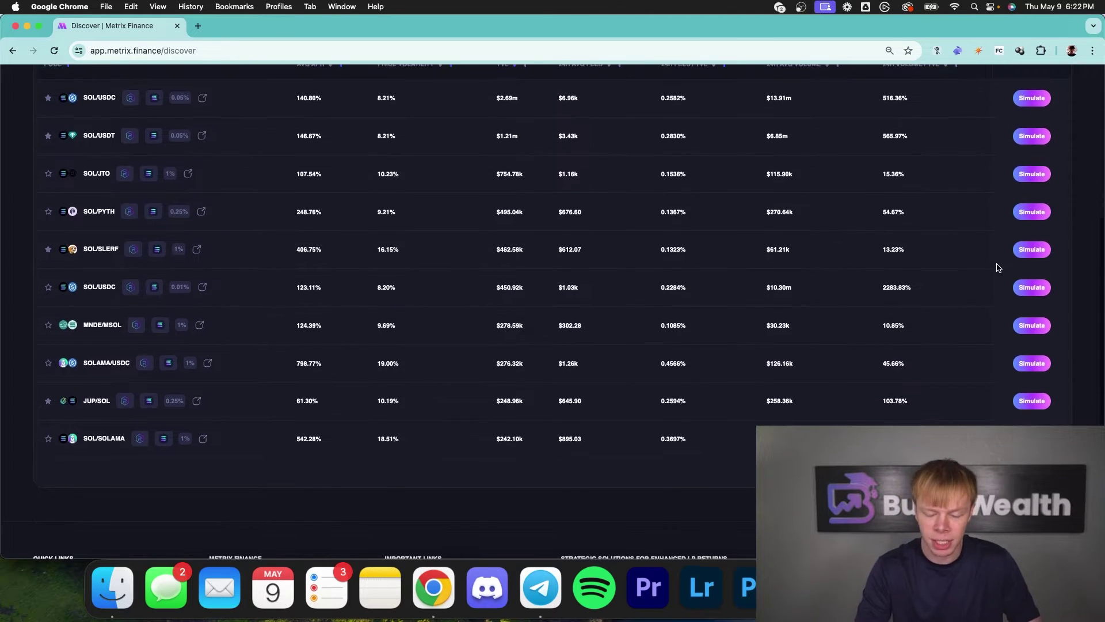
{"action": "scroll", "coordinate": [999, 264], "scroll_direction": "up", "scroll_amount": 2}
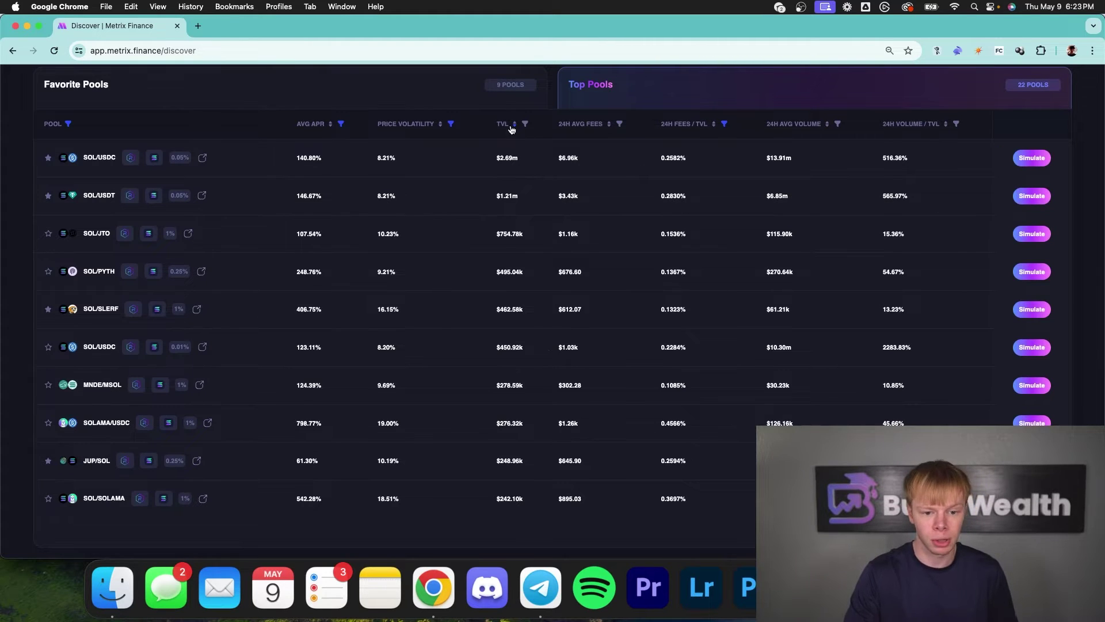
{"action": "left_click", "coordinate": [436, 97]}
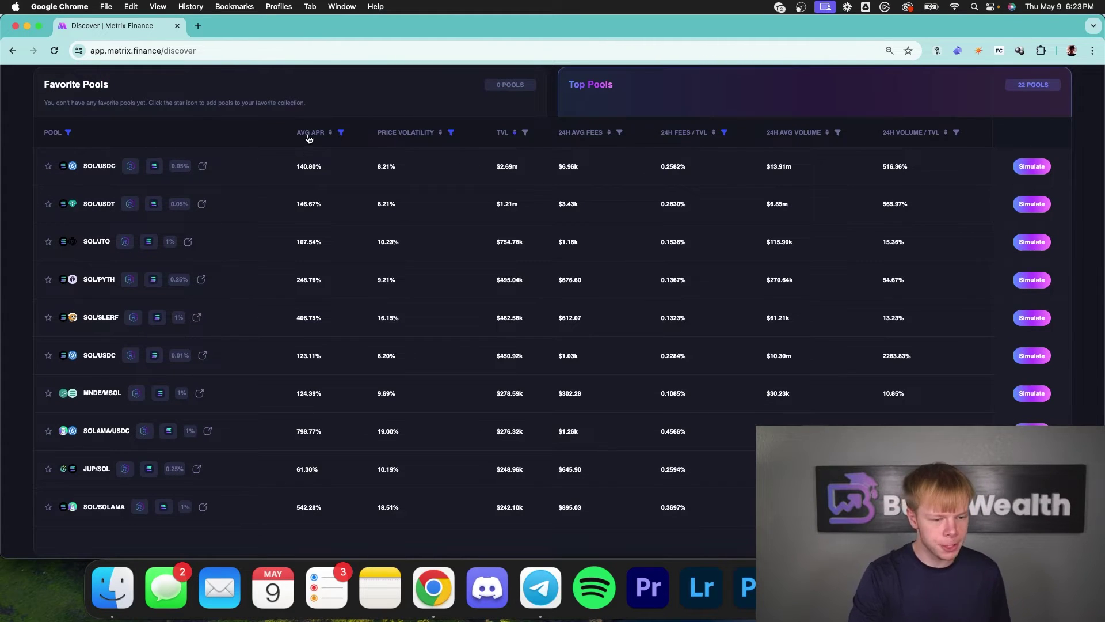
{"action": "left_click", "coordinate": [309, 137]}
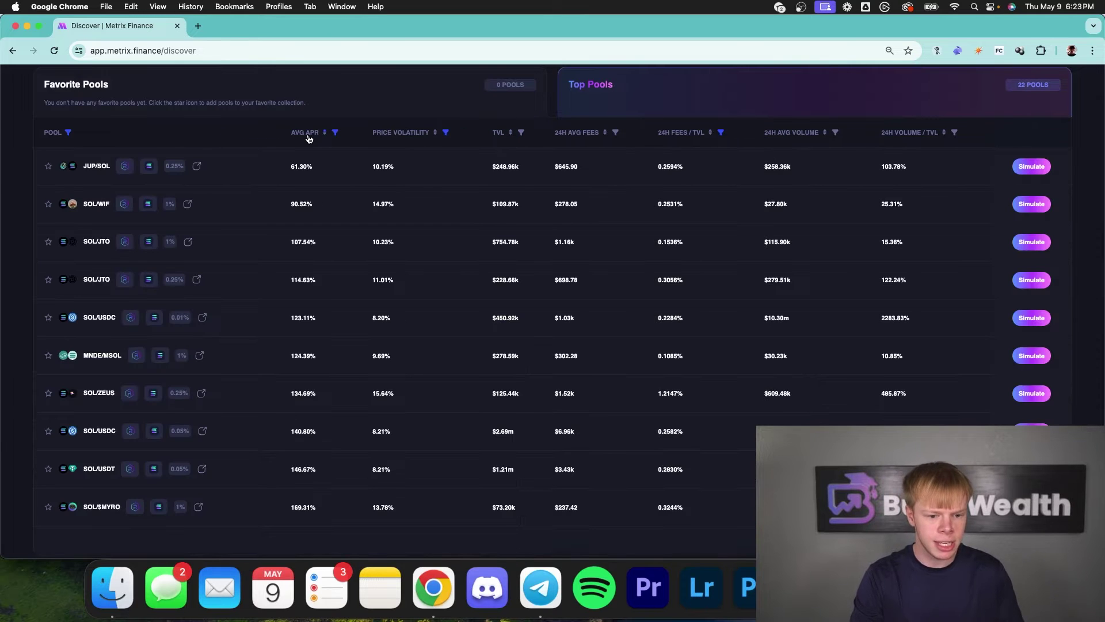
{"action": "left_click", "coordinate": [317, 135]}
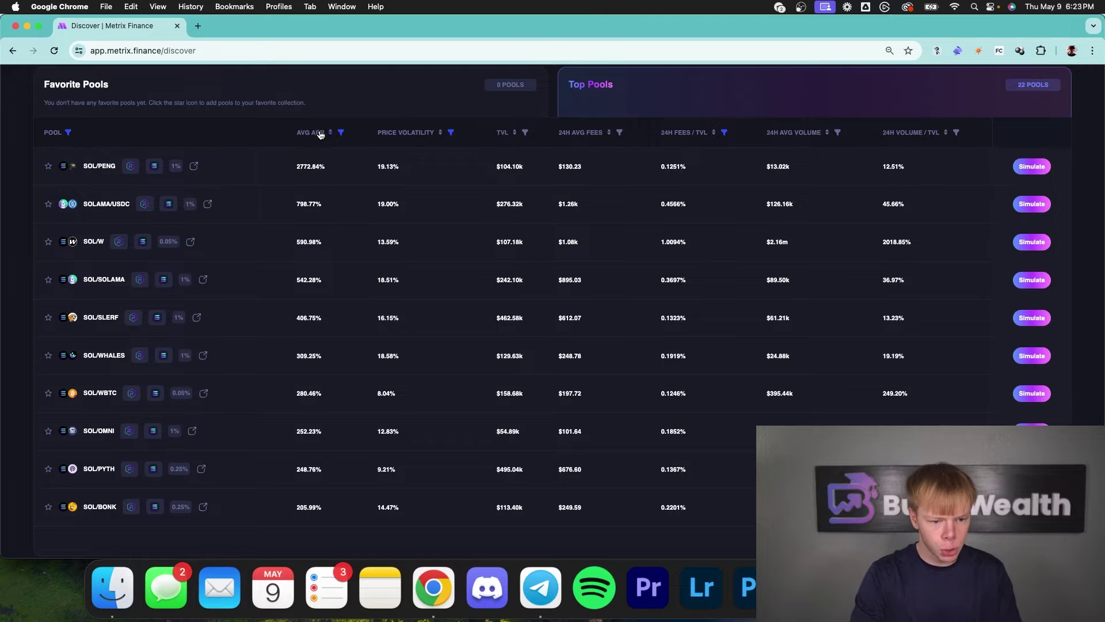
- Examine the average APRs of the SOL/PENG, SOLAMA/USDC and SOL/W pools
{"action": "double_click", "coordinate": [316, 164]}
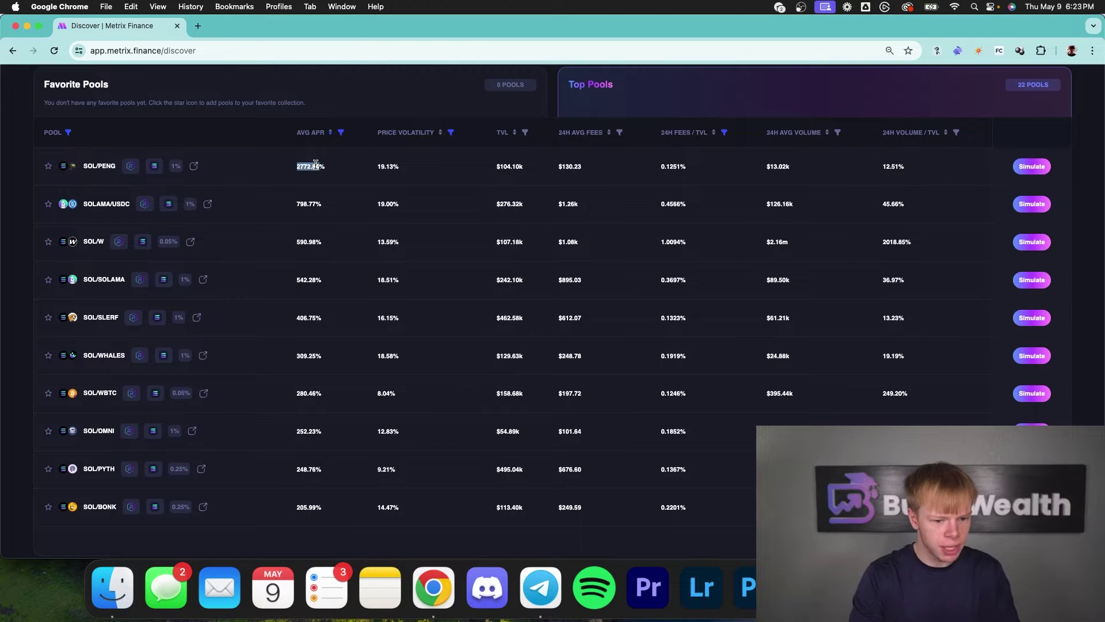
{"action": "left_click_drag", "start_coordinate": [306, 167], "coordinate": [308, 168]}
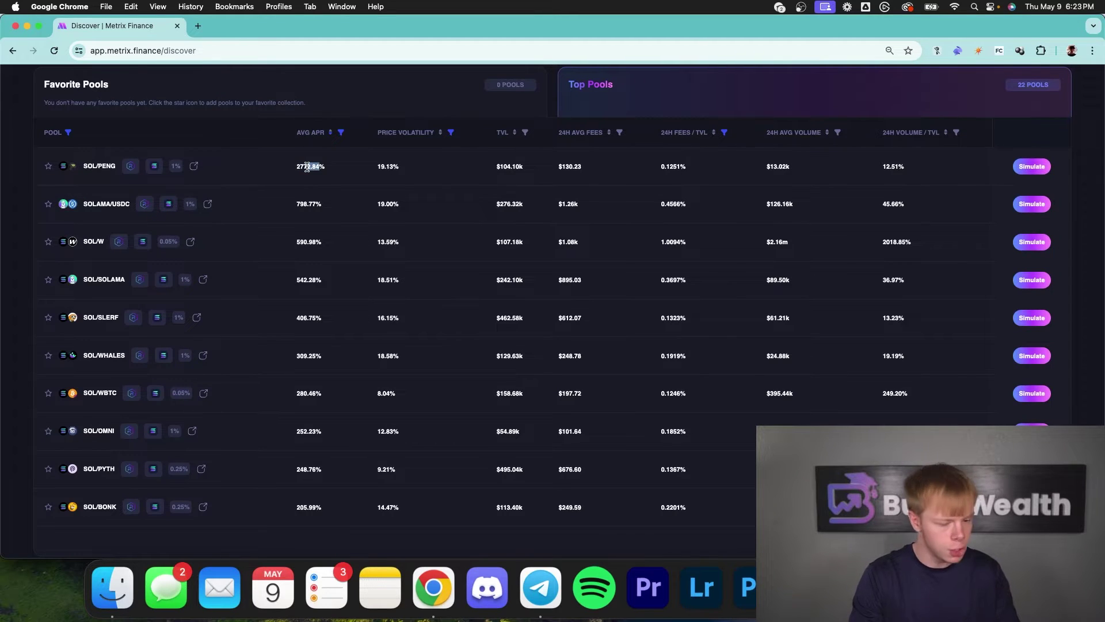
{"action": "double_click", "coordinate": [308, 201]}
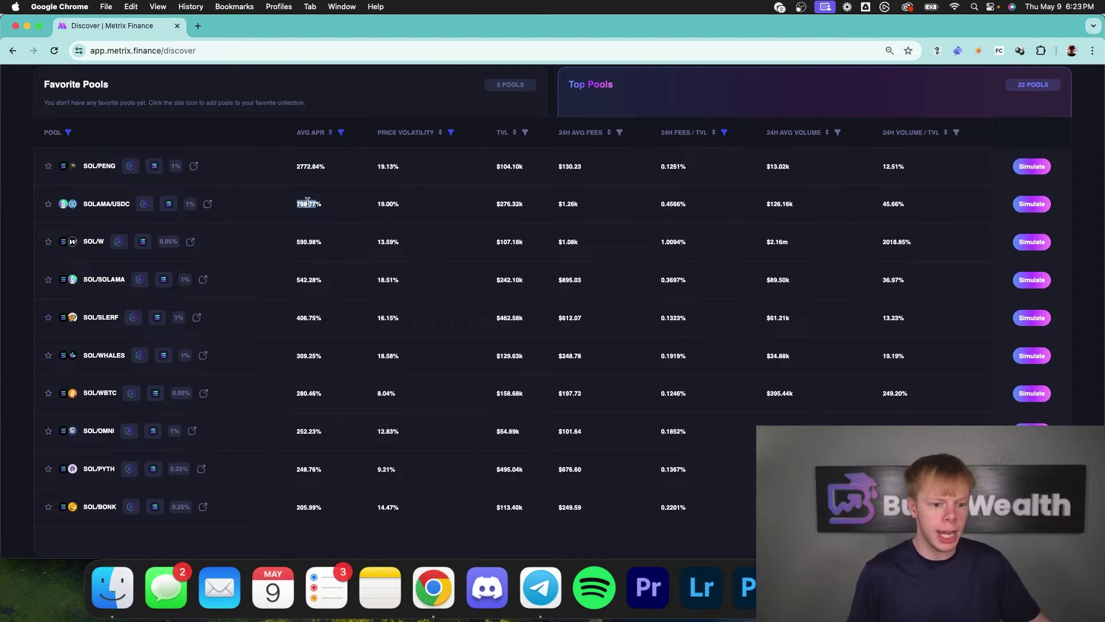
{"action": "left_click", "coordinate": [92, 241]}
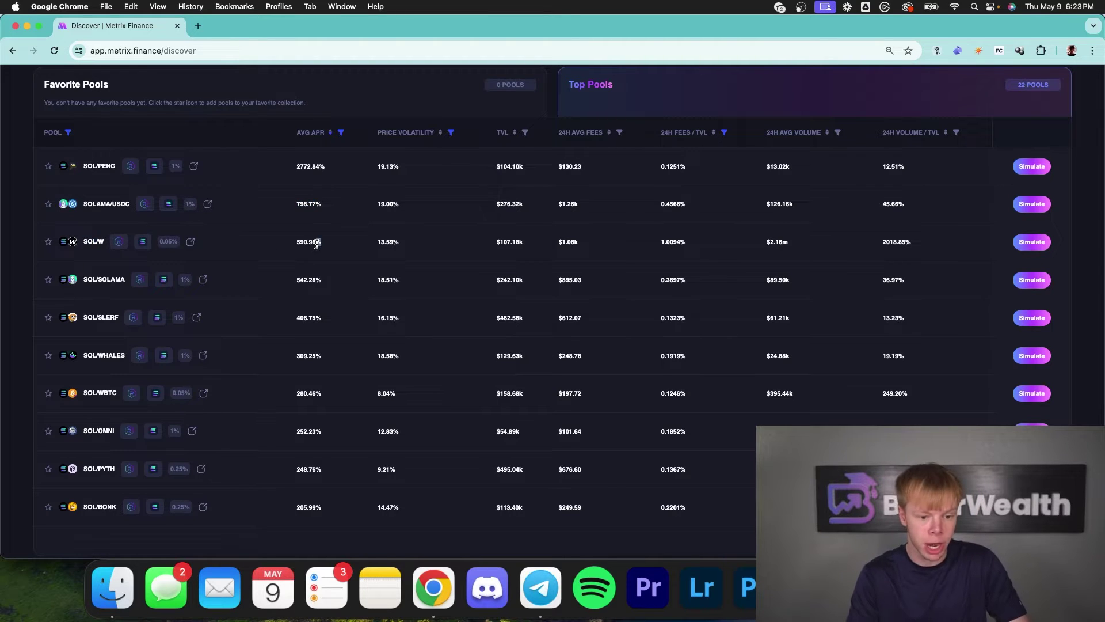
- Add an upper limit to the average APR filter so only pools lower than 600 are listed
{"action": "left_click", "coordinate": [341, 133]}
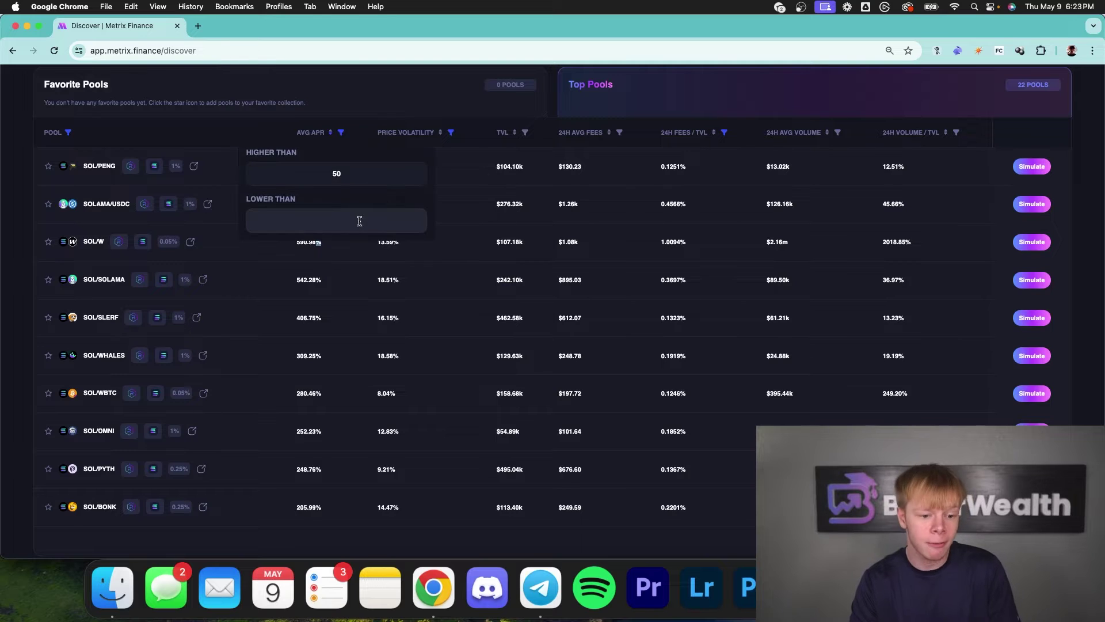
{"action": "left_click", "coordinate": [344, 218]}
{"action": "type", "text": "600"}
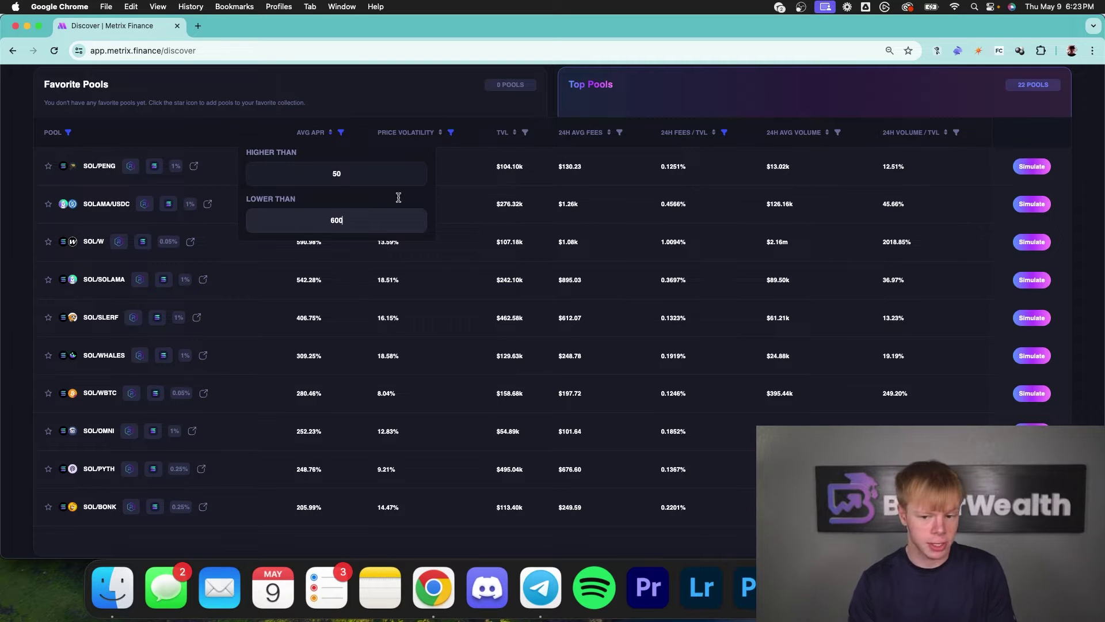
{"action": "key", "text": "Return"}
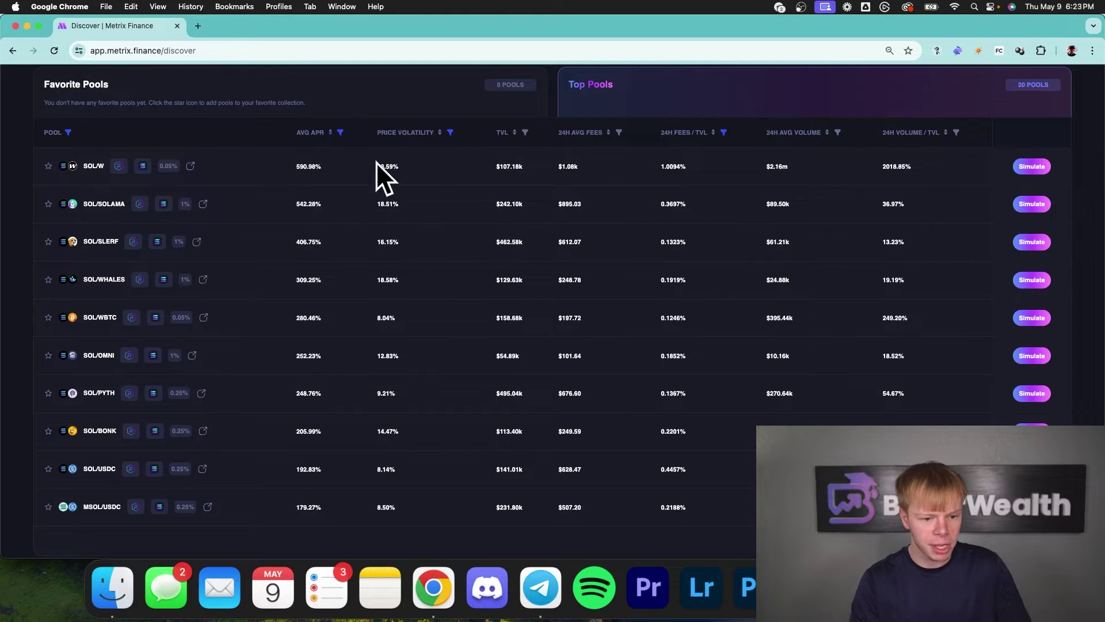
- Add the SOL/W pool to the favorites, check the favorites list and return to the top pools
{"action": "left_click", "coordinate": [49, 167]}
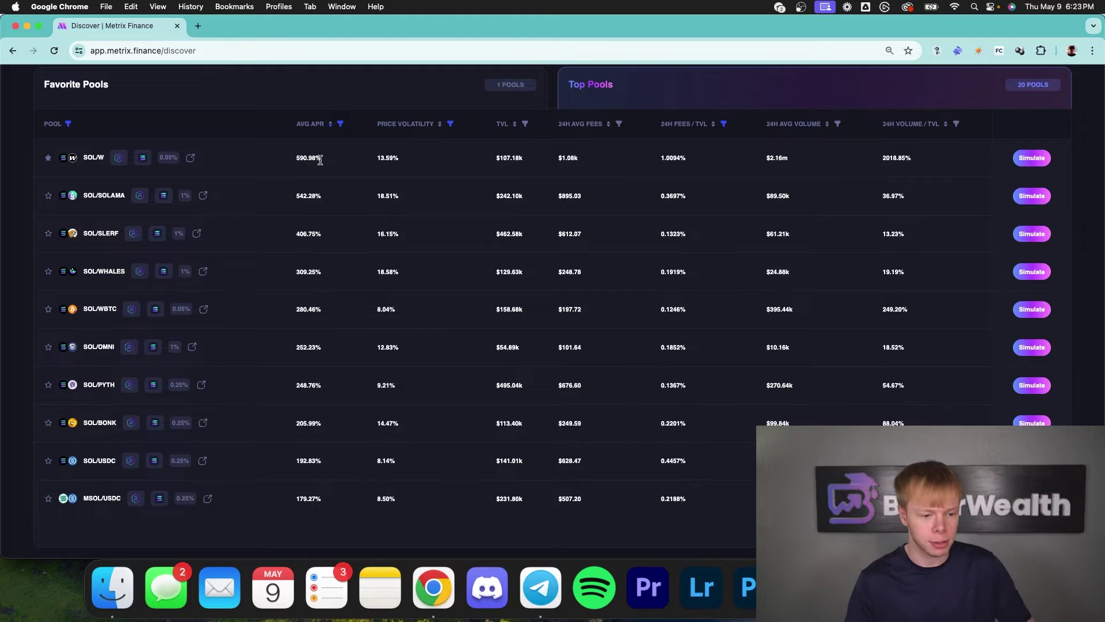
{"action": "left_click", "coordinate": [228, 105]}
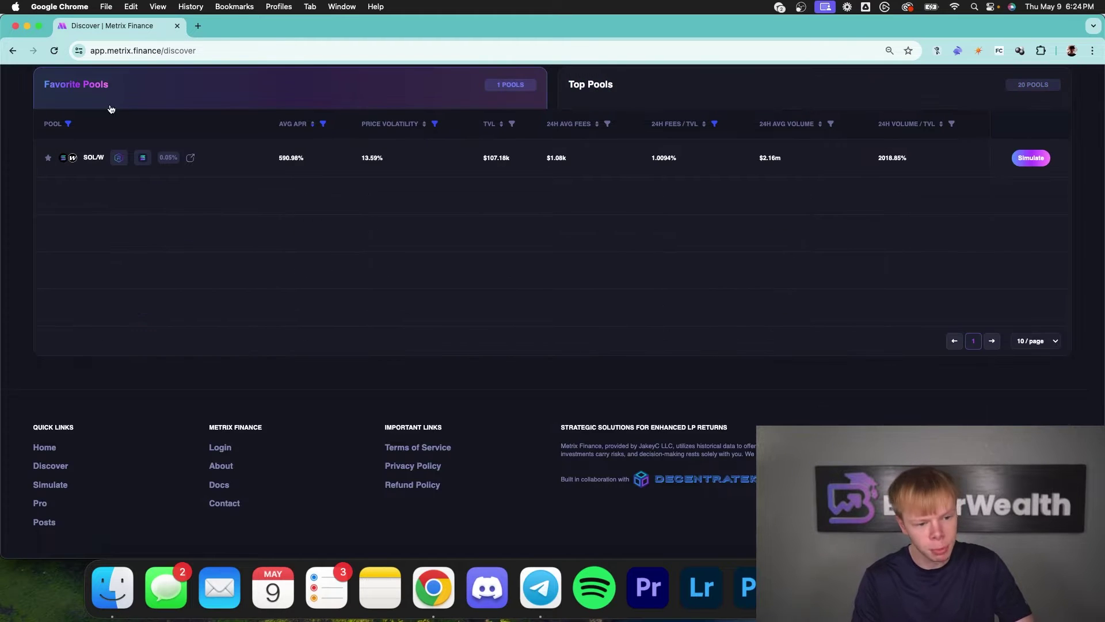
{"action": "left_click", "coordinate": [702, 103]}
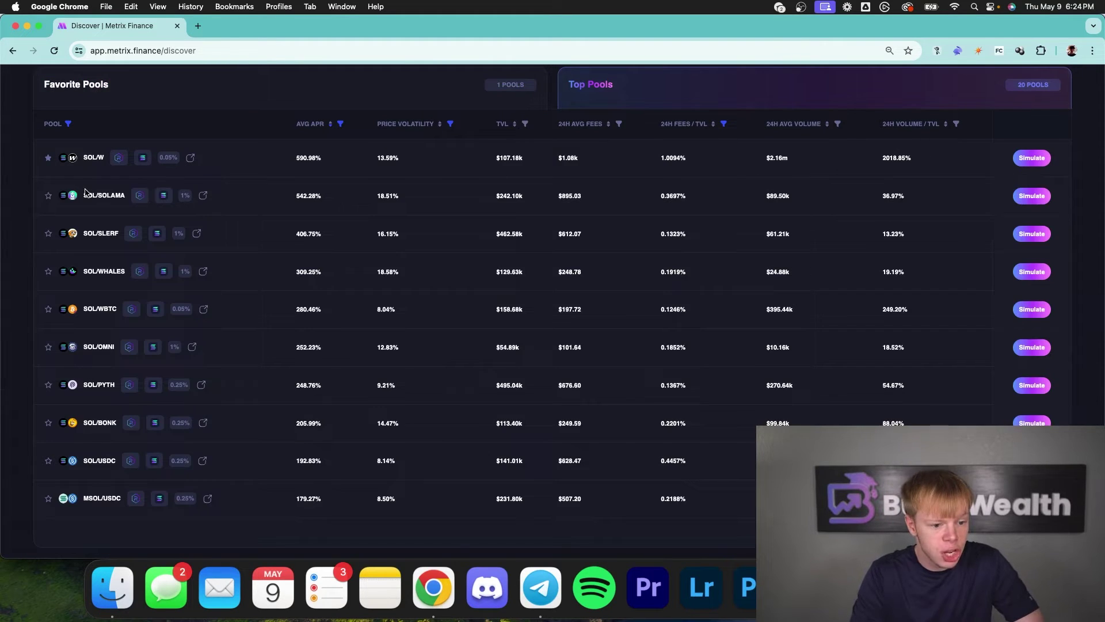
- Review the remaining pools' average APRs and add SOL/WBTC, SOL/PYTH and the 0.25% SOL/USDC pool to the favorites
{"action": "scroll", "coordinate": [111, 210], "scroll_direction": "down", "scroll_amount": 2}
{"action": "double_click", "coordinate": [105, 217]}
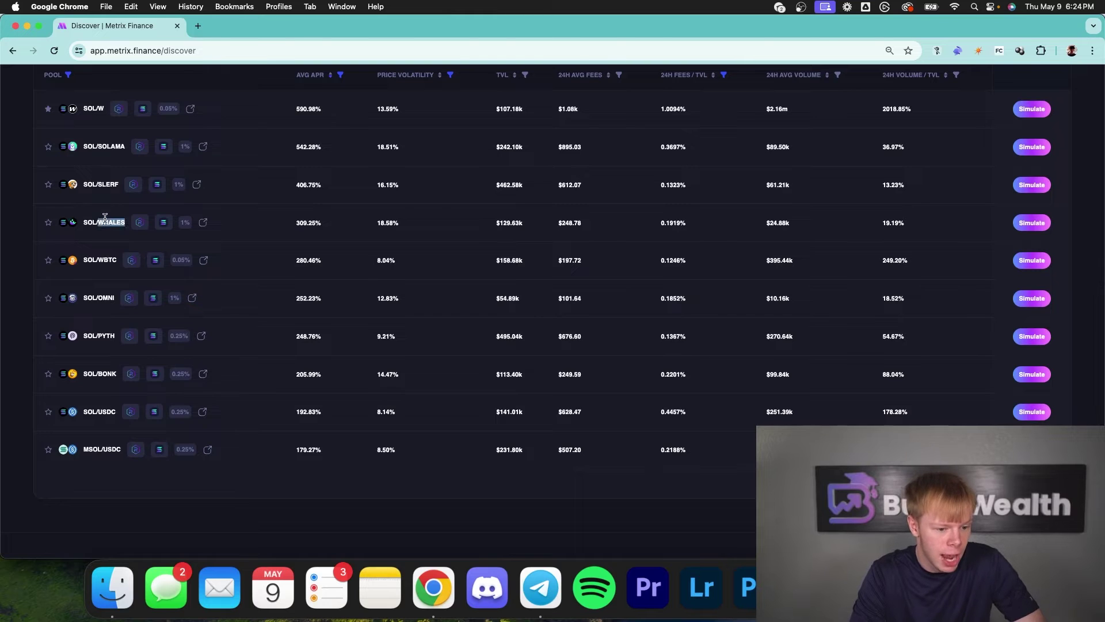
{"action": "left_click_drag", "start_coordinate": [295, 260], "coordinate": [323, 258]}
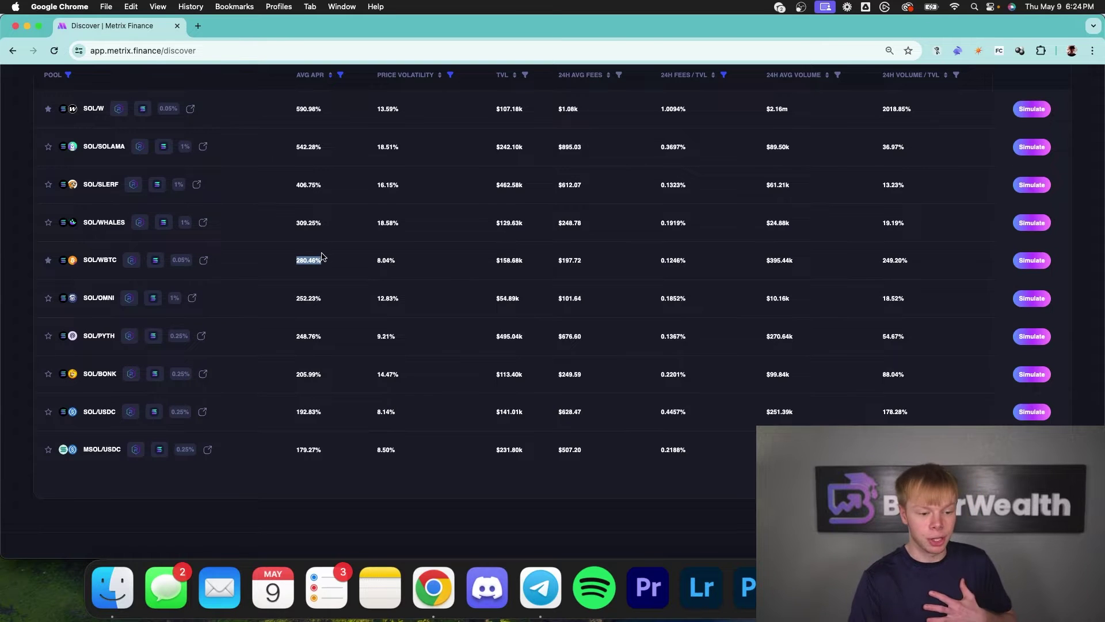
{"action": "scroll", "coordinate": [122, 278], "scroll_direction": "down", "scroll_amount": 3}
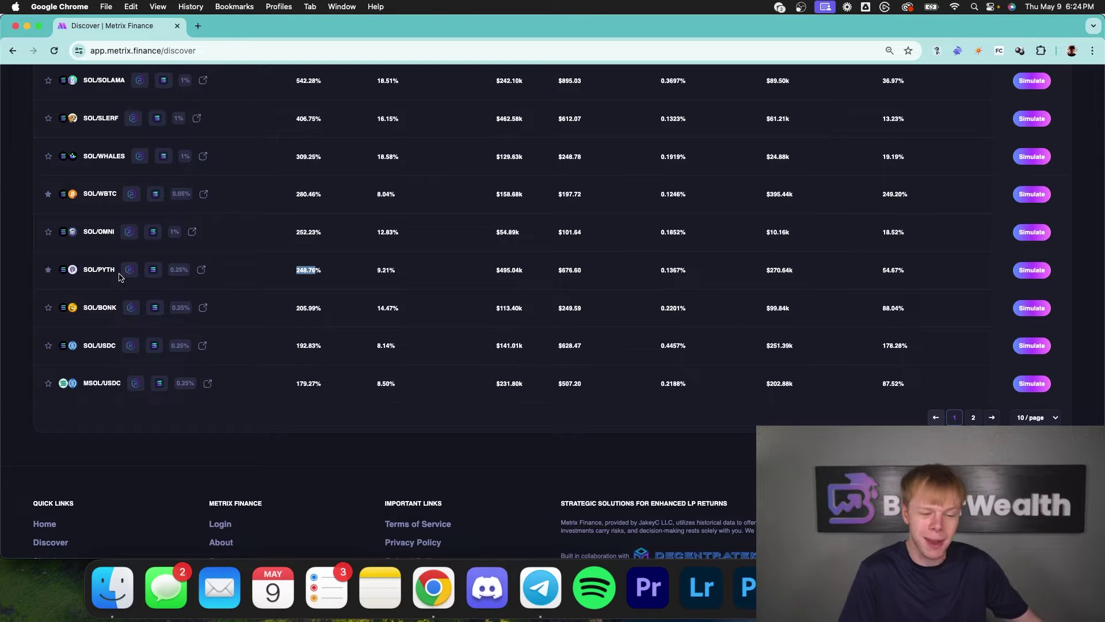
{"action": "scroll", "coordinate": [271, 297], "scroll_direction": "down", "scroll_amount": 1}
{"action": "triple_click", "coordinate": [309, 302]}
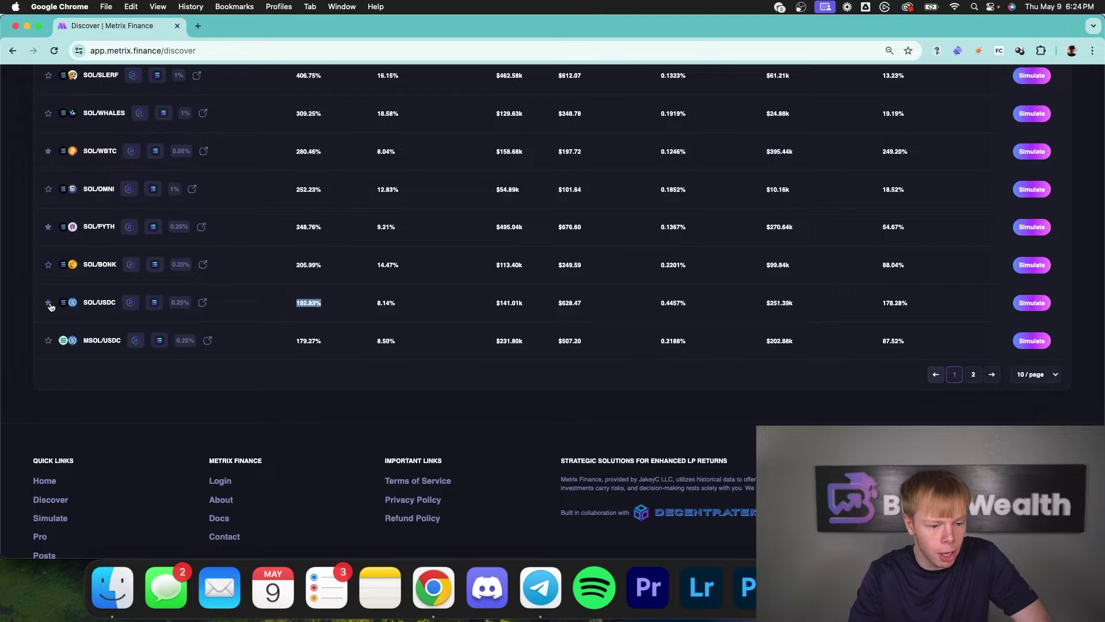
- Go through the second page of top pools and add the SOL/ZEUS pool to the favorites
{"action": "left_click", "coordinate": [969, 374]}
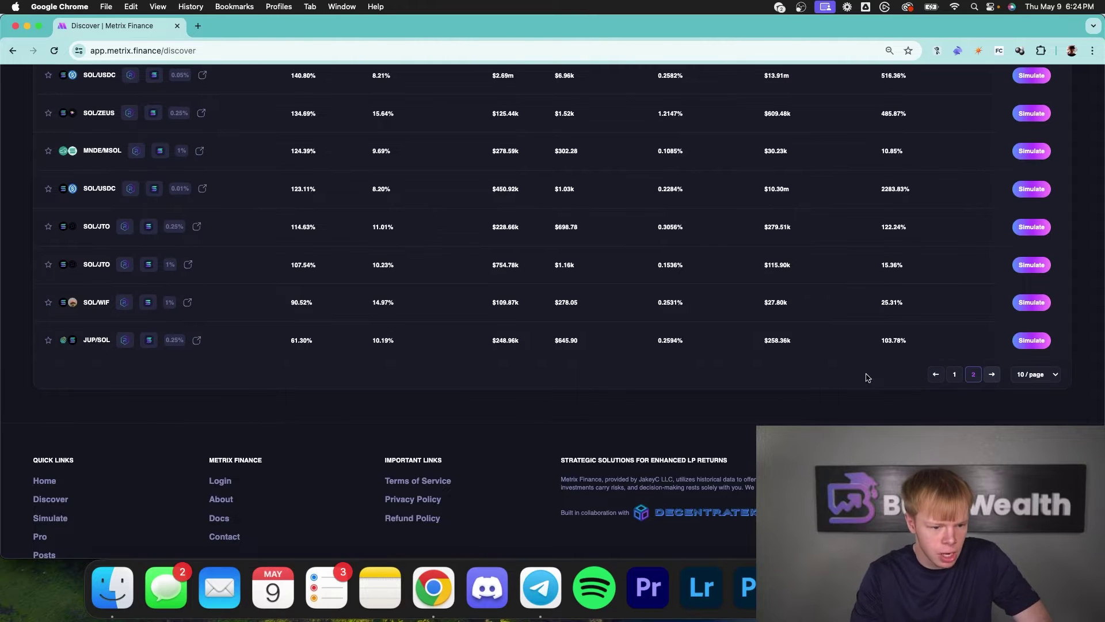
{"action": "scroll", "coordinate": [829, 379], "scroll_direction": "up", "scroll_amount": 4}
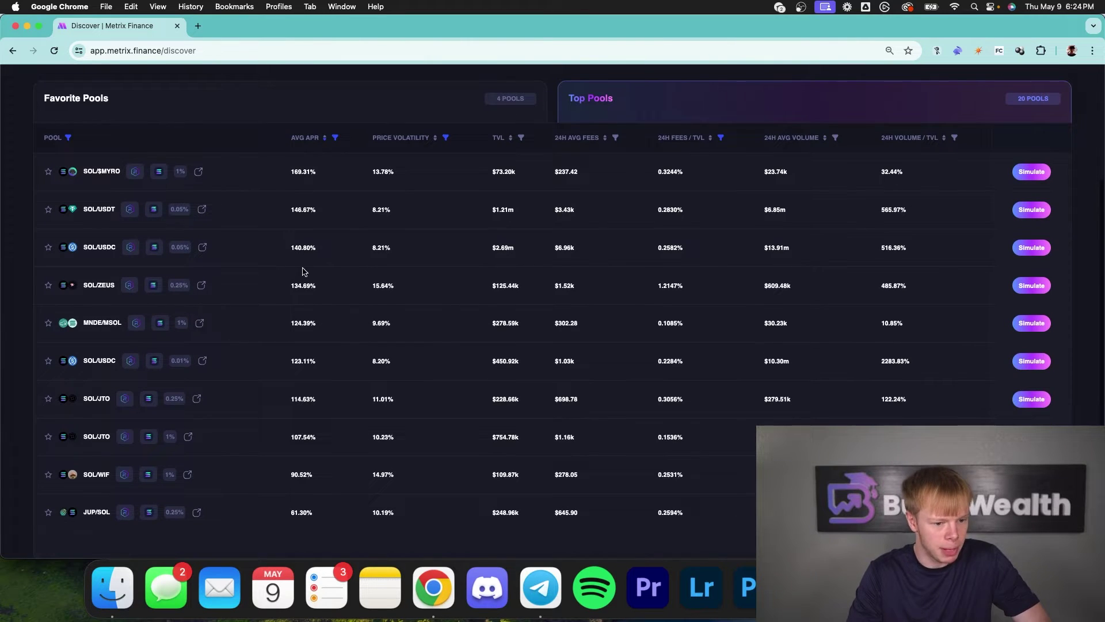
{"action": "triple_click", "coordinate": [311, 212]}
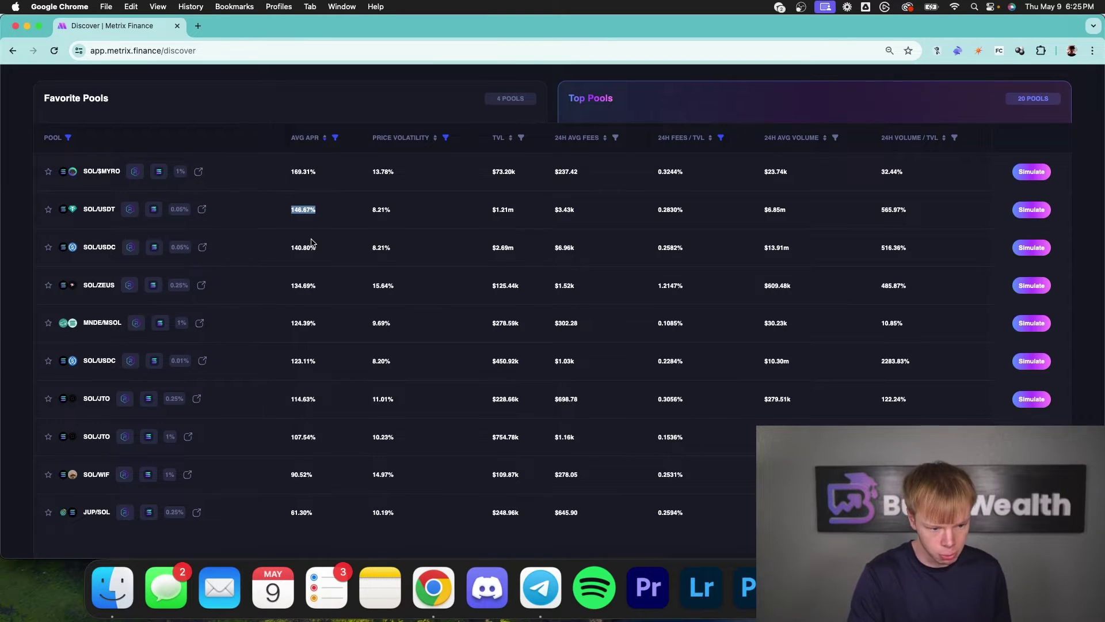
{"action": "scroll", "coordinate": [311, 242], "scroll_direction": "down", "scroll_amount": 1}
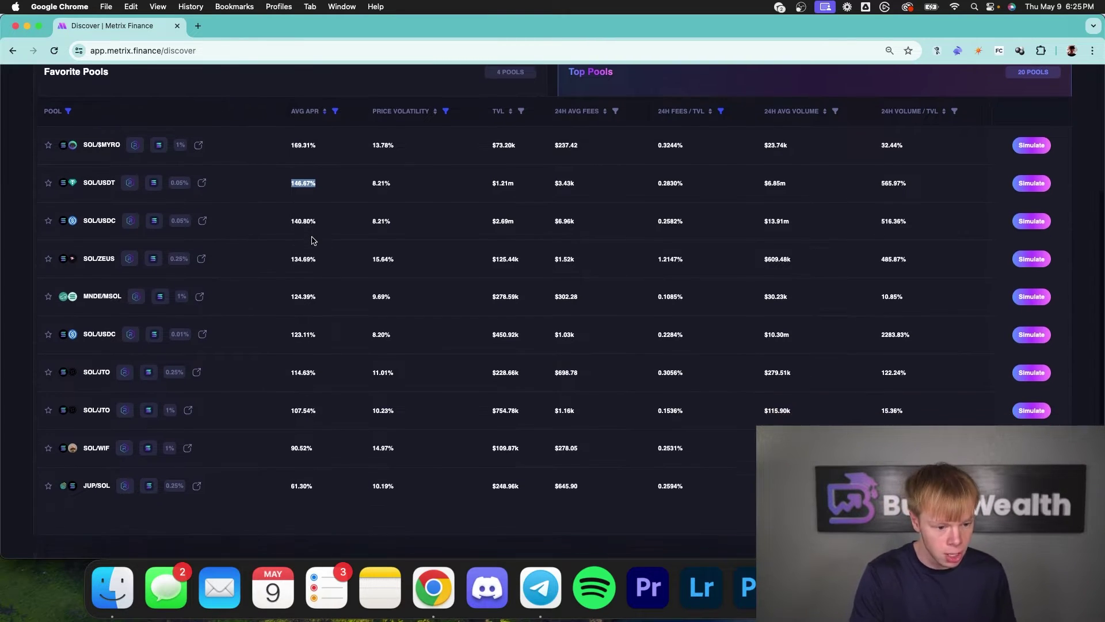
{"action": "triple_click", "coordinate": [86, 136]}
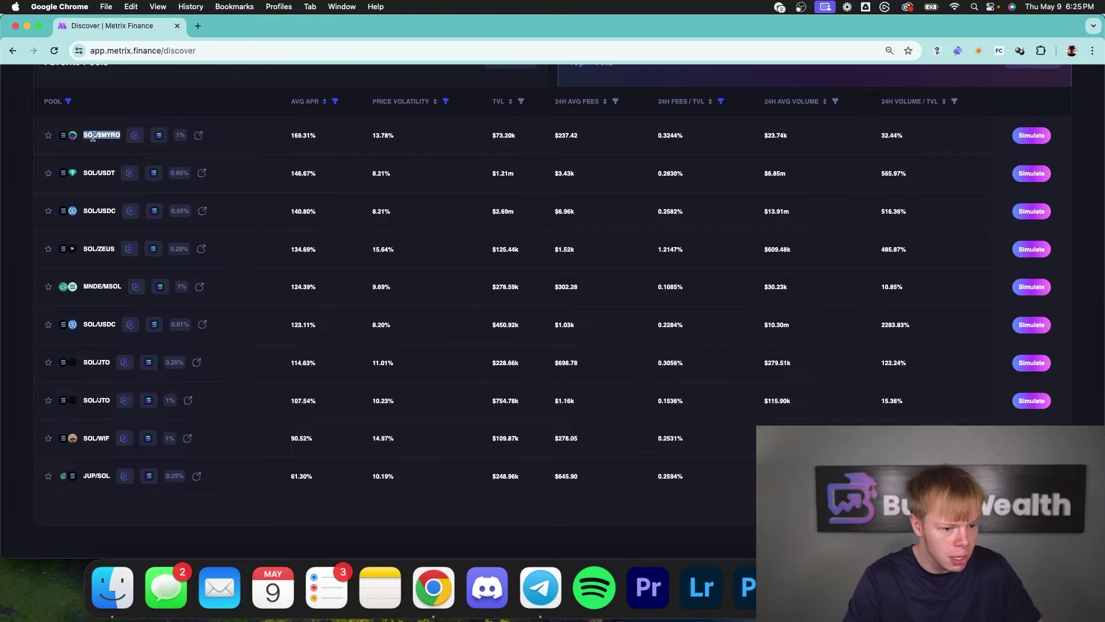
{"action": "triple_click", "coordinate": [95, 248]}
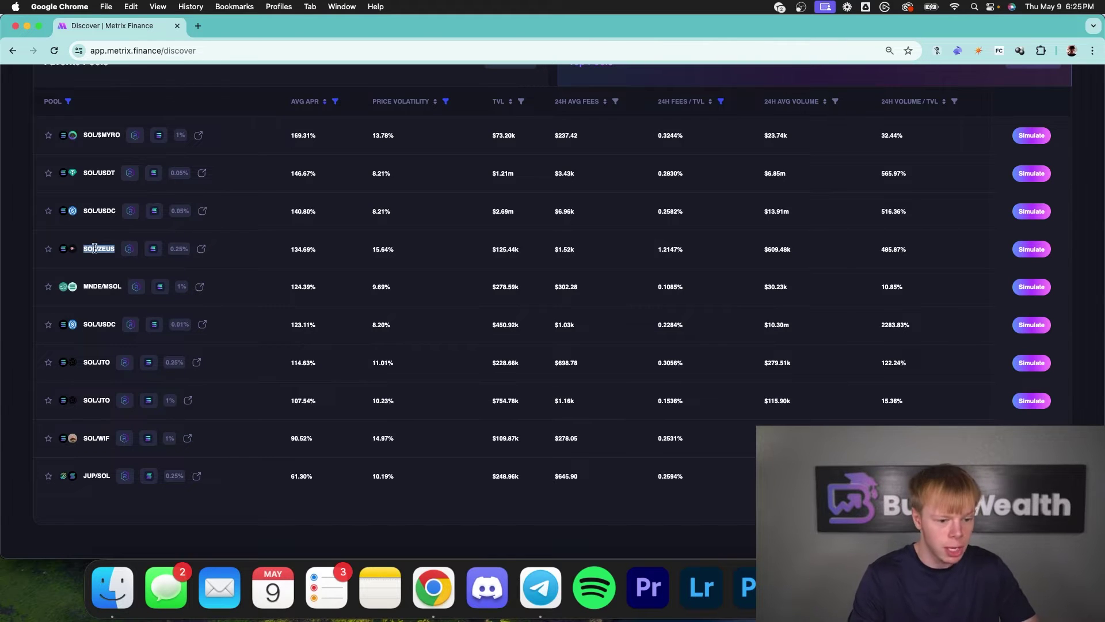
{"action": "left_click", "coordinate": [86, 248]}
{"action": "left_click", "coordinate": [49, 249]}
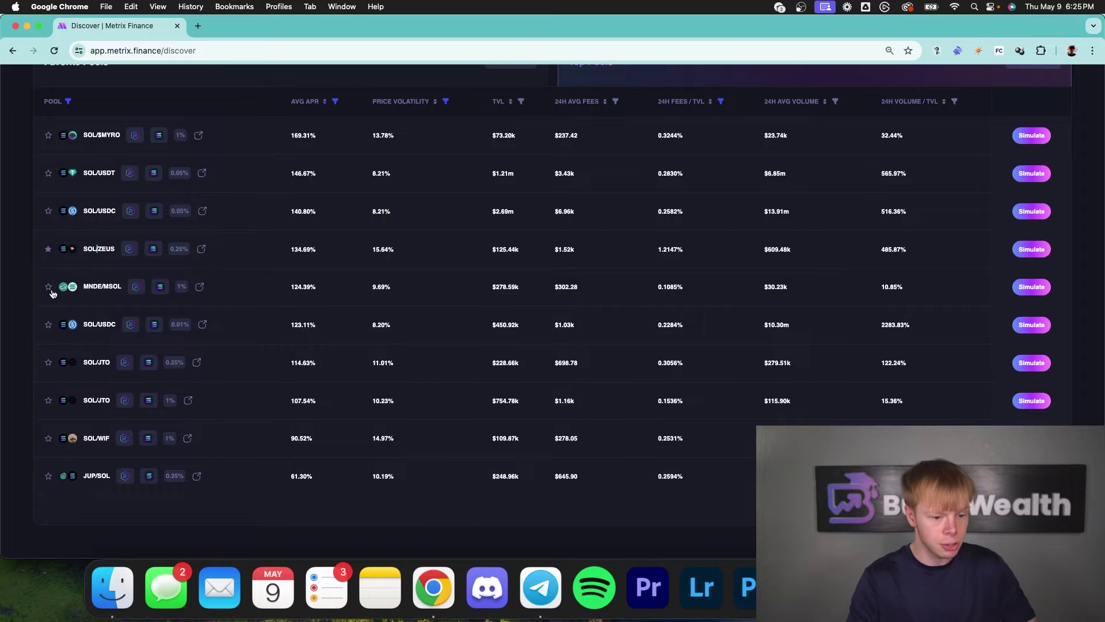
- Add the 0.25% SOL/JTO pool and the JUP/SOL pool to the favorites
{"action": "scroll", "coordinate": [53, 295], "scroll_direction": "down", "scroll_amount": 2}
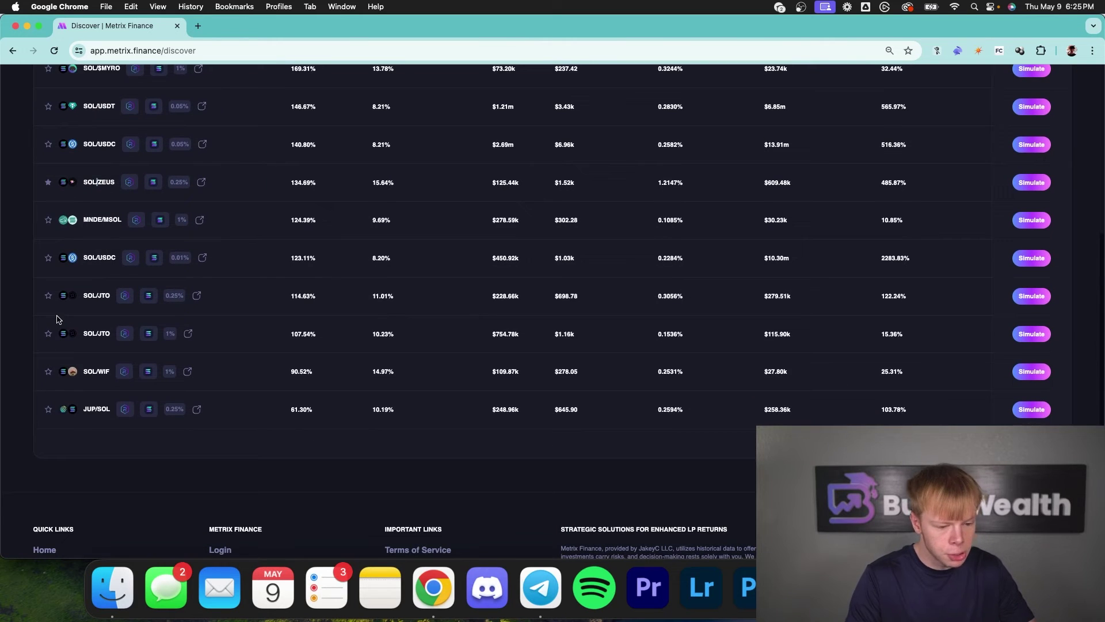
{"action": "triple_click", "coordinate": [94, 298]}
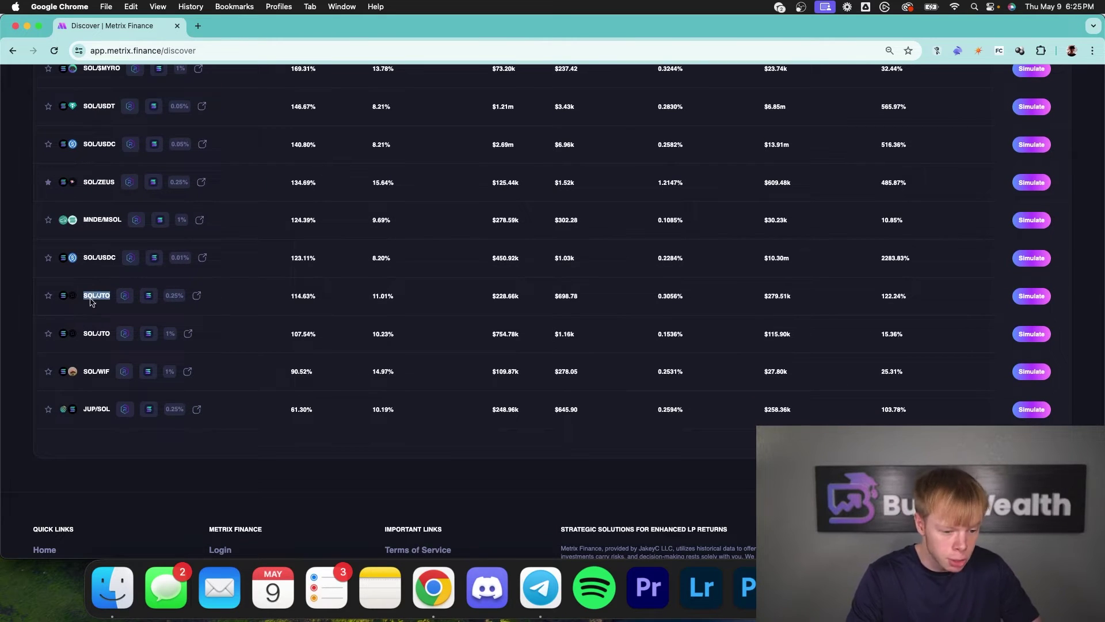
{"action": "left_click", "coordinate": [49, 296]}
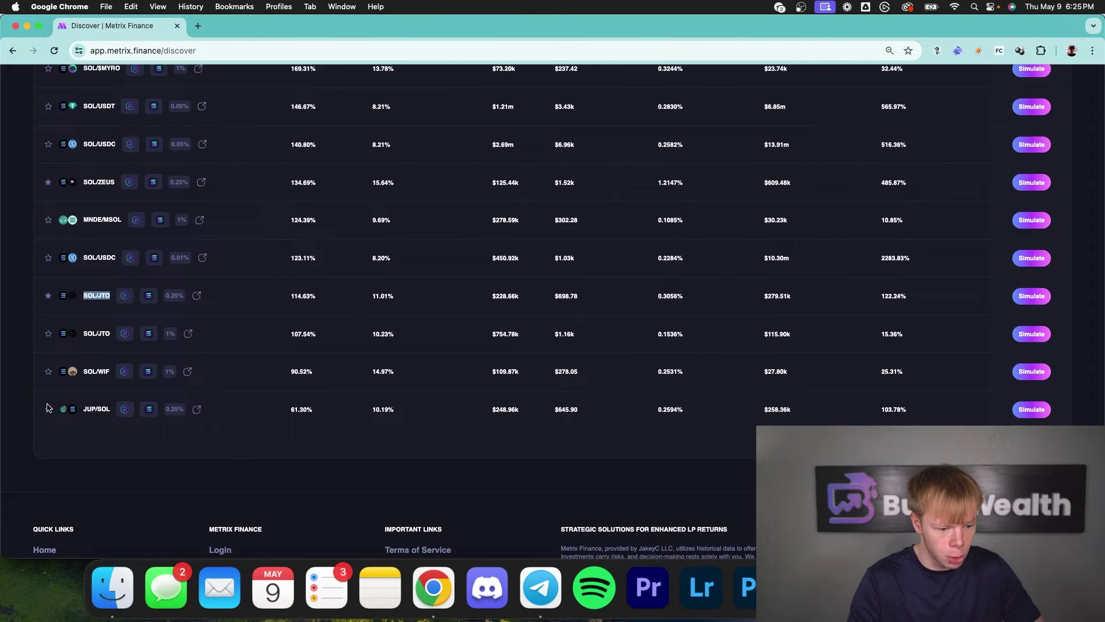
{"action": "scroll", "coordinate": [54, 387], "scroll_direction": "down", "scroll_amount": 3}
{"action": "scroll", "coordinate": [54, 389], "scroll_direction": "up", "scroll_amount": 6}
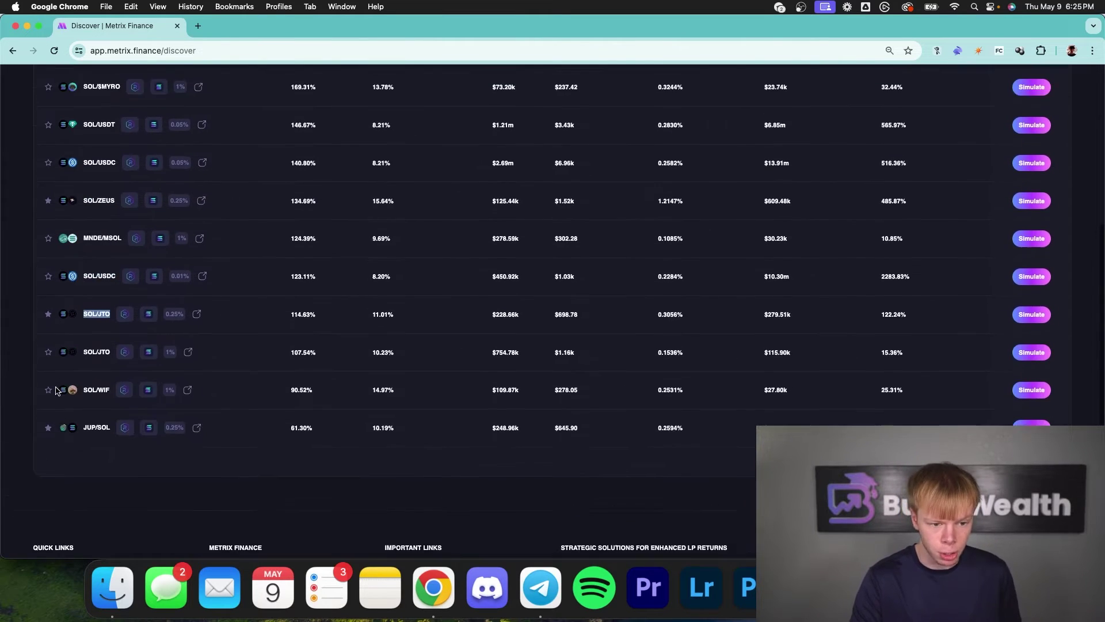
- Show the favorite pools and examine the SOL/W pool's 24-hour fees/TVL ratio and 24-hour average fees
{"action": "left_click", "coordinate": [123, 187]}
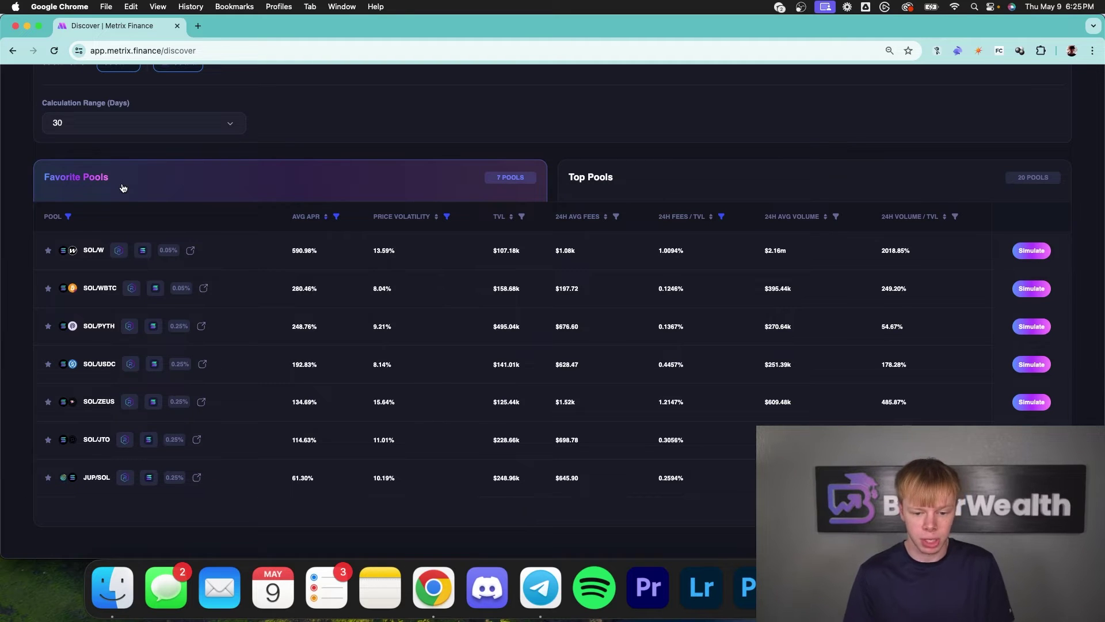
{"action": "scroll", "coordinate": [703, 251], "scroll_direction": "down", "scroll_amount": 3}
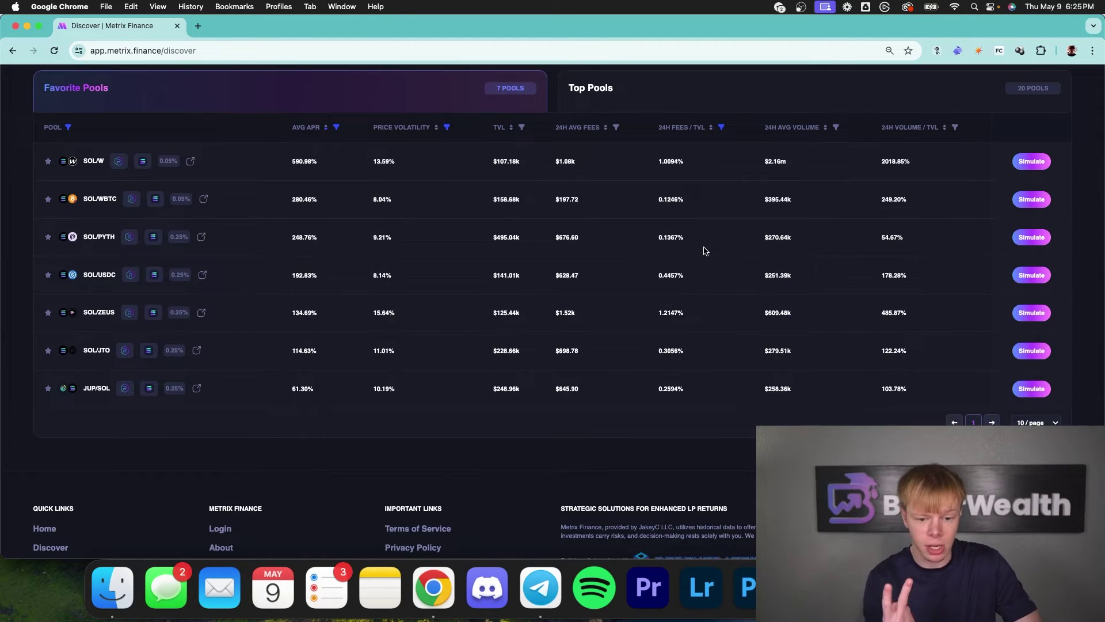
{"action": "double_click", "coordinate": [672, 161]}
{"action": "triple_click", "coordinate": [672, 161]}
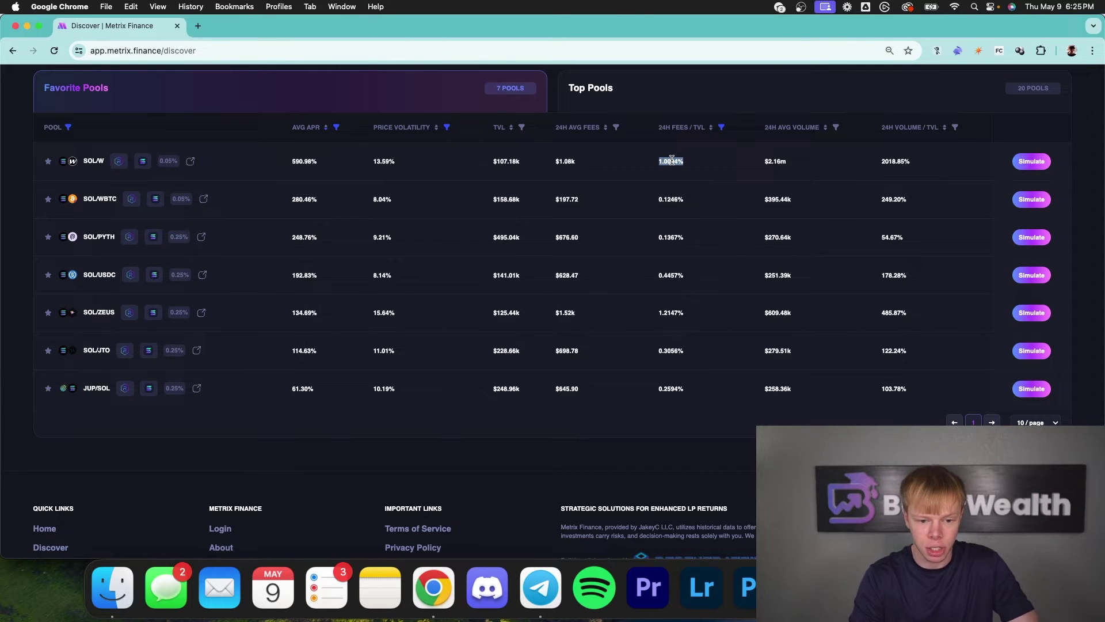
{"action": "double_click", "coordinate": [568, 162]}
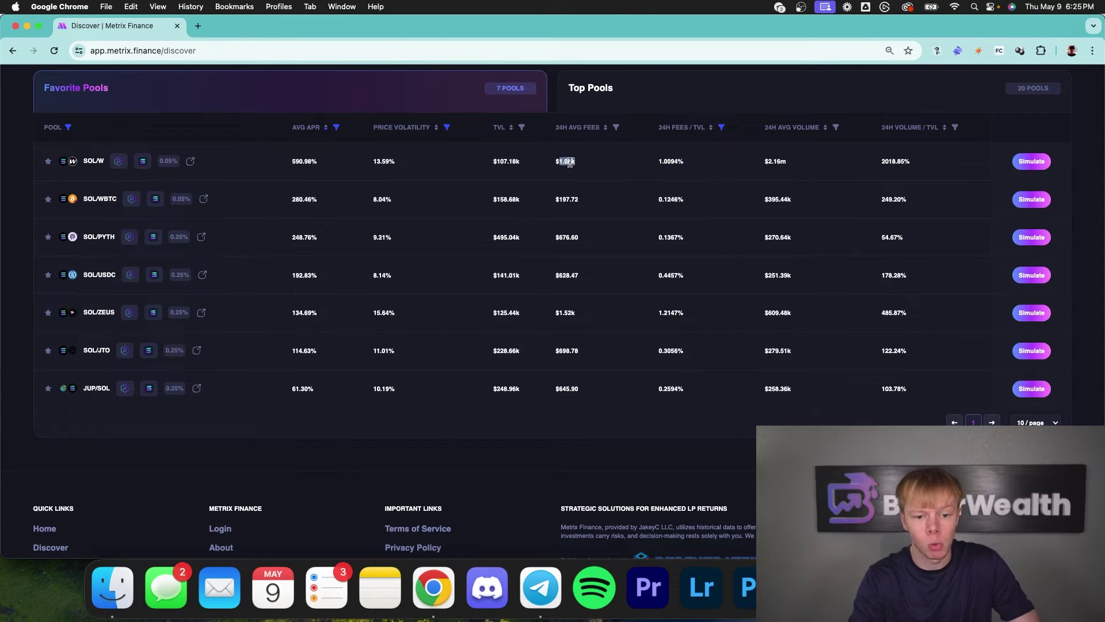
- Compare the SOL/W pool's TVL with the SOL/ZEUS pool's 24-hour average fees and TVL among the favorites
{"action": "left_click", "coordinate": [511, 164]}
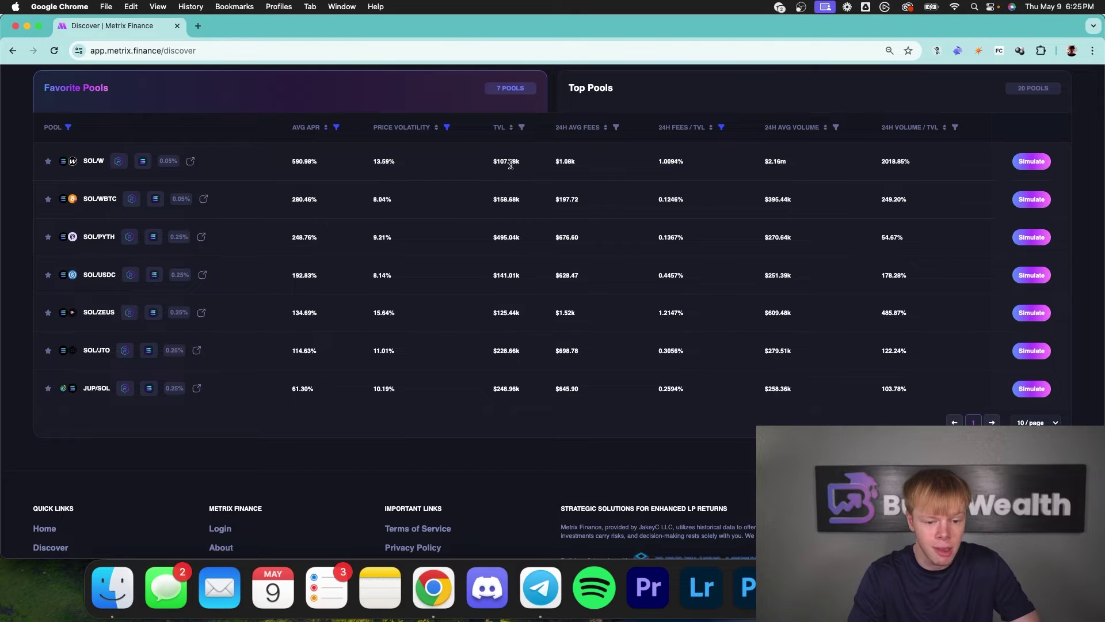
{"action": "double_click", "coordinate": [507, 162]}
{"action": "left_click", "coordinate": [507, 165]}
{"action": "double_click", "coordinate": [506, 165]}
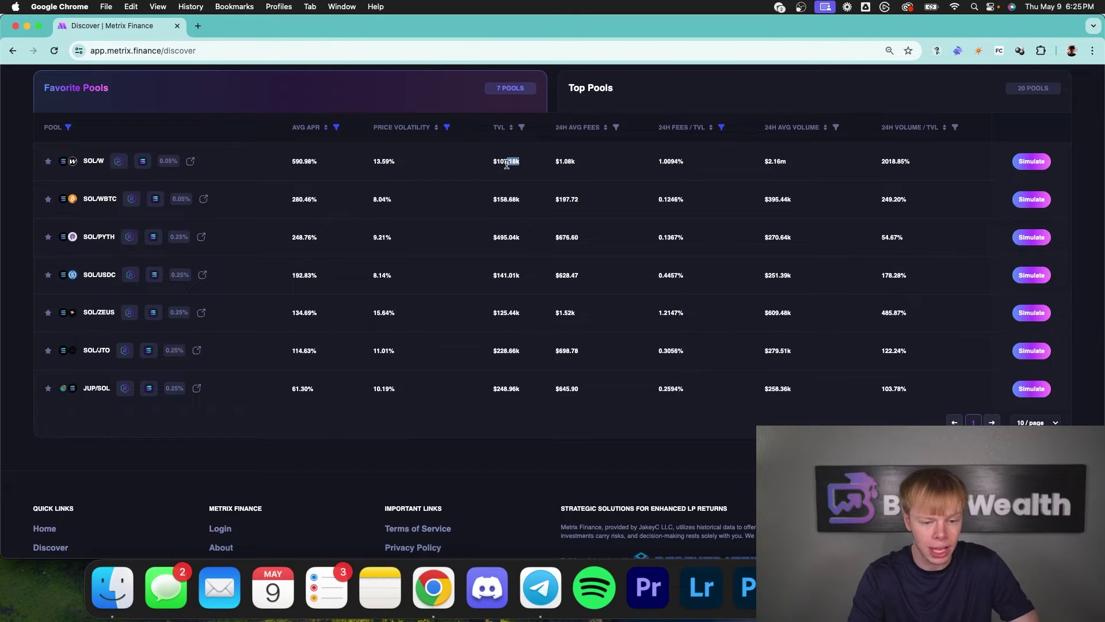
{"action": "left_click", "coordinate": [544, 168]}
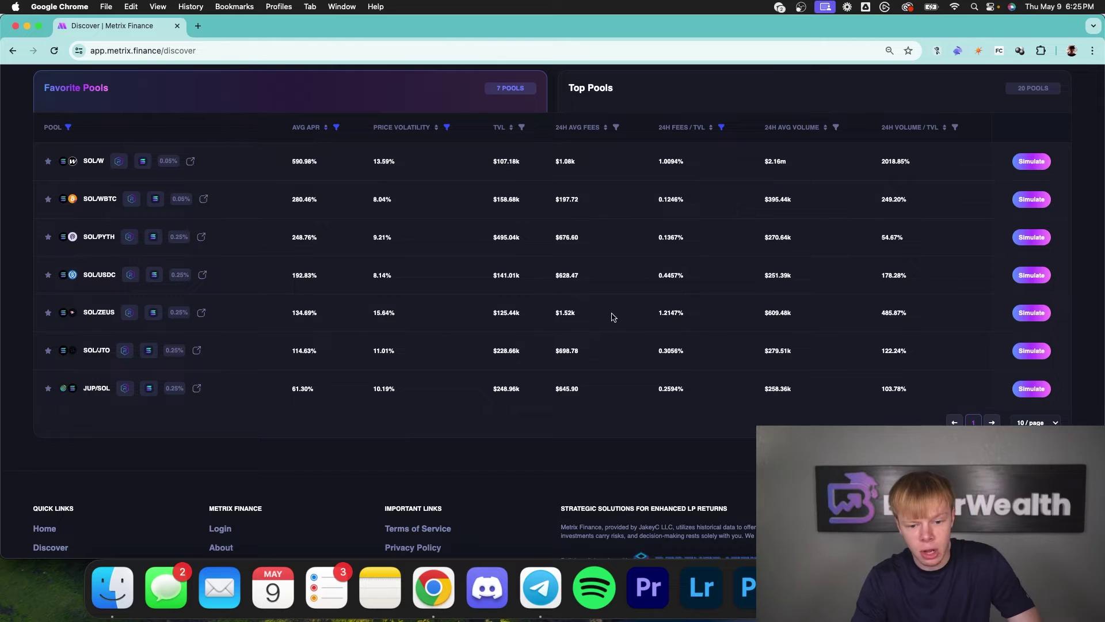
{"action": "double_click", "coordinate": [566, 314]}
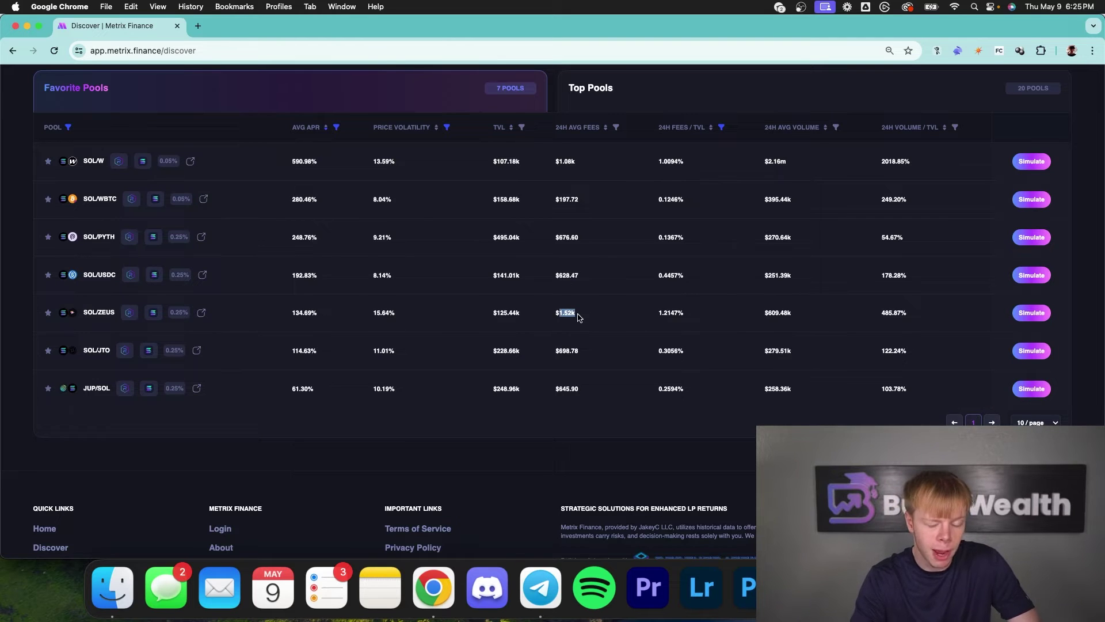
{"action": "double_click", "coordinate": [506, 314]}
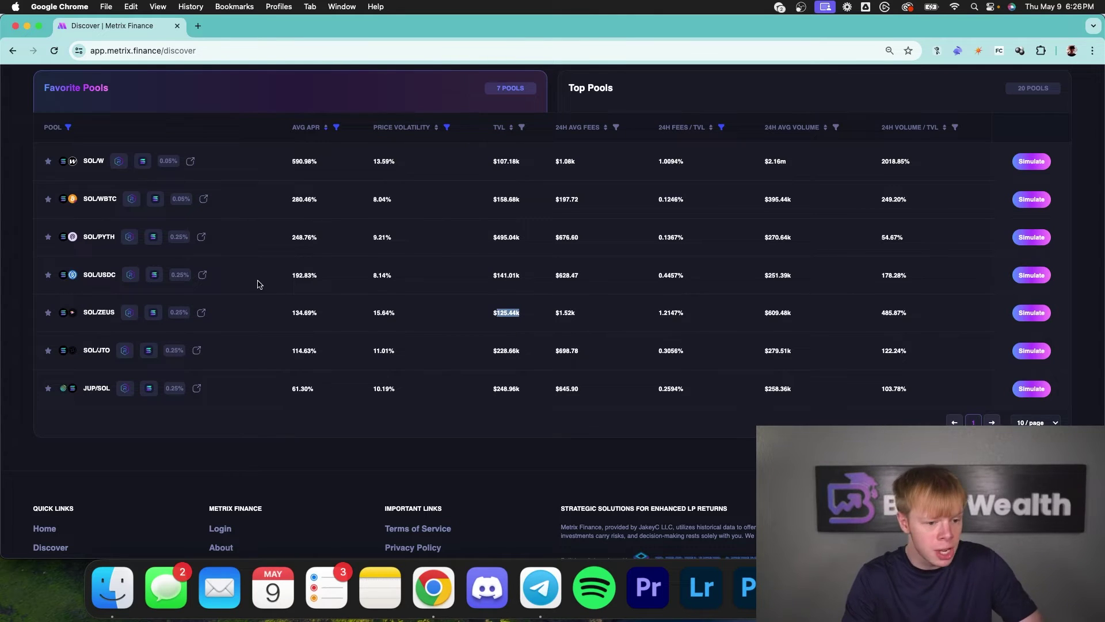
- Open the SOL/W pool's simulation in a new browser tab and switch to it
{"action": "left_click", "coordinate": [1039, 161], "text": "super"}
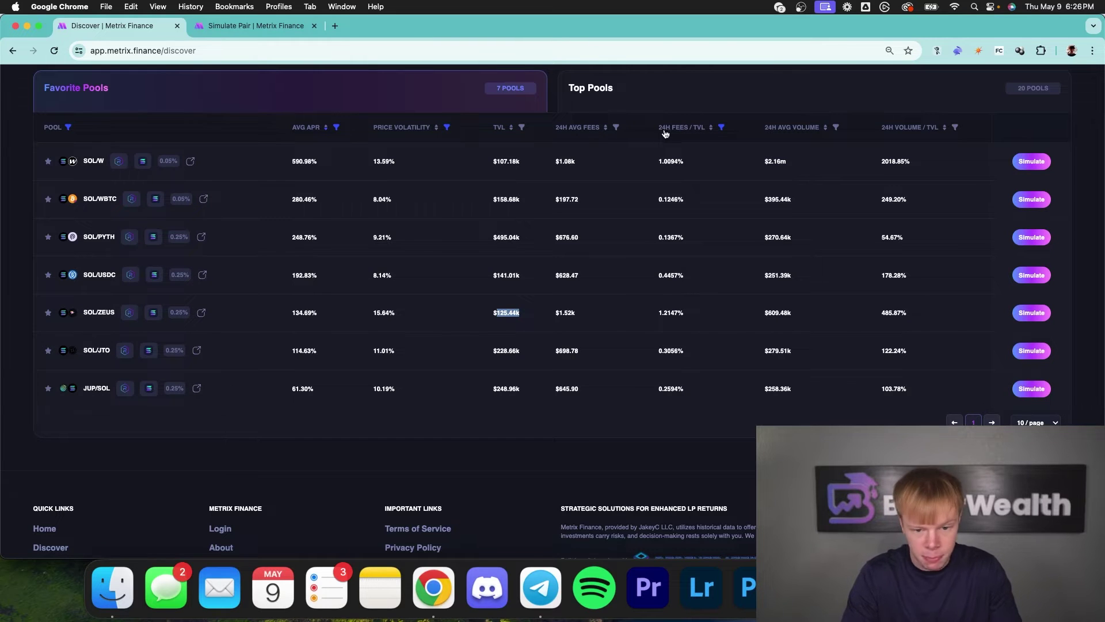
{"action": "left_click", "coordinate": [1031, 162], "text": "super"}
{"action": "left_click", "coordinate": [256, 26]}
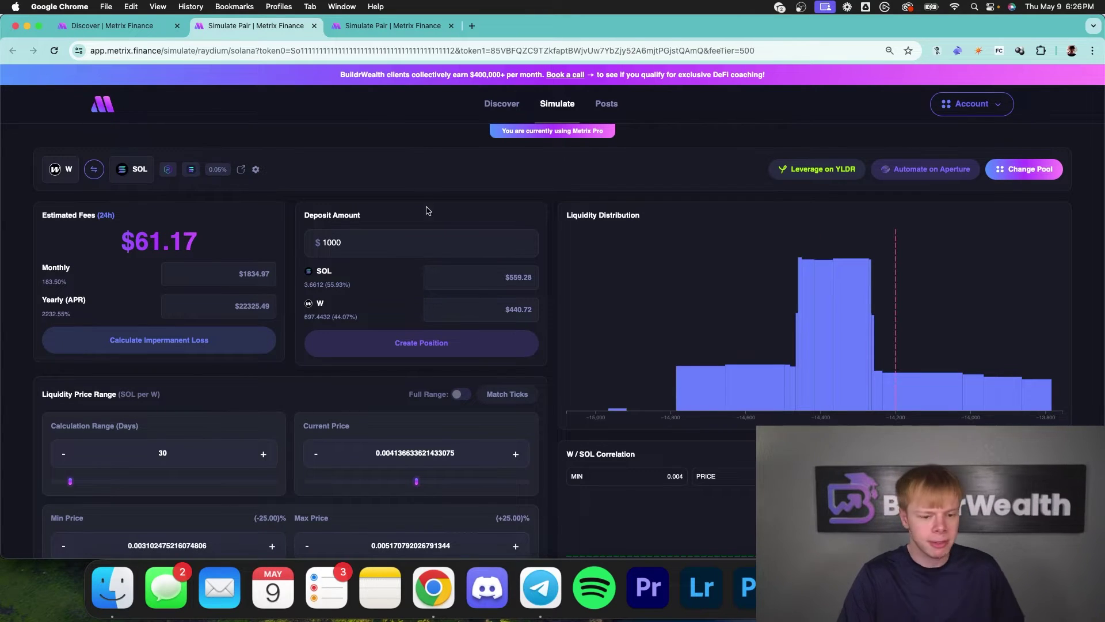
- Examine the W/SOL simulation's estimated fees, deposit split, liquidity price range, pool statistics and correlation chart
{"action": "scroll", "coordinate": [431, 219], "scroll_direction": "down", "scroll_amount": 5}
{"action": "scroll", "coordinate": [439, 230], "scroll_direction": "up", "scroll_amount": 4}
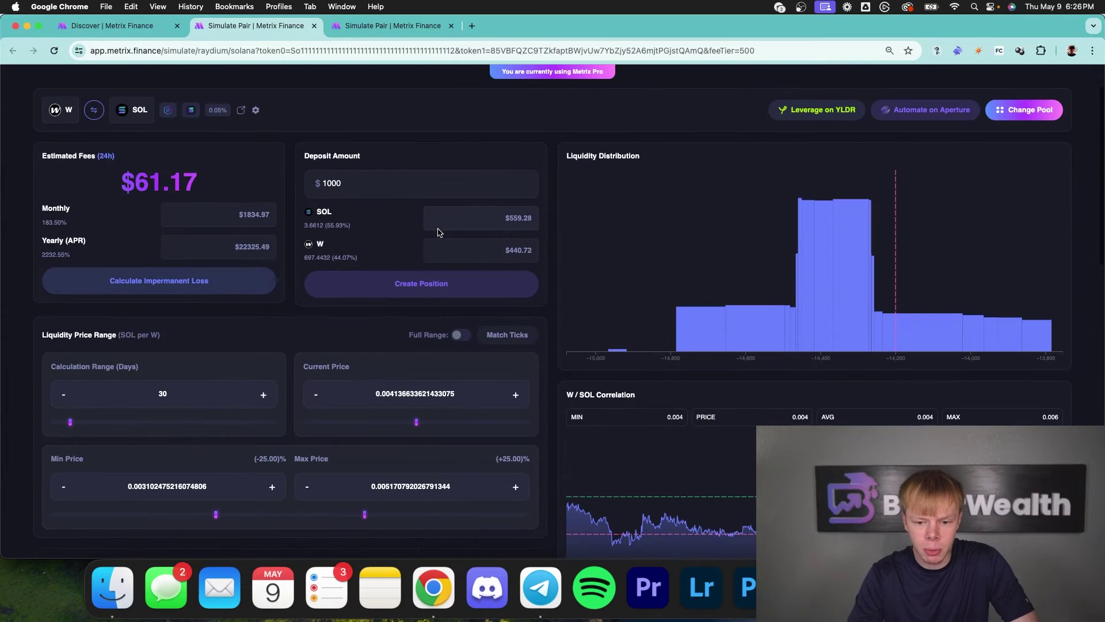
{"action": "scroll", "coordinate": [449, 231], "scroll_direction": "down", "scroll_amount": 1}
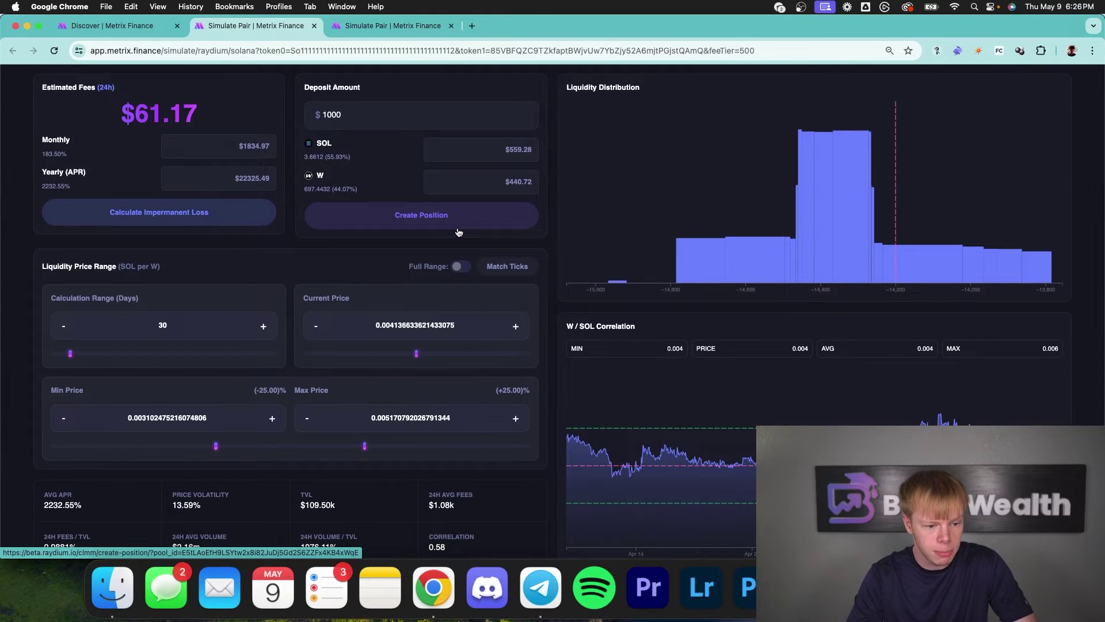
{"action": "scroll", "coordinate": [458, 232], "scroll_direction": "up", "scroll_amount": 3}
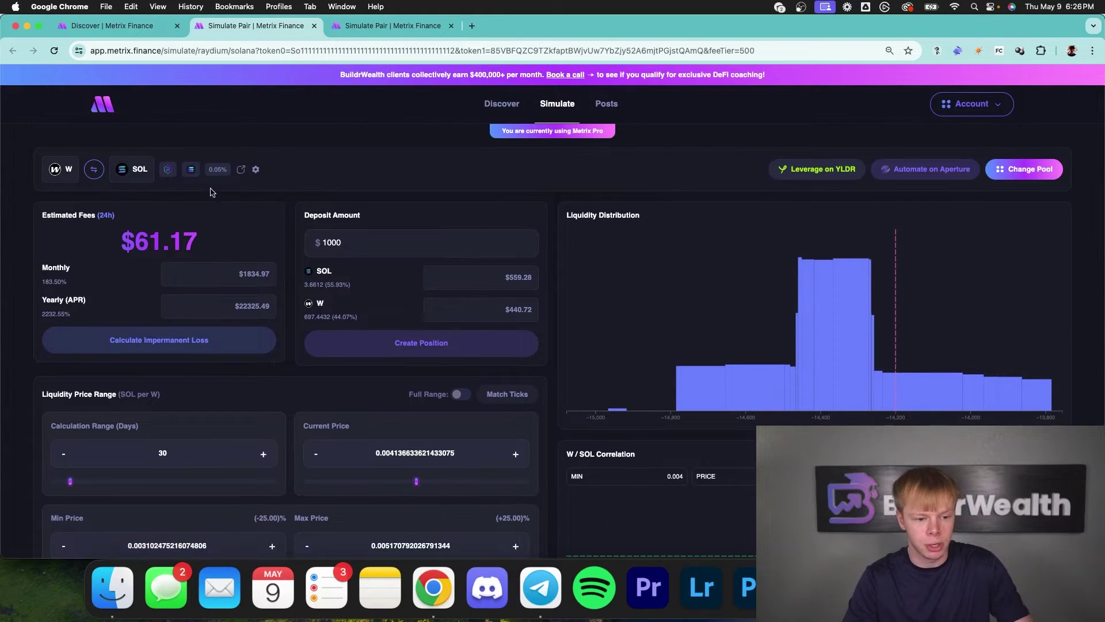
{"action": "scroll", "coordinate": [232, 259], "scroll_direction": "down", "scroll_amount": 2}
{"action": "scroll", "coordinate": [219, 403], "scroll_direction": "down", "scroll_amount": 2}
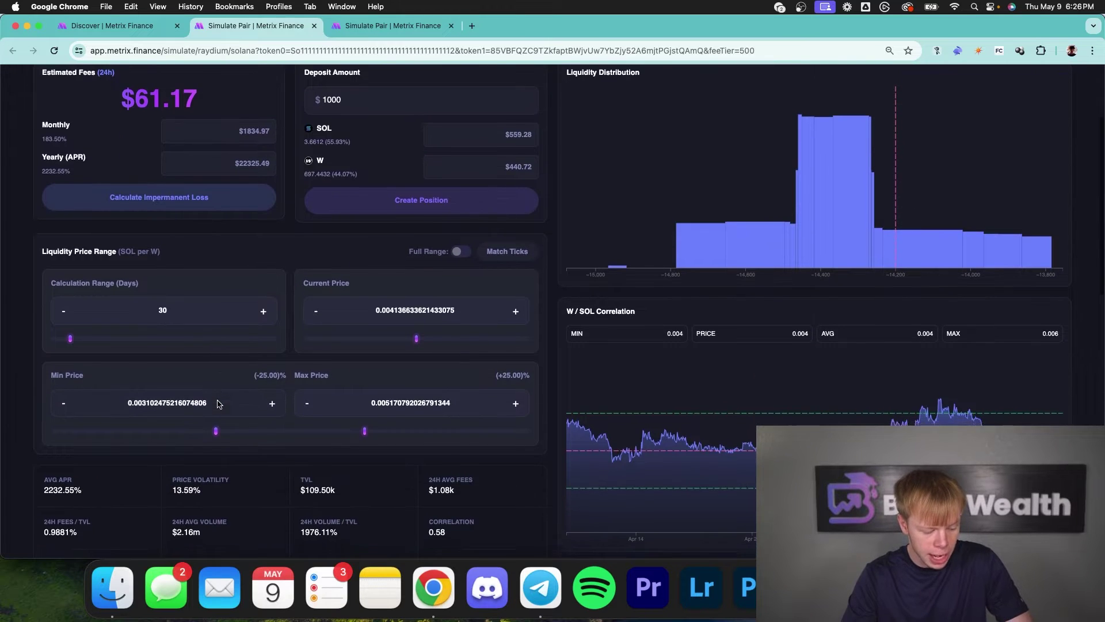
{"action": "scroll", "coordinate": [219, 403], "scroll_direction": "up", "scroll_amount": 4}
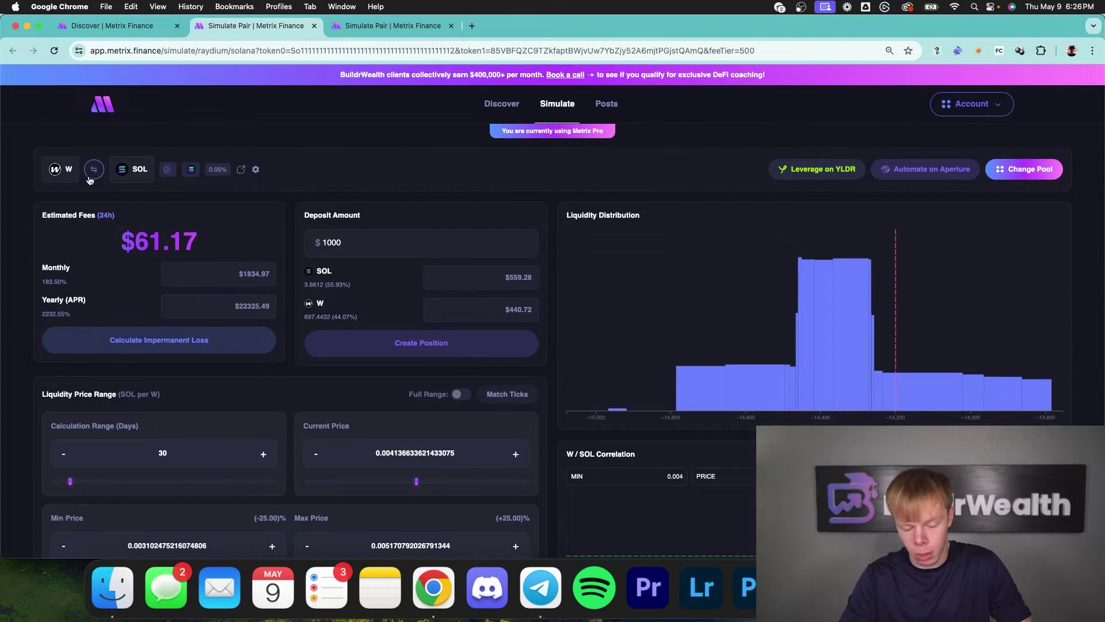
{"action": "scroll", "coordinate": [489, 333], "scroll_direction": "down", "scroll_amount": 4}
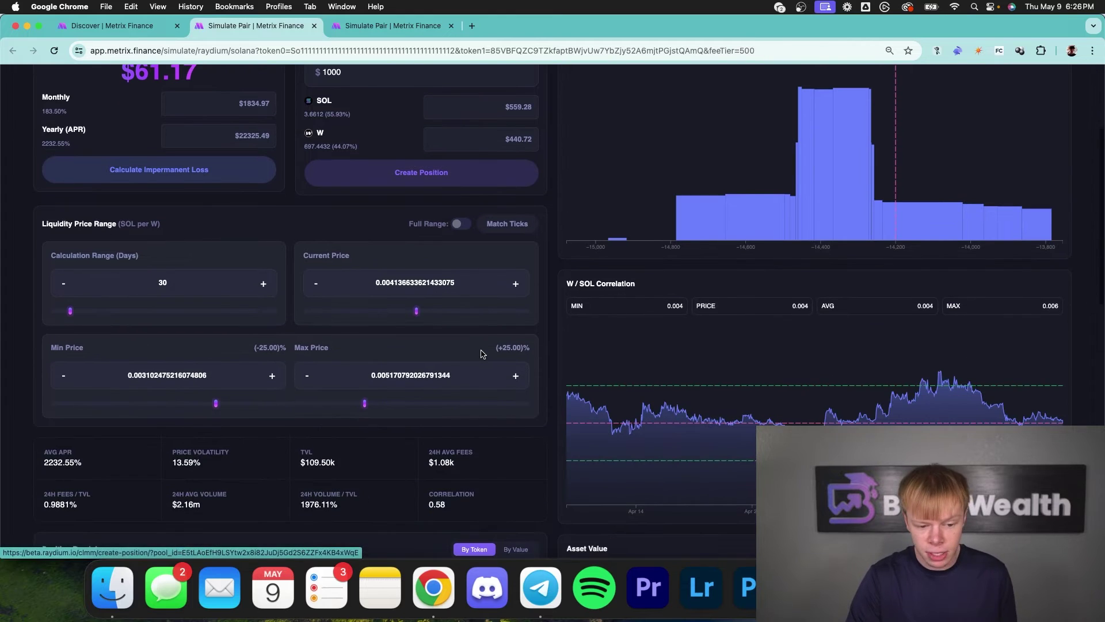
{"action": "scroll", "coordinate": [482, 354], "scroll_direction": "down", "scroll_amount": 2}
{"action": "scroll", "coordinate": [483, 353], "scroll_direction": "up", "scroll_amount": 5}
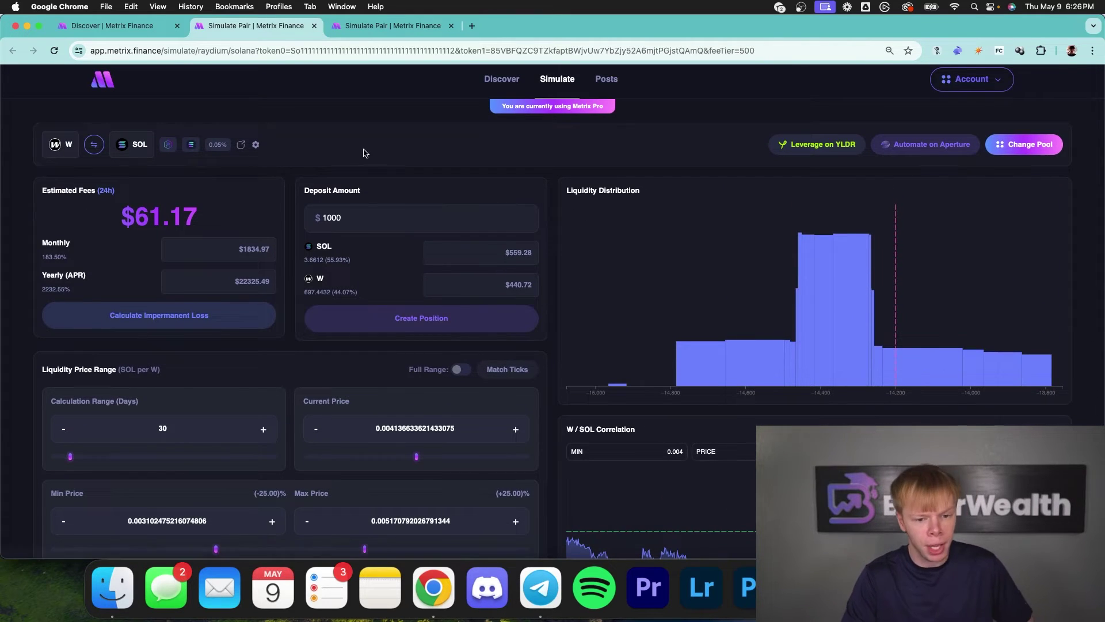
{"action": "scroll", "coordinate": [369, 155], "scroll_direction": "down", "scroll_amount": 6}
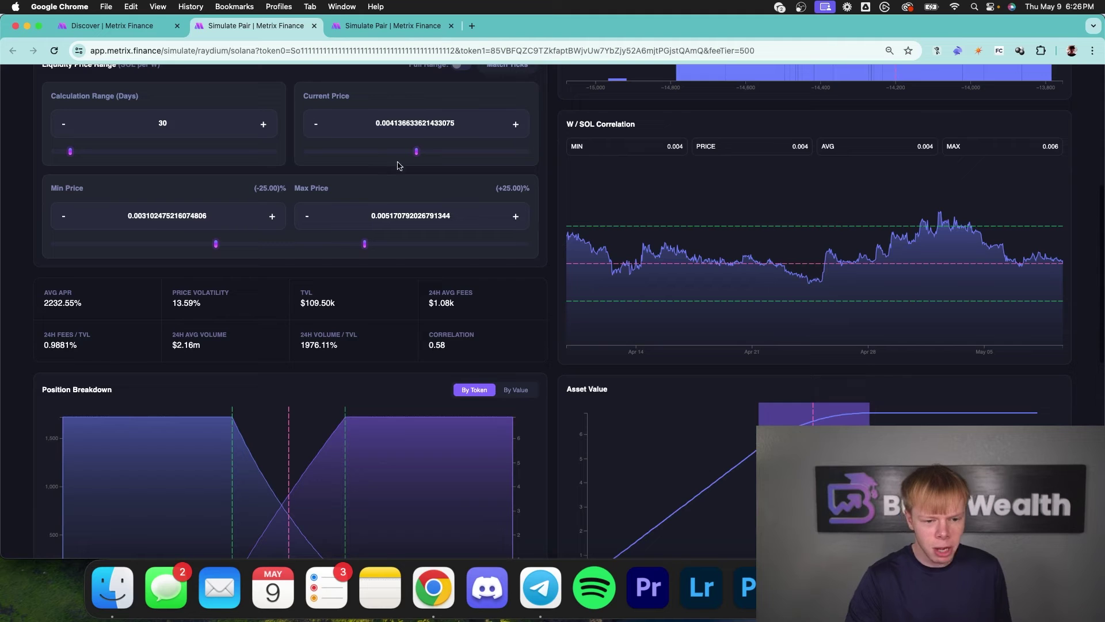
- Try a current price of 3 in the W/SOL simulation
{"action": "double_click", "coordinate": [470, 118]}
{"action": "type", "text": "3"}
{"action": "scroll", "coordinate": [468, 128], "scroll_direction": "up", "scroll_amount": 6}
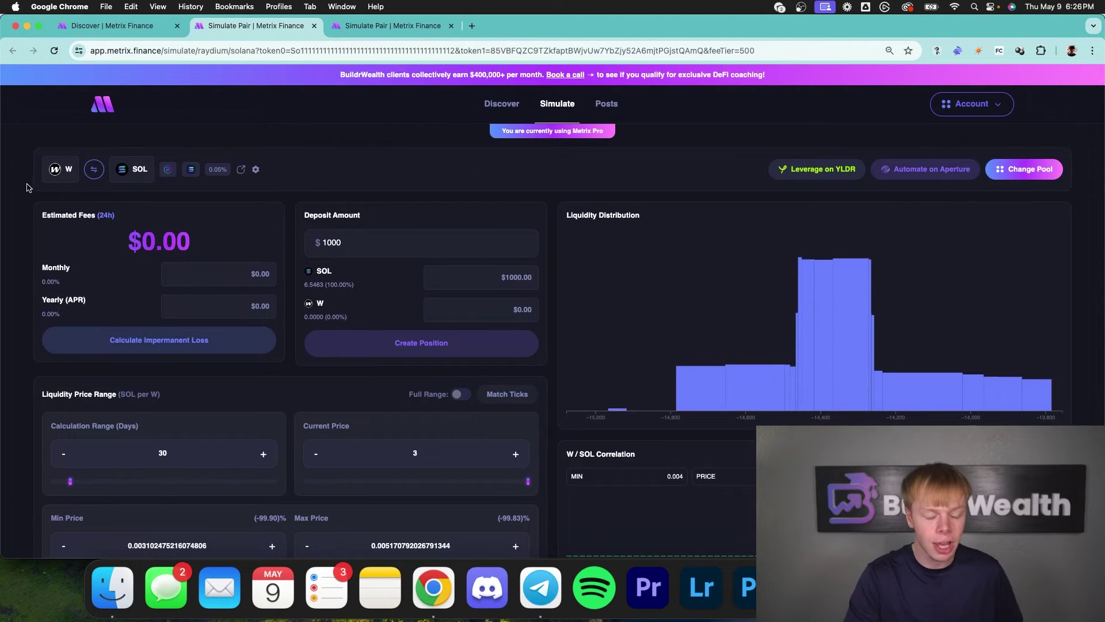
- Reverse the pair to SOL/W and set the liquidity price range to -26% minimum and +16% maximum around the current price
{"action": "left_click", "coordinate": [95, 170]}
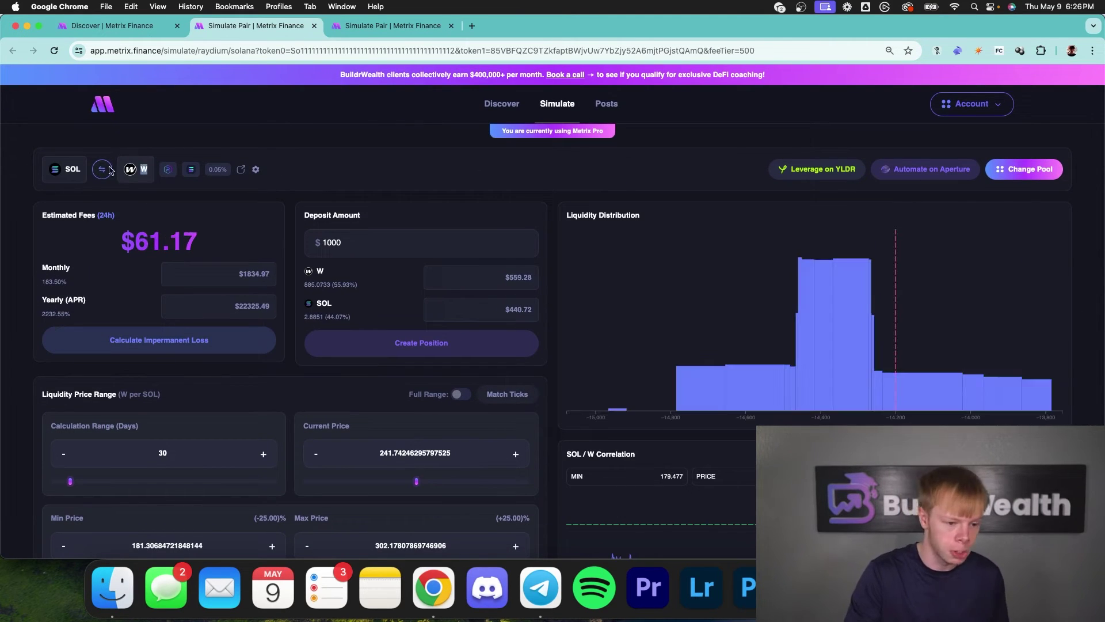
{"action": "scroll", "coordinate": [181, 183], "scroll_direction": "down", "scroll_amount": 5}
{"action": "double_click", "coordinate": [193, 287]}
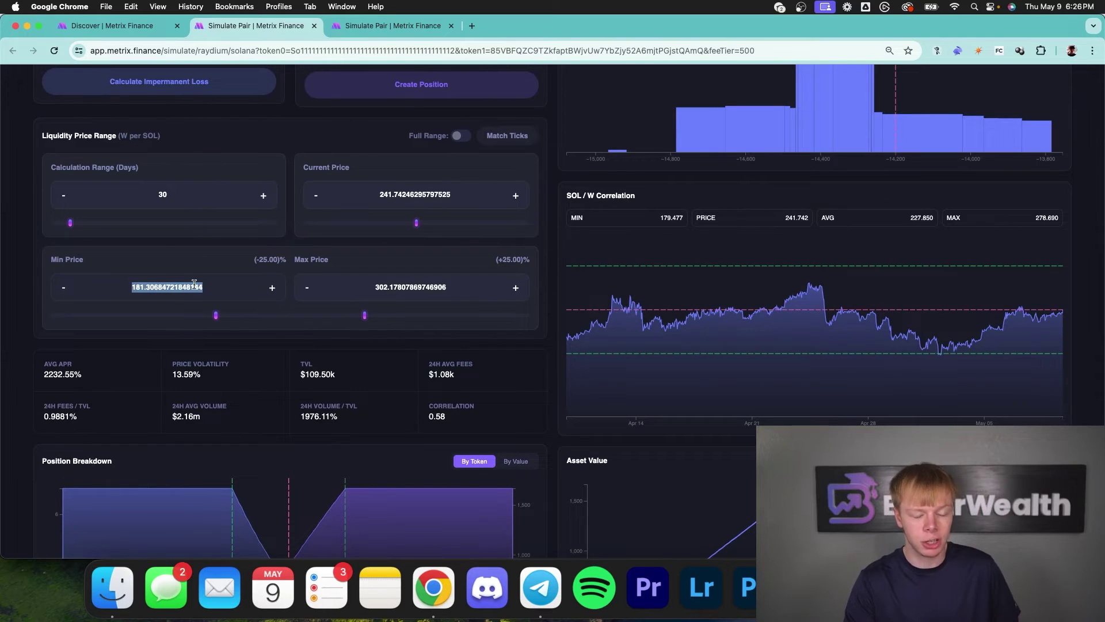
{"action": "scroll", "coordinate": [195, 284], "scroll_direction": "down", "scroll_amount": 1}
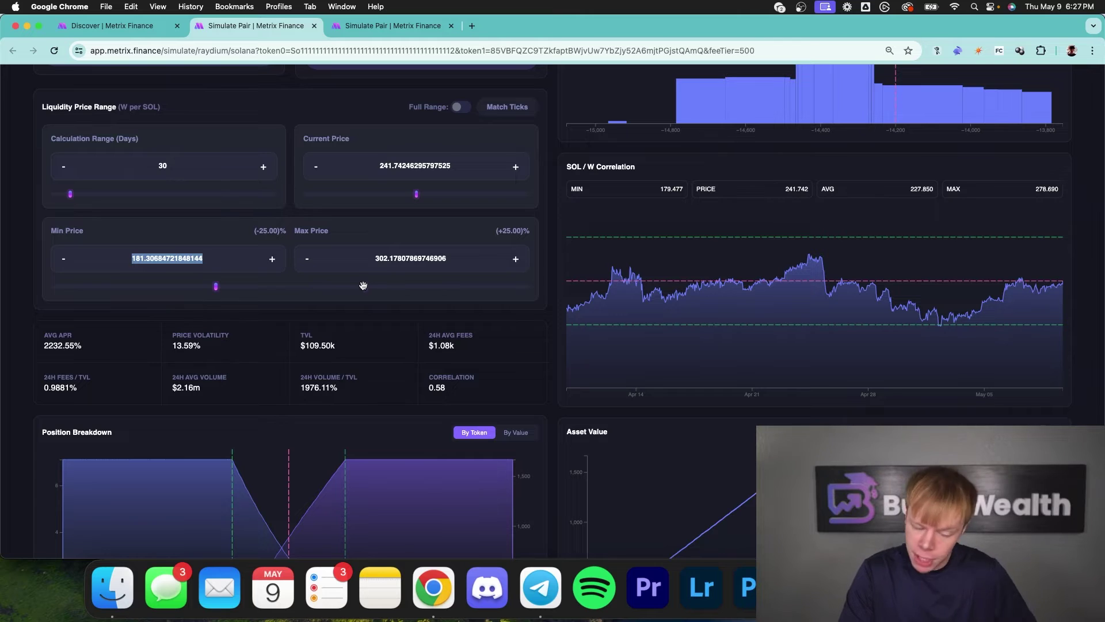
{"action": "left_click_drag", "start_coordinate": [364, 286], "coordinate": [336, 286]}
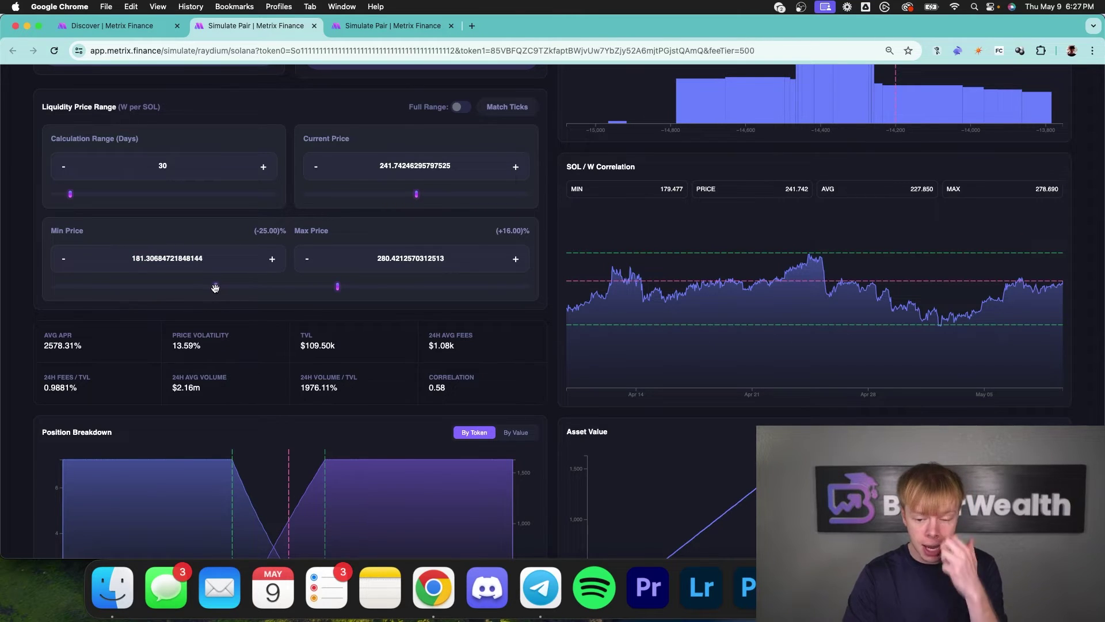
{"action": "left_click_drag", "start_coordinate": [215, 288], "coordinate": [213, 288]}
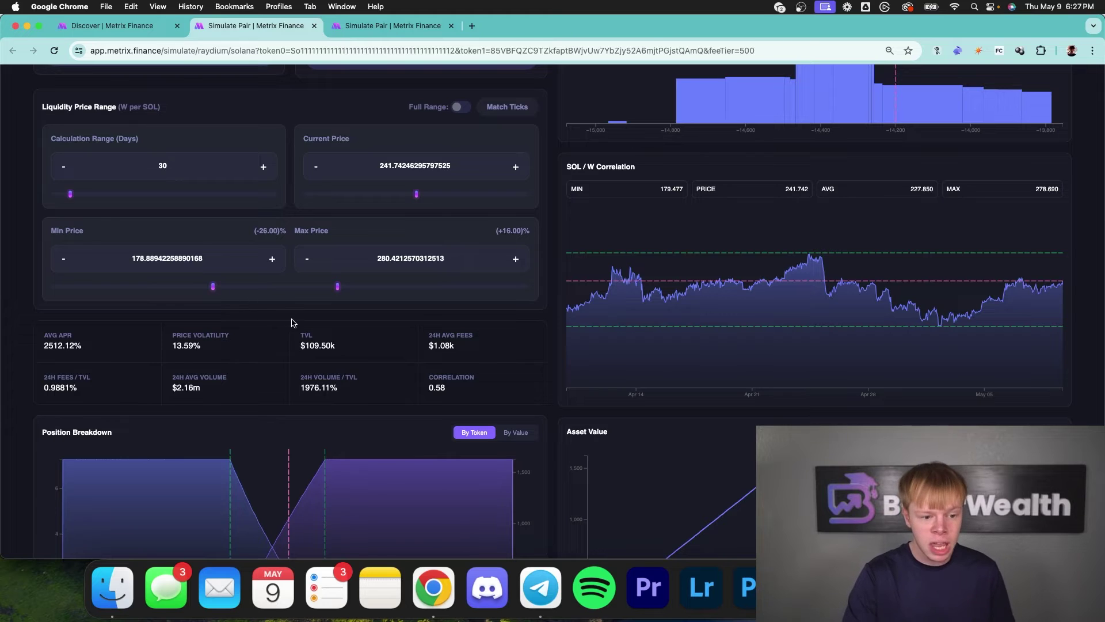
- Examine the range percentages and compare the price bounds with the SOL/W correlation chart's 30-day highs and lows
{"action": "double_click", "coordinate": [268, 230]}
{"action": "double_click", "coordinate": [508, 230]}
{"action": "scroll", "coordinate": [891, 221], "scroll_direction": "down", "scroll_amount": 2}
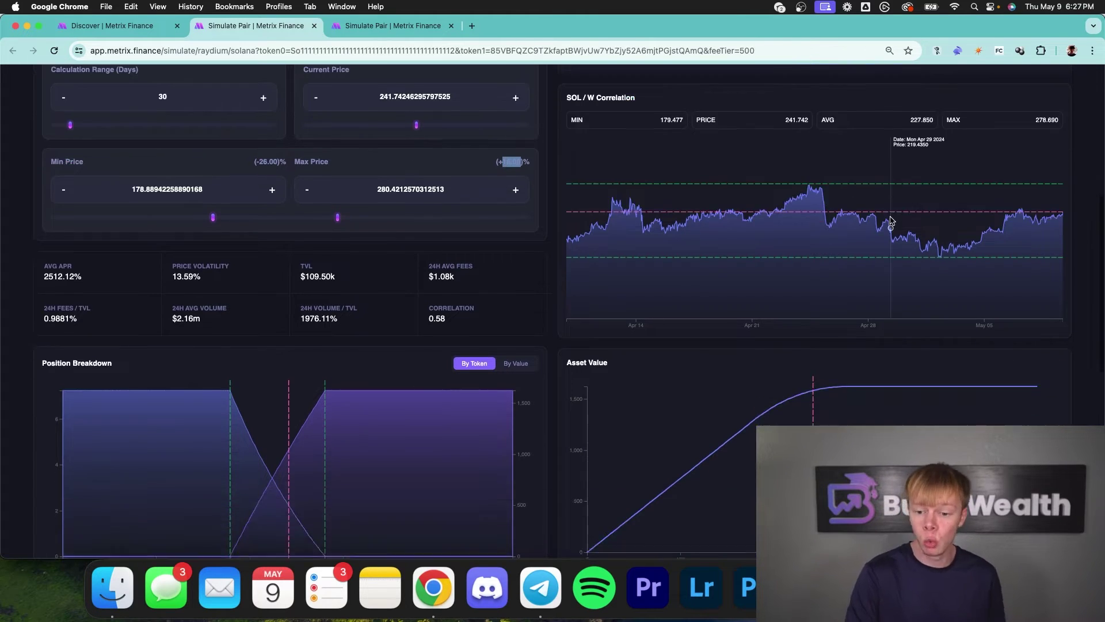
{"action": "left_click", "coordinate": [947, 248]}
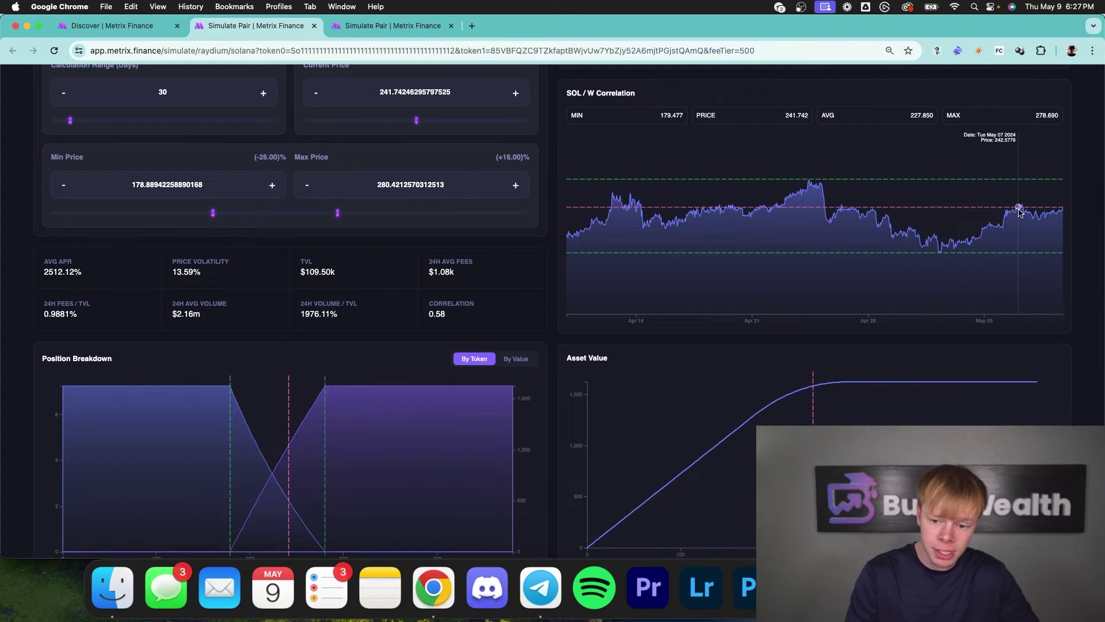
{"action": "scroll", "coordinate": [742, 412], "scroll_direction": "up", "scroll_amount": 6}
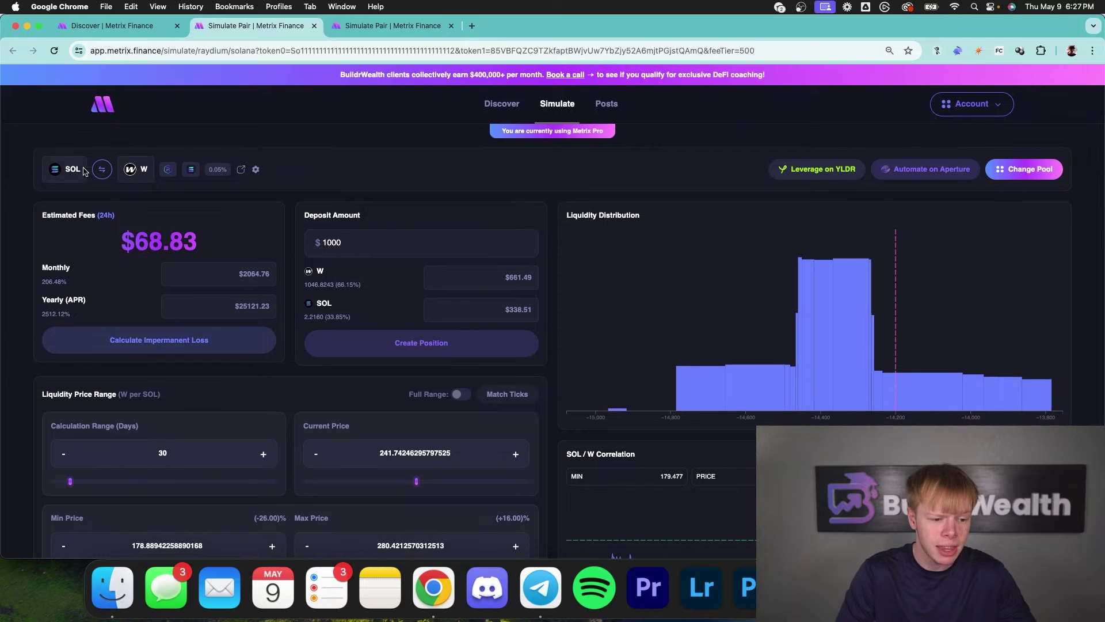
{"action": "scroll", "coordinate": [773, 221], "scroll_direction": "down", "scroll_amount": 6}
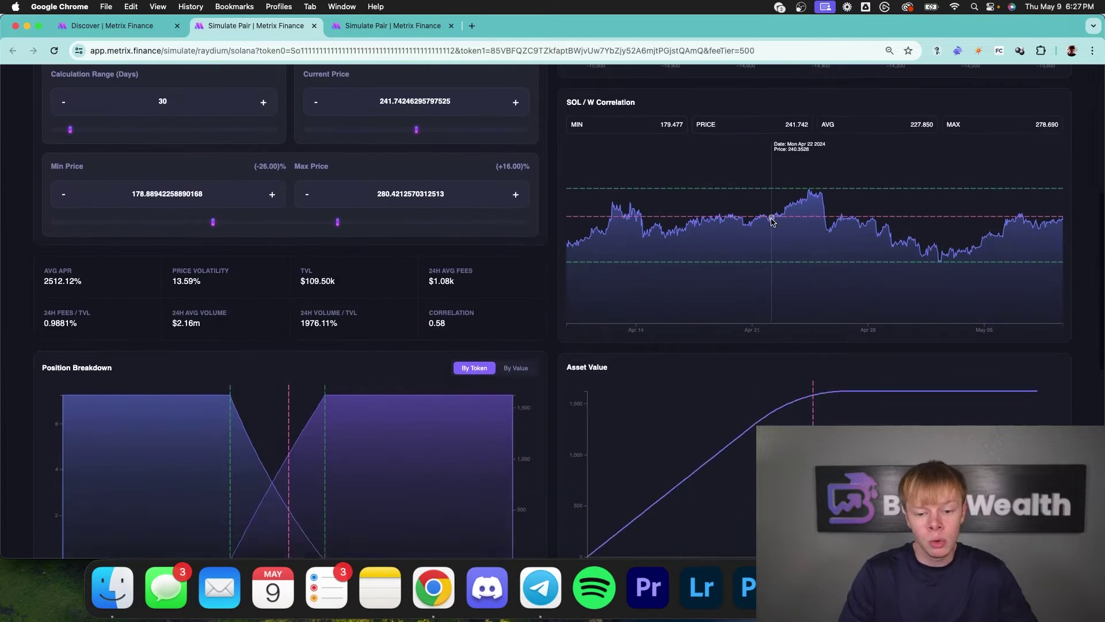
{"action": "scroll", "coordinate": [771, 220], "scroll_direction": "up", "scroll_amount": 3}
{"action": "scroll", "coordinate": [772, 217], "scroll_direction": "down", "scroll_amount": 5}
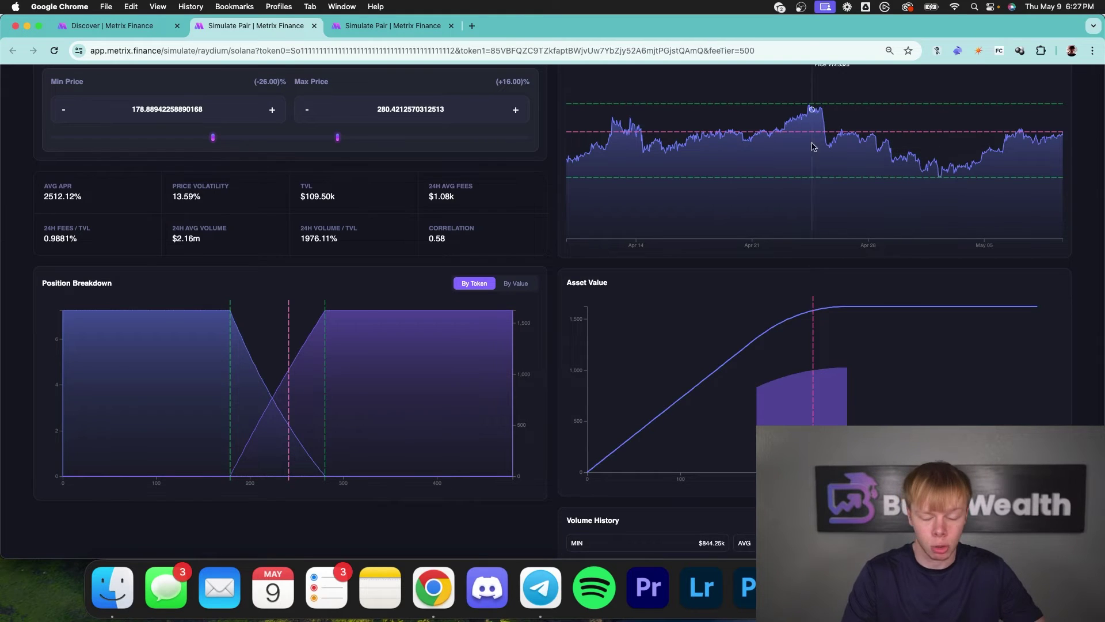
{"action": "scroll", "coordinate": [812, 147], "scroll_direction": "up", "scroll_amount": 10}
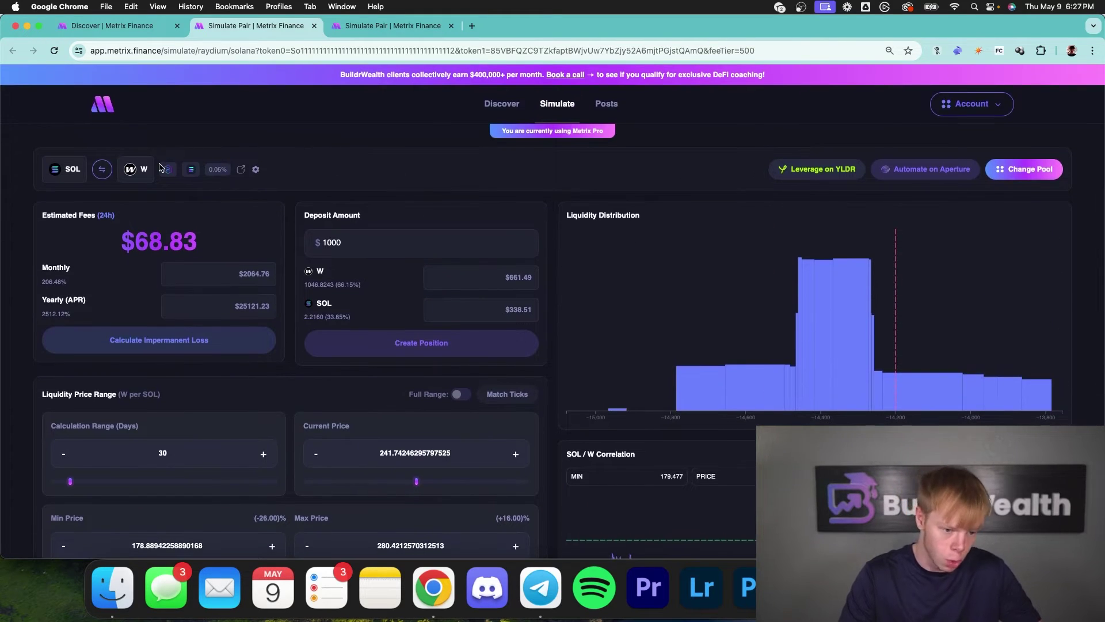
{"action": "scroll", "coordinate": [748, 173], "scroll_direction": "down", "scroll_amount": 7}
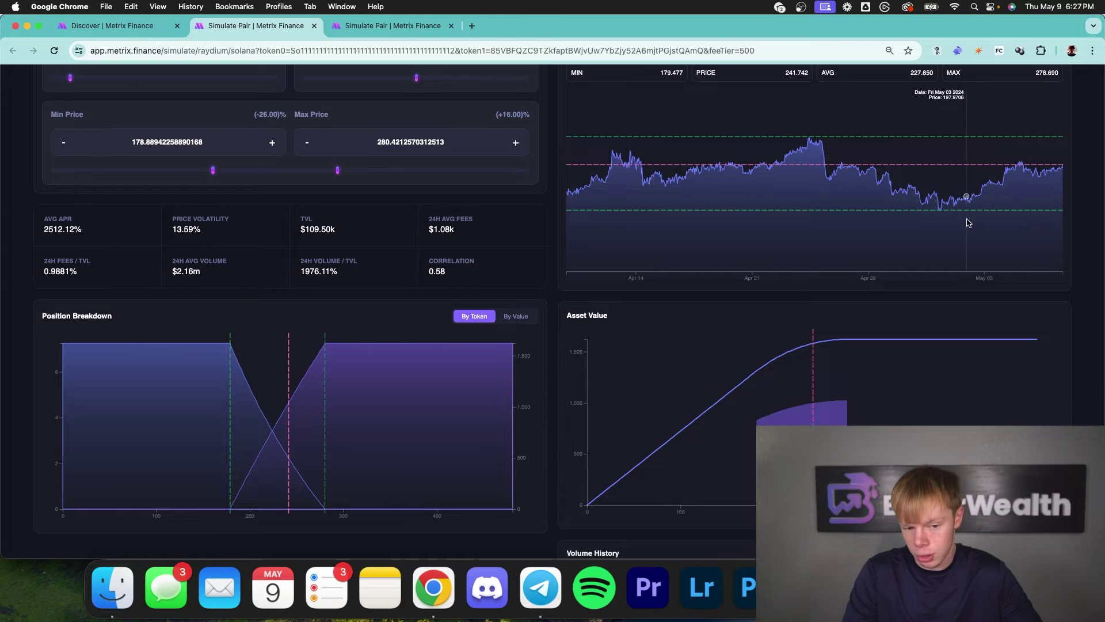
{"action": "scroll", "coordinate": [969, 222], "scroll_direction": "up", "scroll_amount": 2}
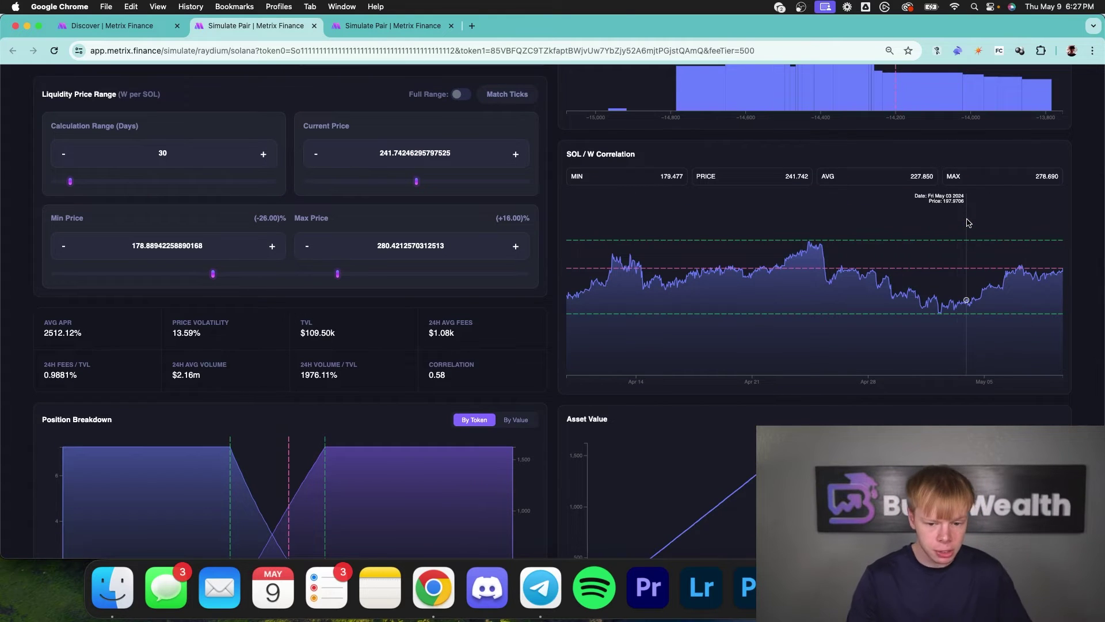
- Set the SOL/W position's max price to 300 and compare it with the current price and the correlation chart
{"action": "left_click_drag", "start_coordinate": [338, 275], "coordinate": [352, 274]}
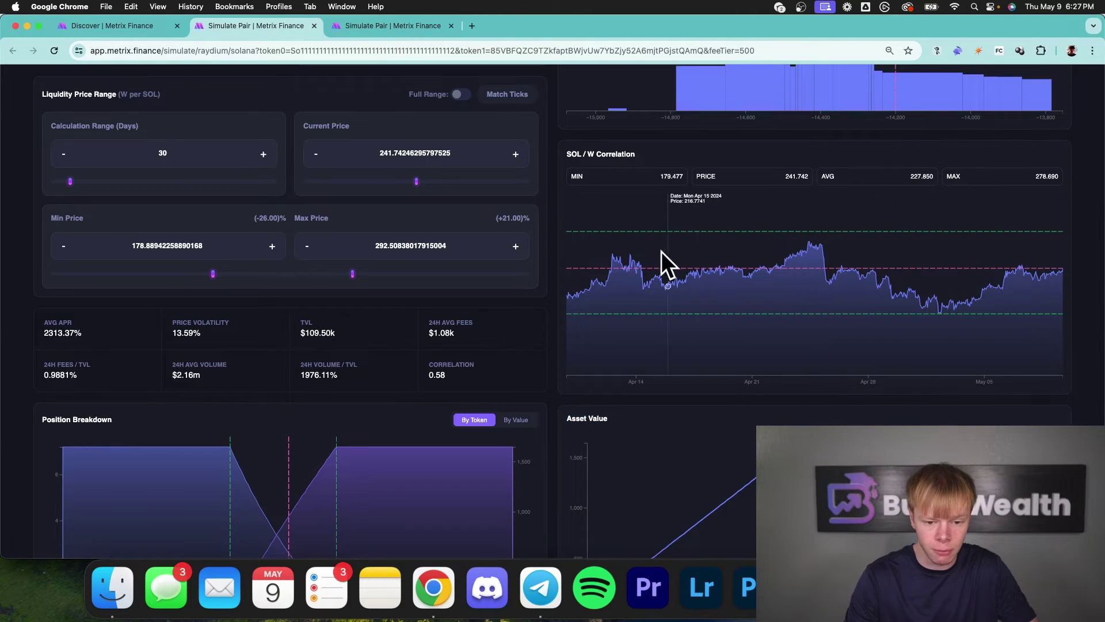
{"action": "double_click", "coordinate": [636, 256]}
{"action": "left_click", "coordinate": [482, 243]}
{"action": "key", "text": "super+a"}
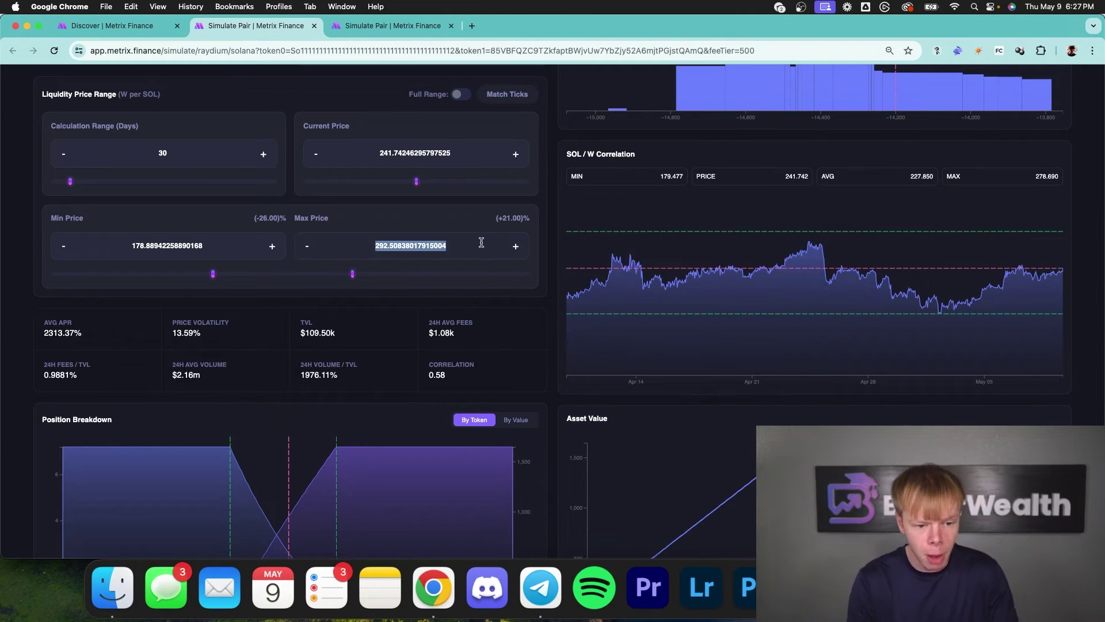
{"action": "type", "text": "300"}
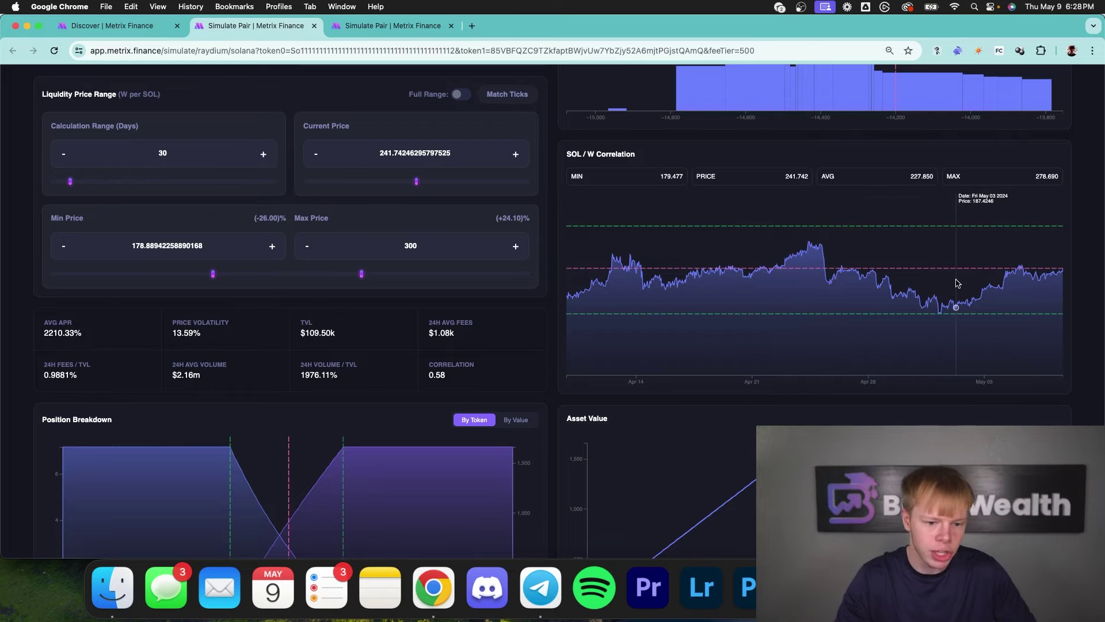
{"action": "left_click", "coordinate": [410, 152]}
{"action": "double_click", "coordinate": [410, 153]}
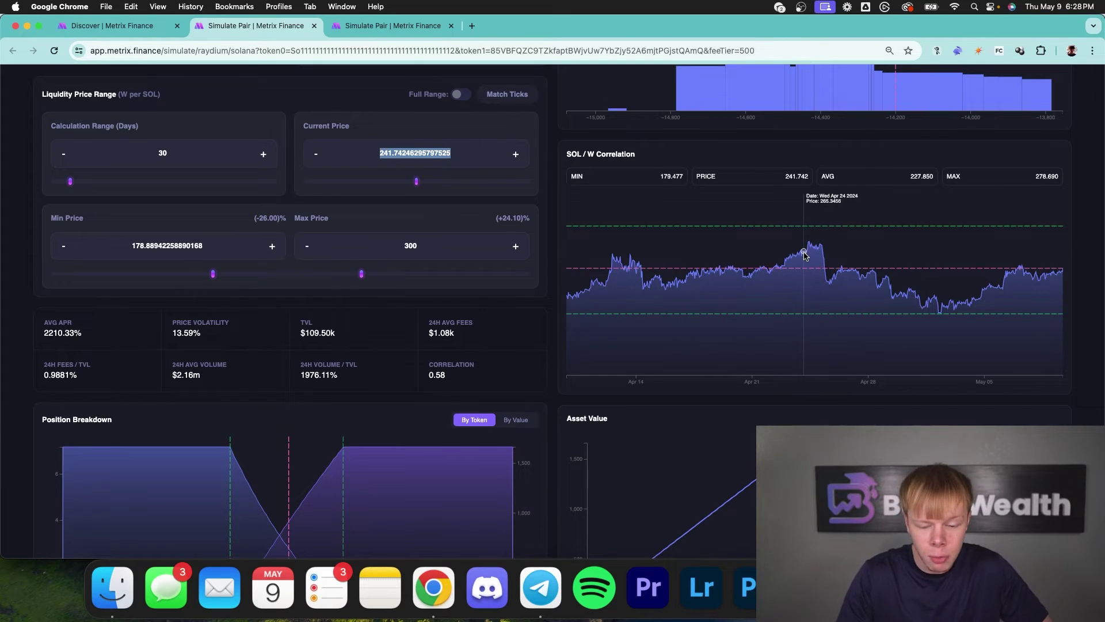
{"action": "left_click", "coordinate": [430, 242]}
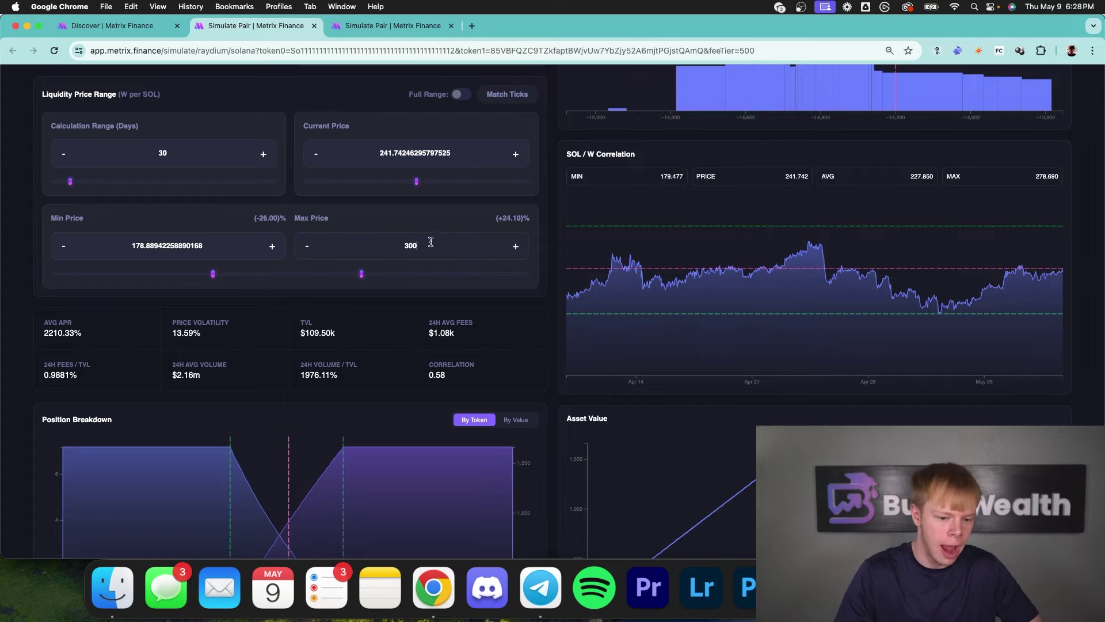
{"action": "left_click_drag", "start_coordinate": [431, 242], "coordinate": [366, 242]}
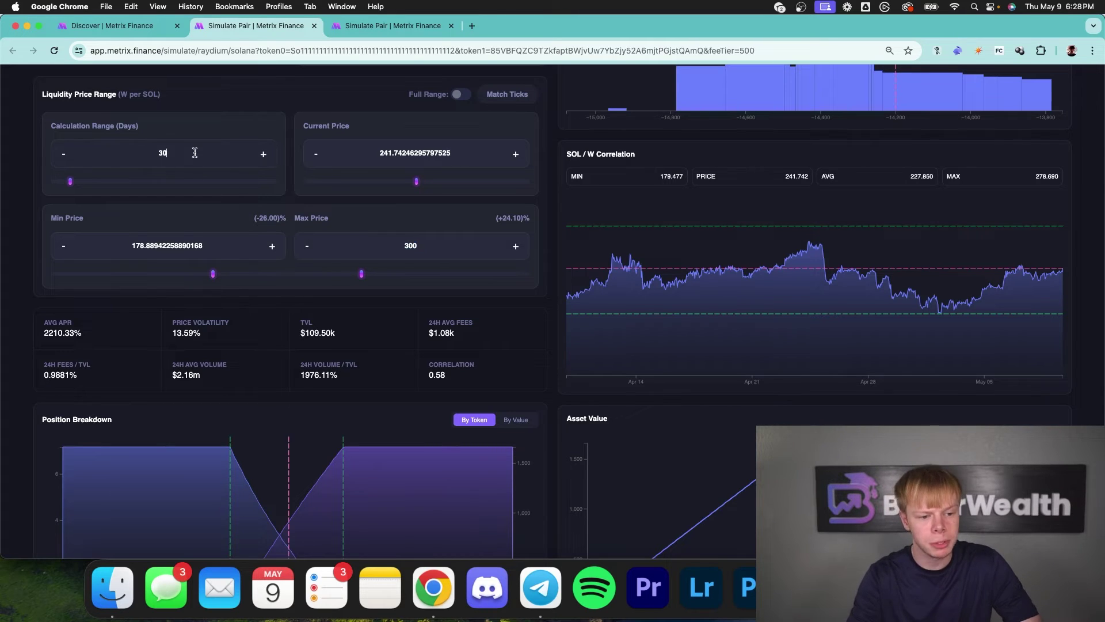
- Try minimum prices of -24% and -19% for the SOL/W position and compare them with the correlation chart
{"action": "left_click_drag", "start_coordinate": [195, 152], "coordinate": [148, 149]}
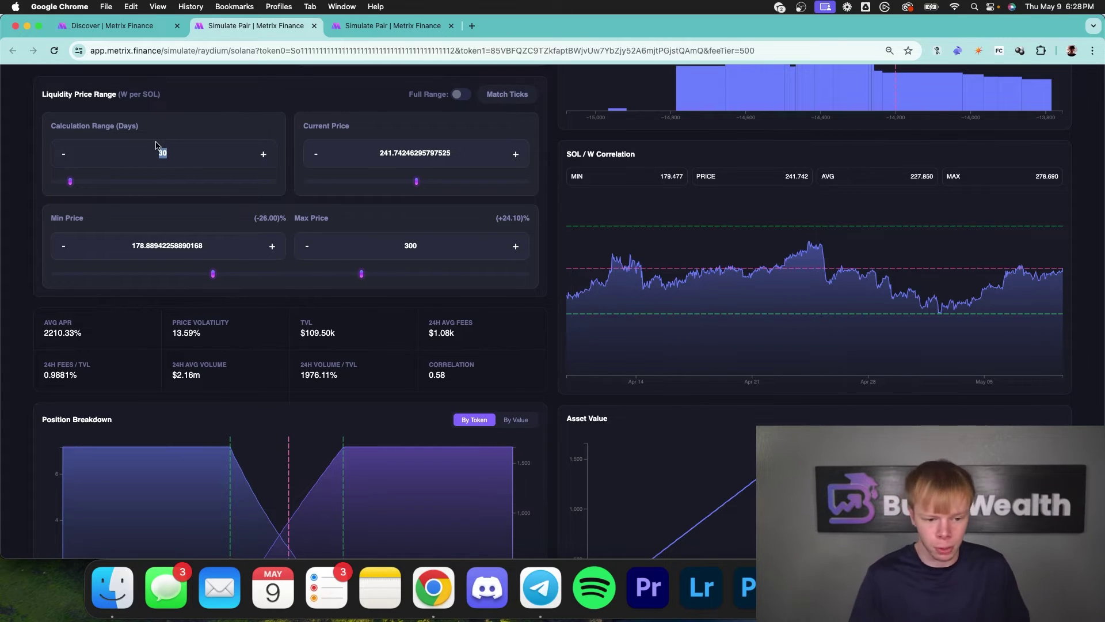
{"action": "left_click_drag", "start_coordinate": [212, 274], "coordinate": [218, 274]}
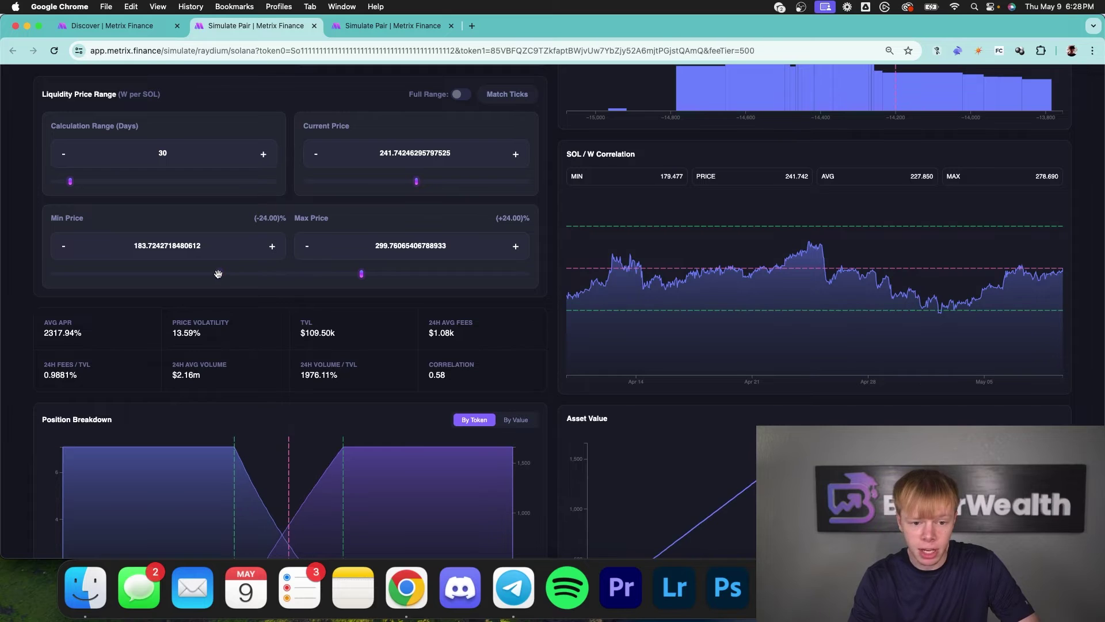
{"action": "scroll", "coordinate": [242, 296], "scroll_direction": "up", "scroll_amount": 5}
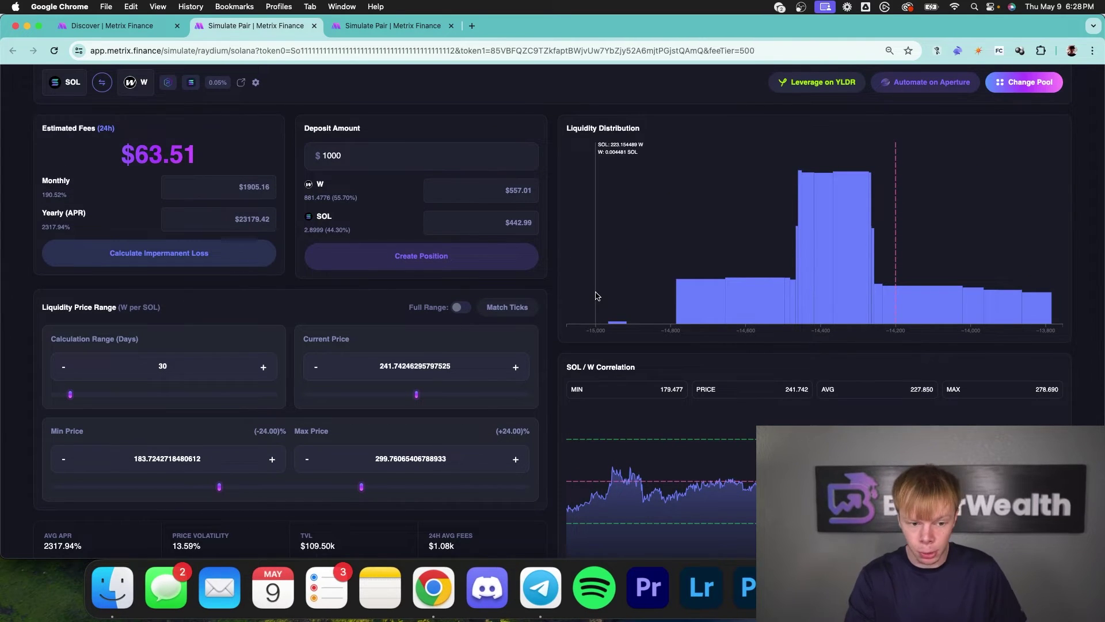
{"action": "scroll", "coordinate": [596, 296], "scroll_direction": "down", "scroll_amount": 1}
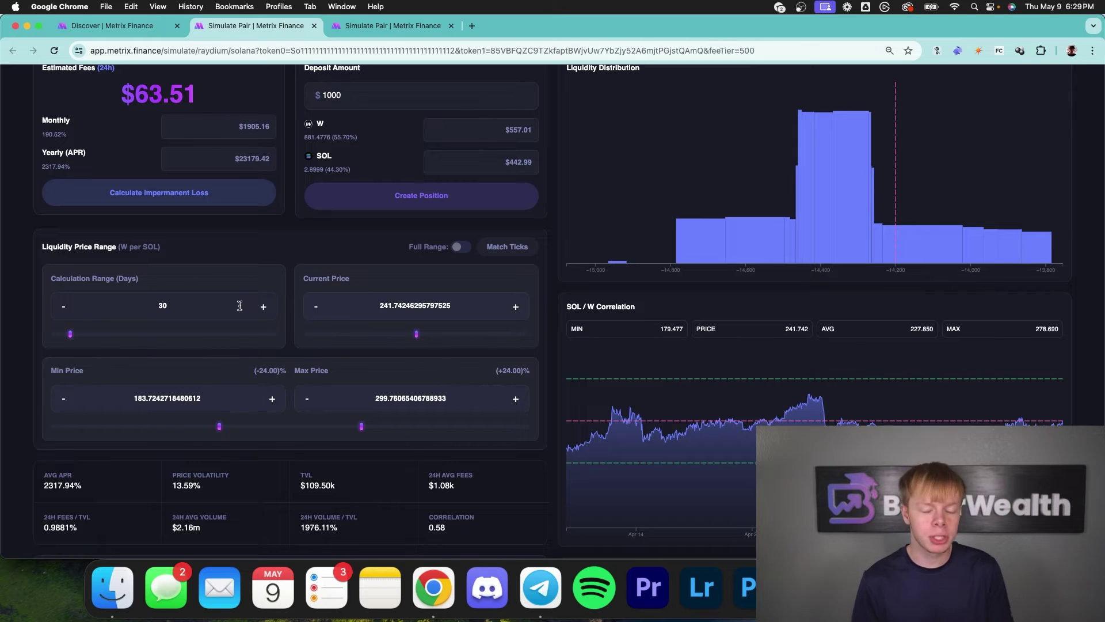
{"action": "scroll", "coordinate": [232, 438], "scroll_direction": "down", "scroll_amount": 1}
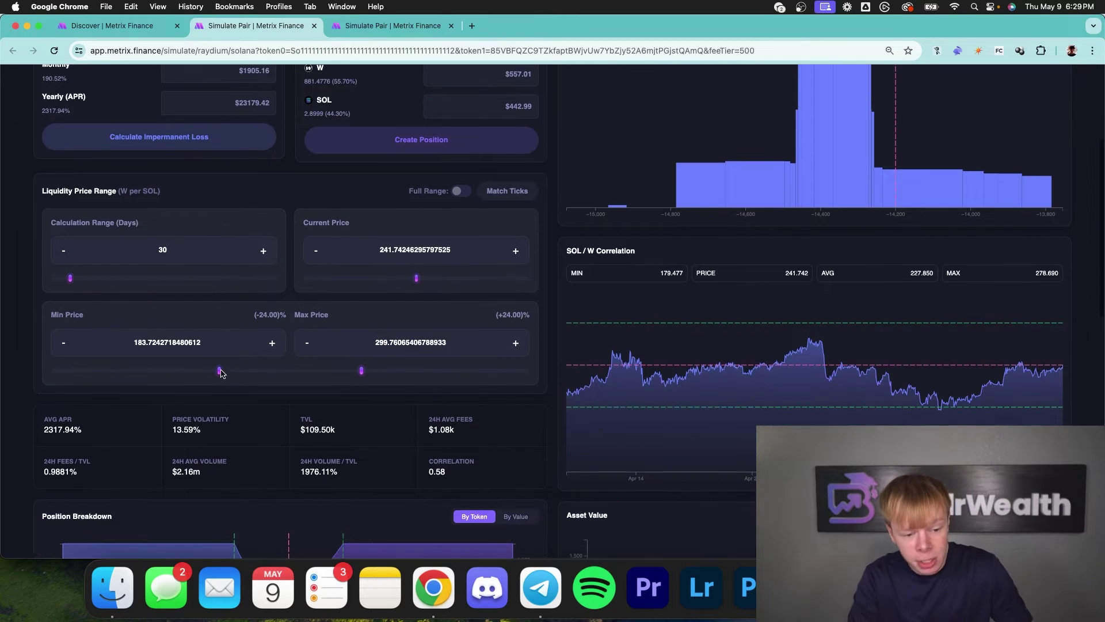
{"action": "left_click_drag", "start_coordinate": [219, 370], "coordinate": [233, 371]}
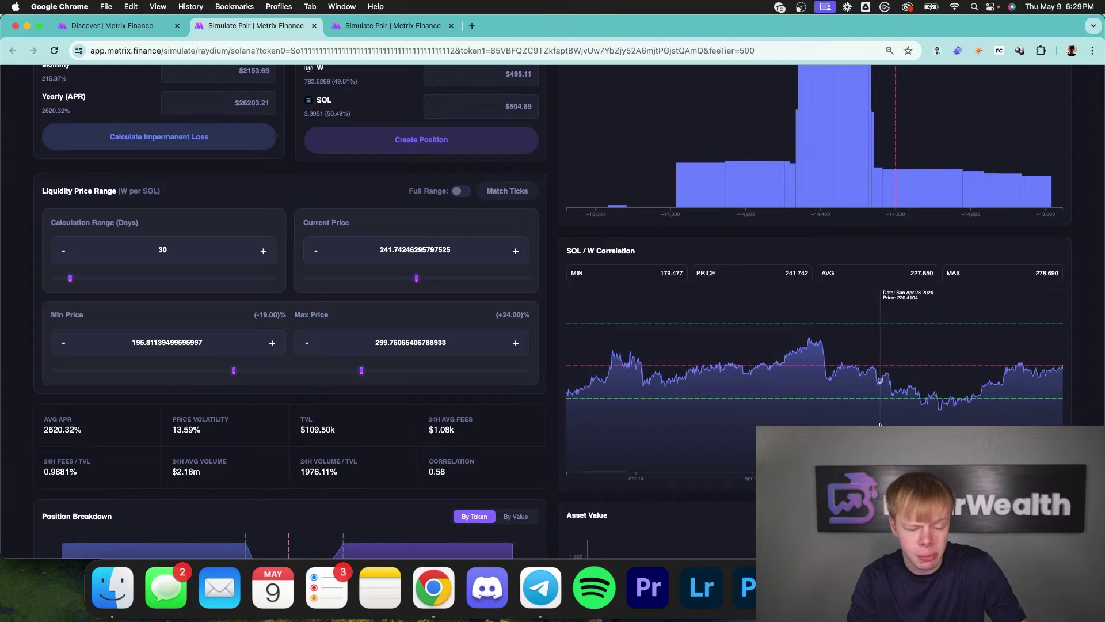
{"action": "scroll", "coordinate": [959, 424], "scroll_direction": "down", "scroll_amount": 1}
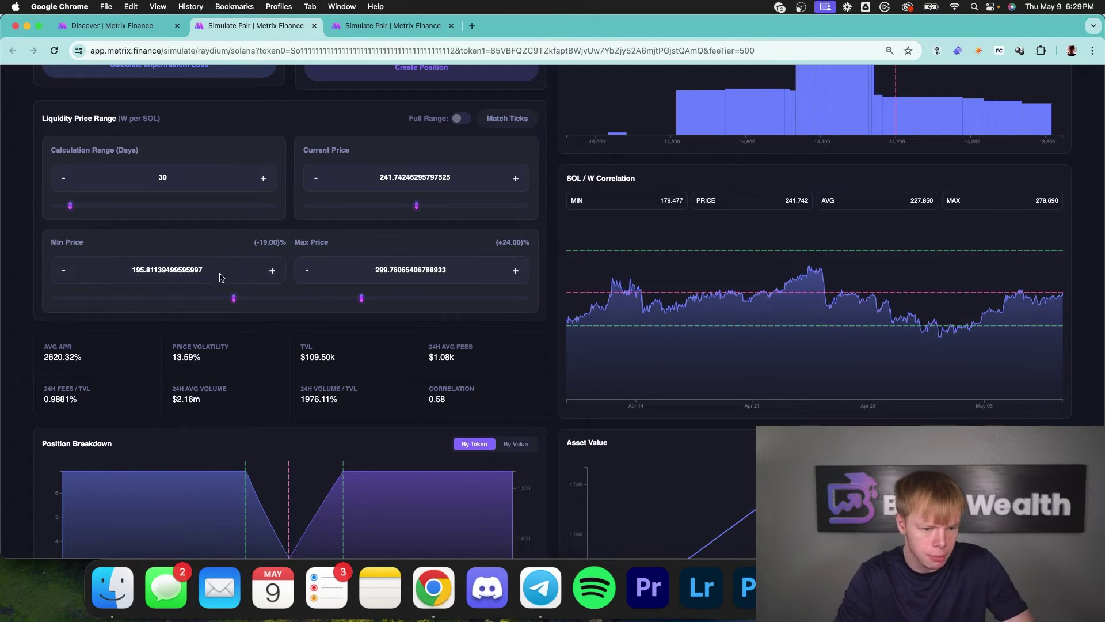
- Set the SOL/W position's minimum price to 185 and maximum price to 300
{"action": "left_click_drag", "start_coordinate": [232, 296], "coordinate": [219, 297]}
{"action": "double_click", "coordinate": [175, 270]}
{"action": "type", "text": "185"}
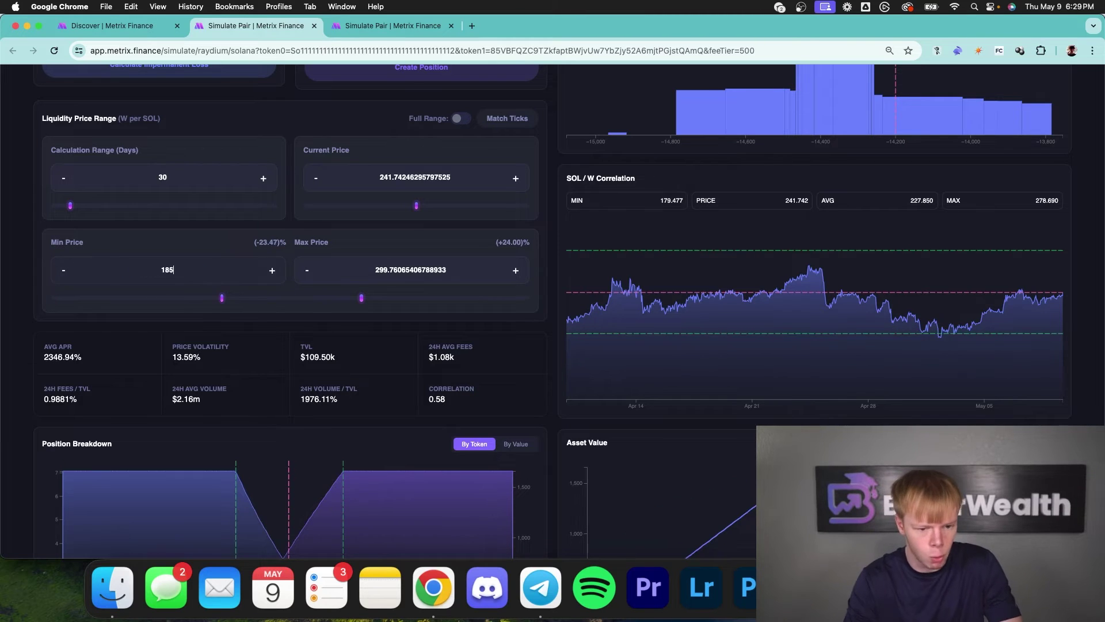
{"action": "double_click", "coordinate": [403, 271]}
{"action": "type", "text": "300"}
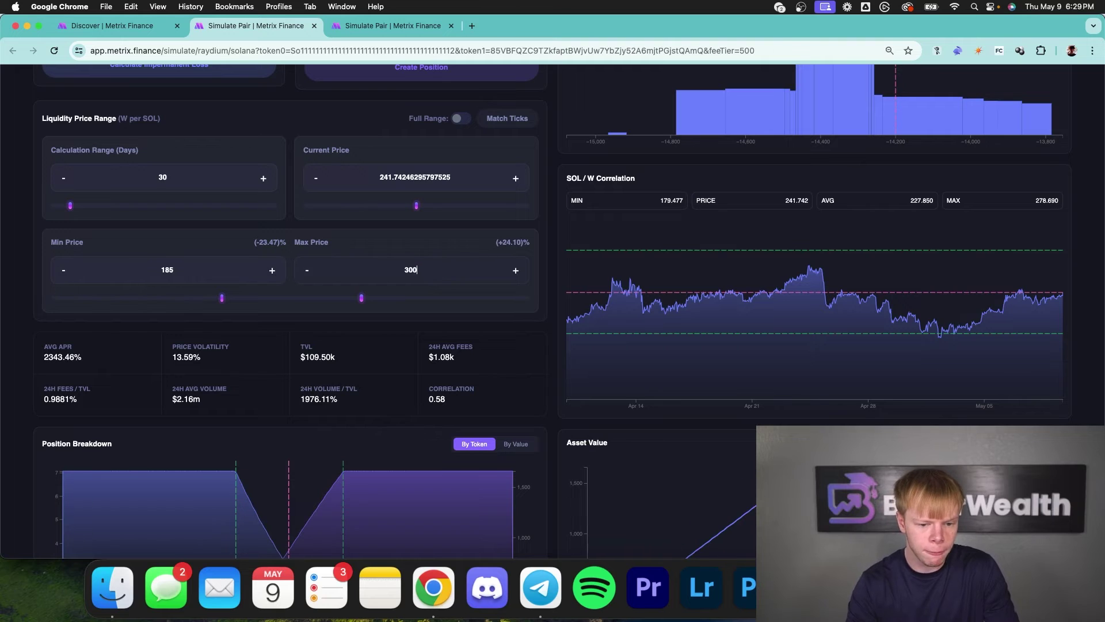
- Examine the W and SOL deposit amounts and percentages for the $1000 position, along with the correlation chart
{"action": "scroll", "coordinate": [755, 167], "scroll_direction": "up", "scroll_amount": 2}
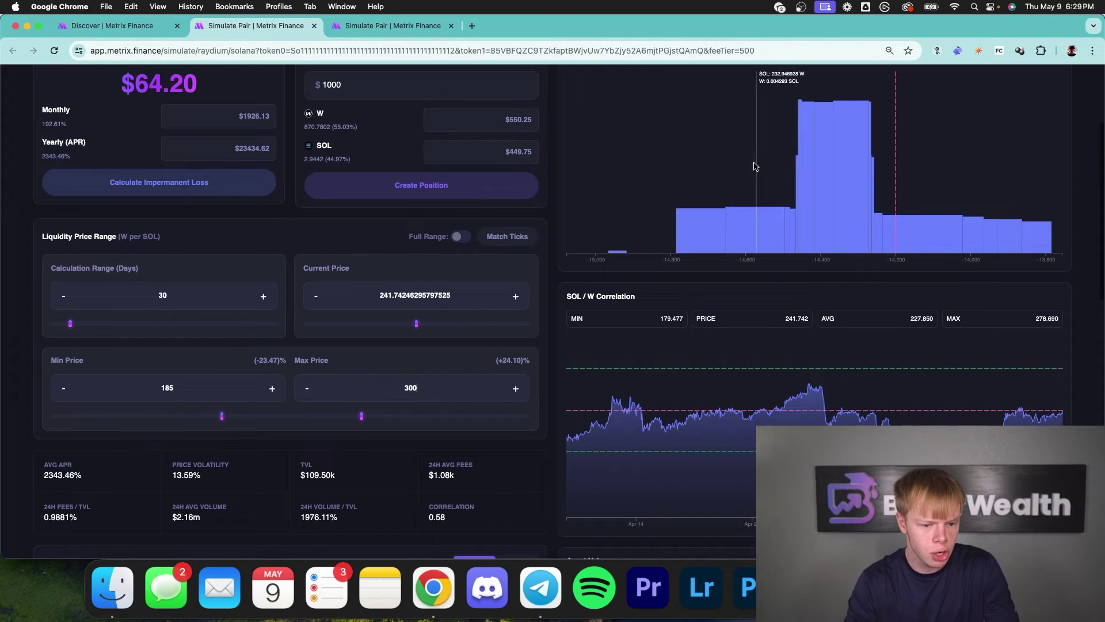
{"action": "double_click", "coordinate": [338, 126]}
{"action": "left_click_drag", "start_coordinate": [351, 160], "coordinate": [304, 160]}
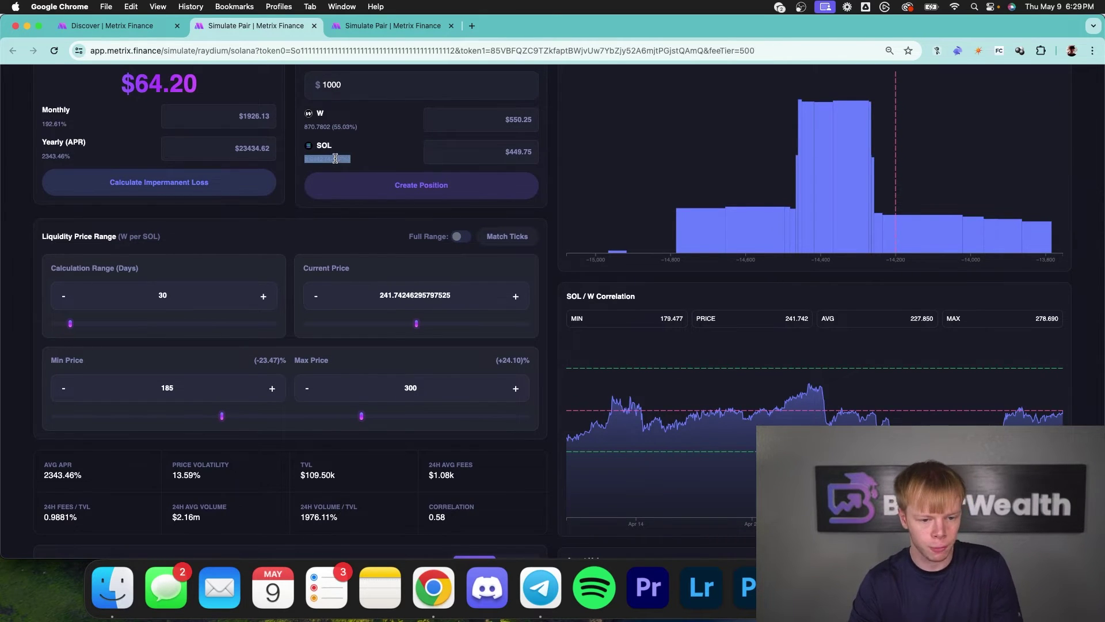
{"action": "scroll", "coordinate": [357, 159], "scroll_direction": "up", "scroll_amount": 1}
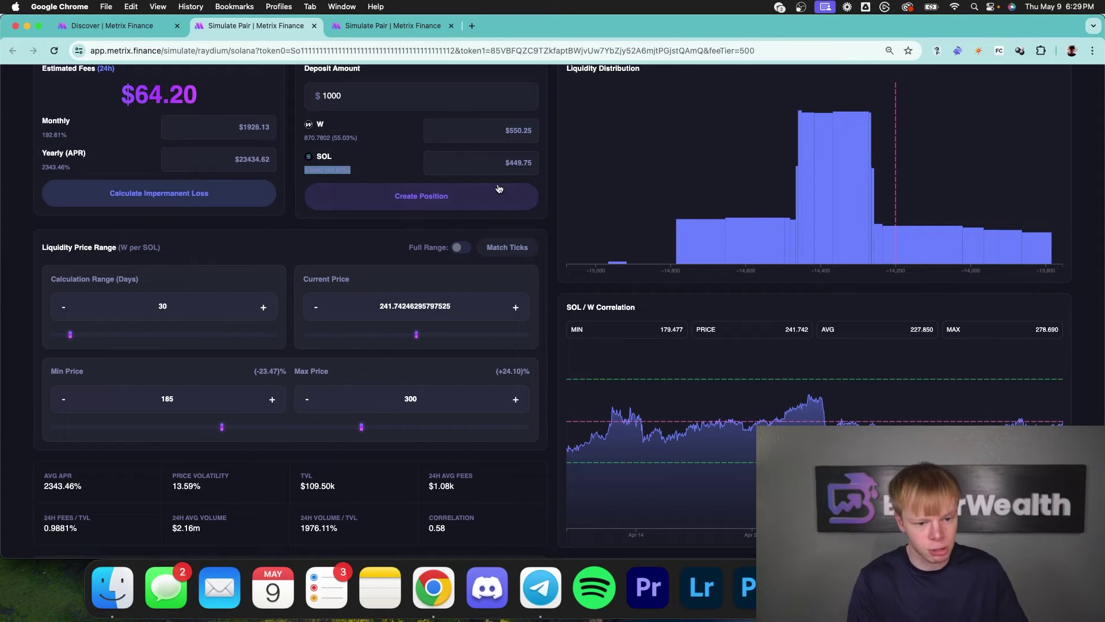
{"action": "left_click", "coordinate": [363, 150]}
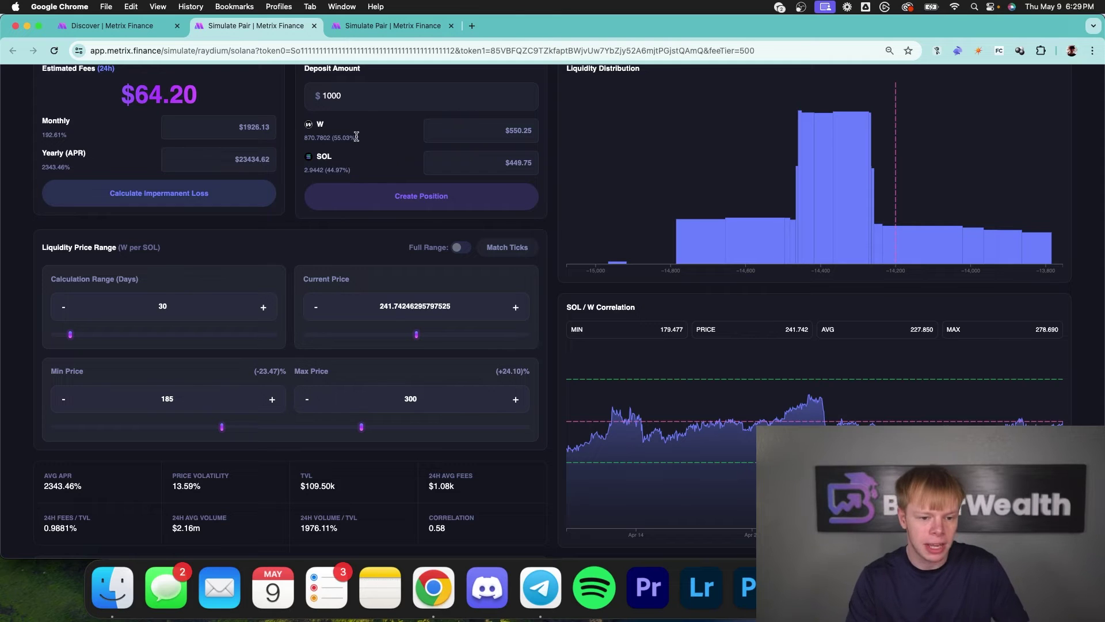
{"action": "left_click", "coordinate": [390, 156]}
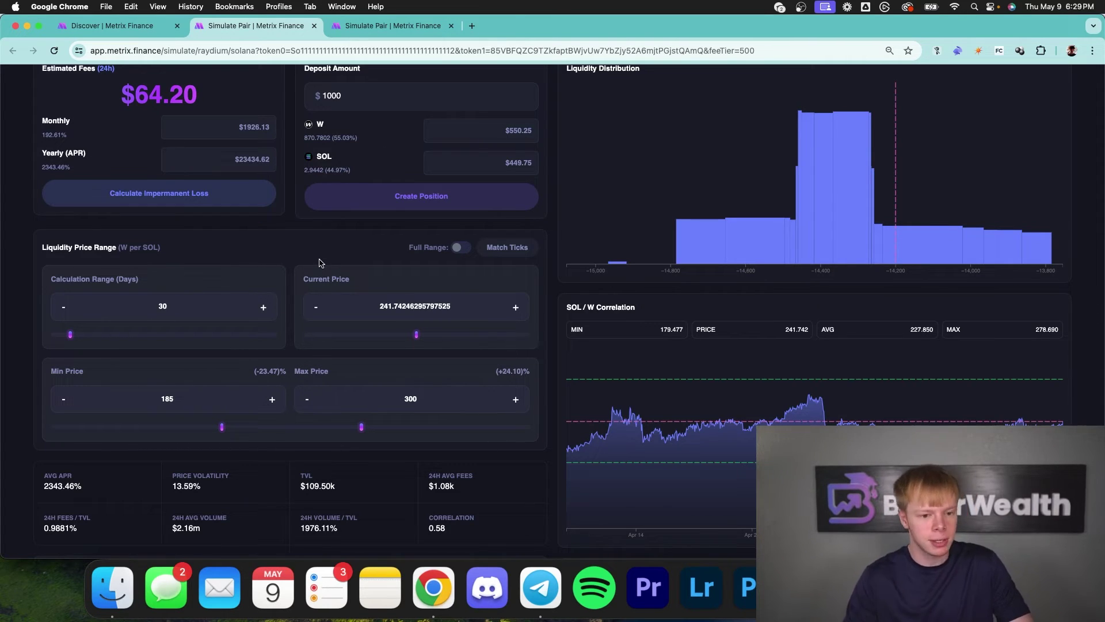
{"action": "scroll", "coordinate": [901, 285], "scroll_direction": "down", "scroll_amount": 3}
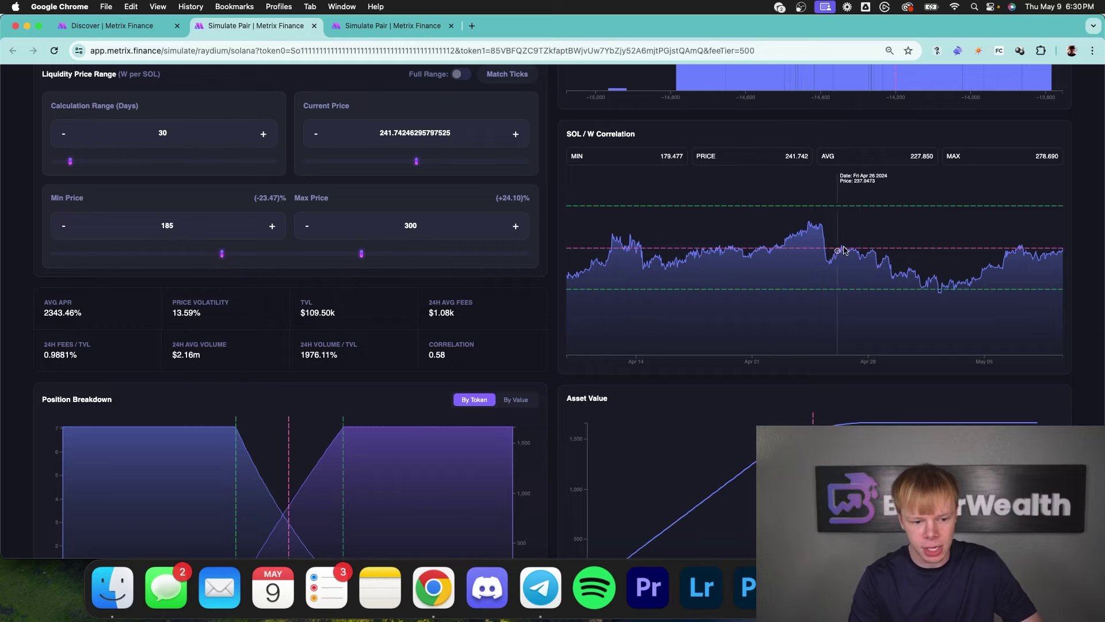
- Lower the simulated current price to about 236.91 and check the estimated fees and the pool's volume history
{"action": "scroll", "coordinate": [950, 336], "scroll_direction": "up", "scroll_amount": 2}
{"action": "scroll", "coordinate": [944, 344], "scroll_direction": "up", "scroll_amount": 4}
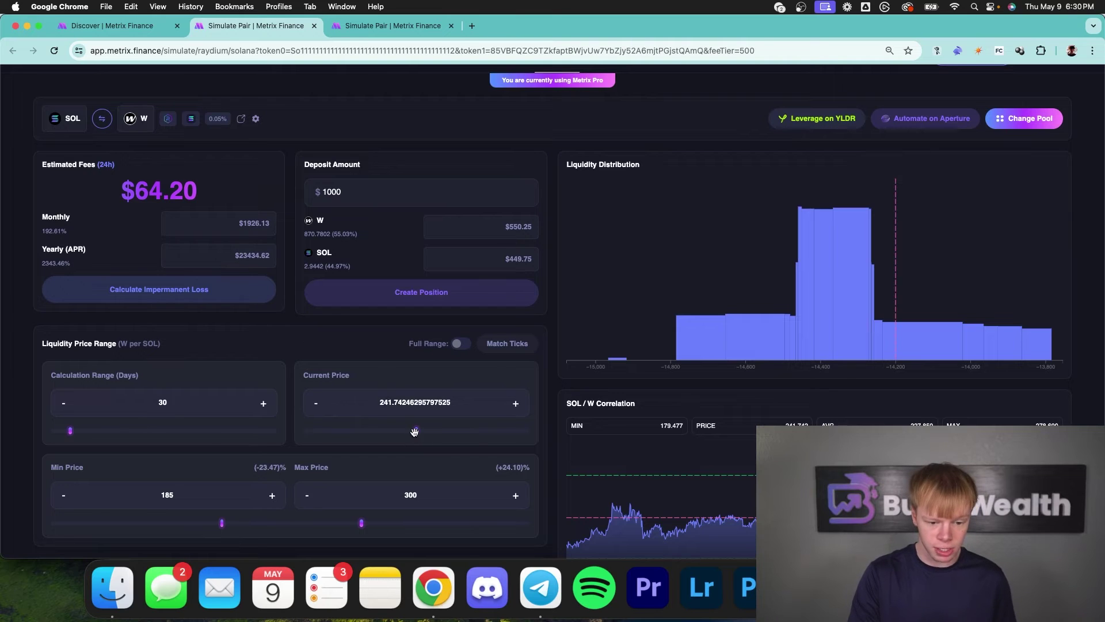
{"action": "left_click_drag", "start_coordinate": [415, 432], "coordinate": [412, 432]}
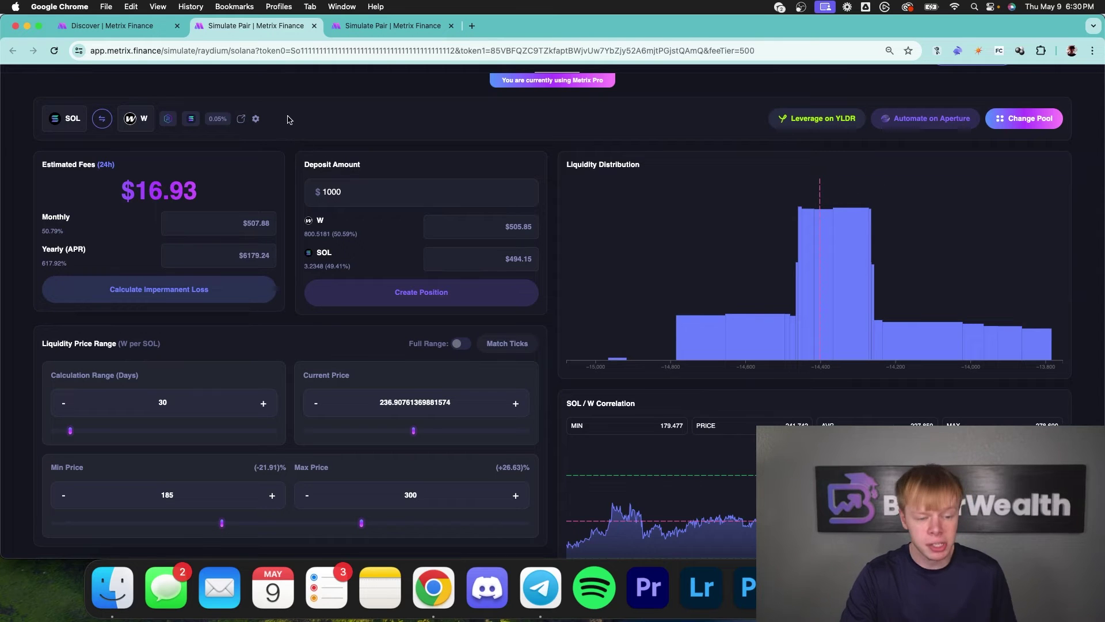
{"action": "scroll", "coordinate": [395, 116], "scroll_direction": "down", "scroll_amount": 10}
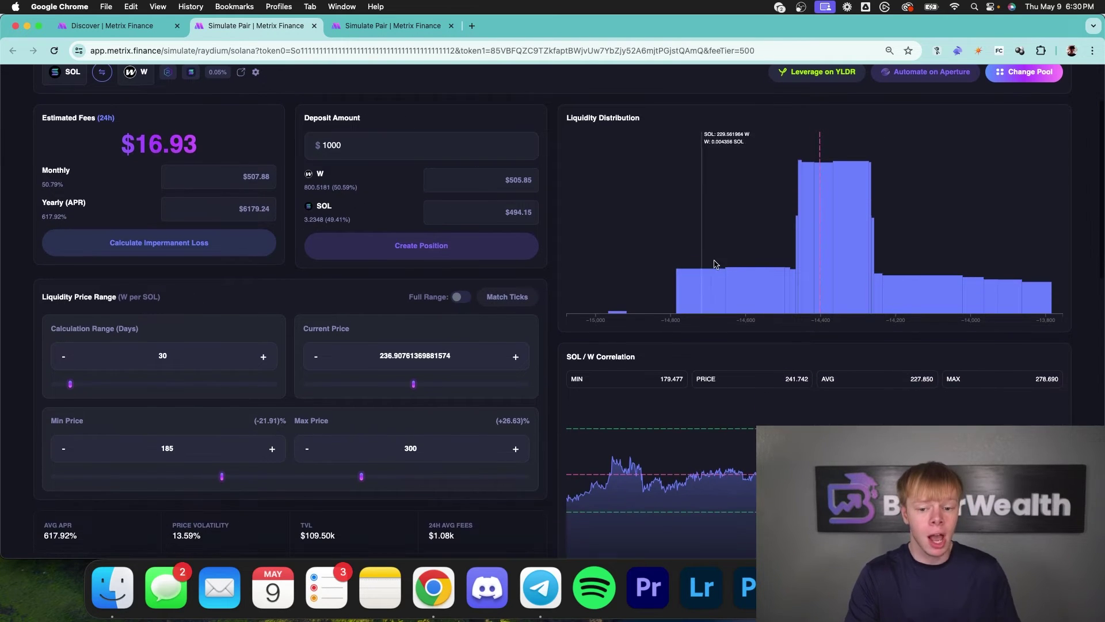
{"action": "scroll", "coordinate": [716, 265], "scroll_direction": "down", "scroll_amount": 5}
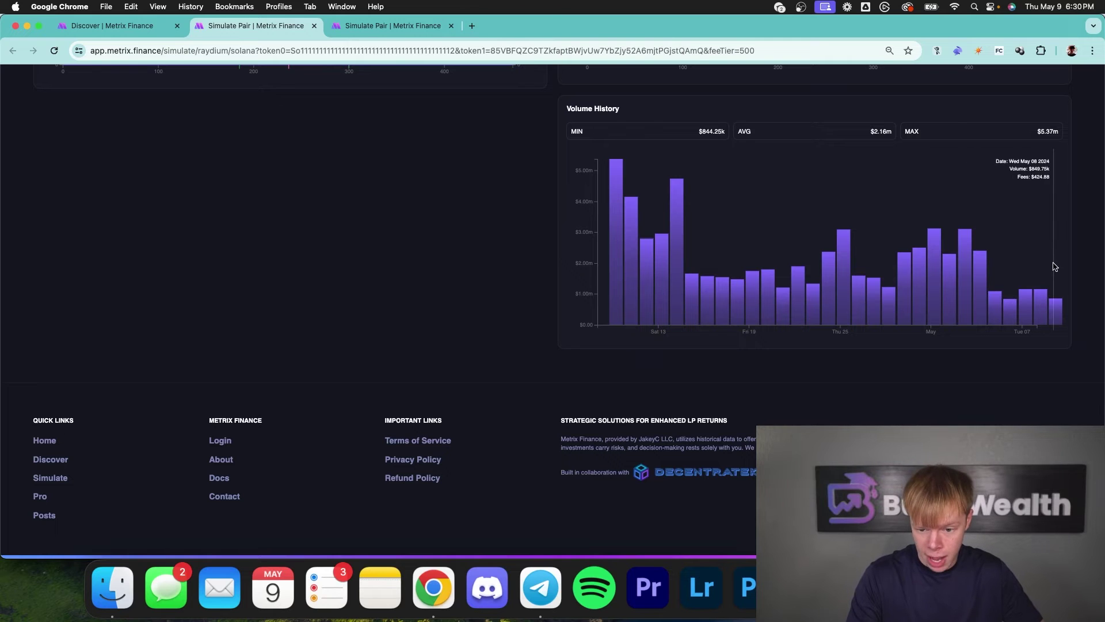
{"action": "scroll", "coordinate": [215, 140], "scroll_direction": "up", "scroll_amount": 10}
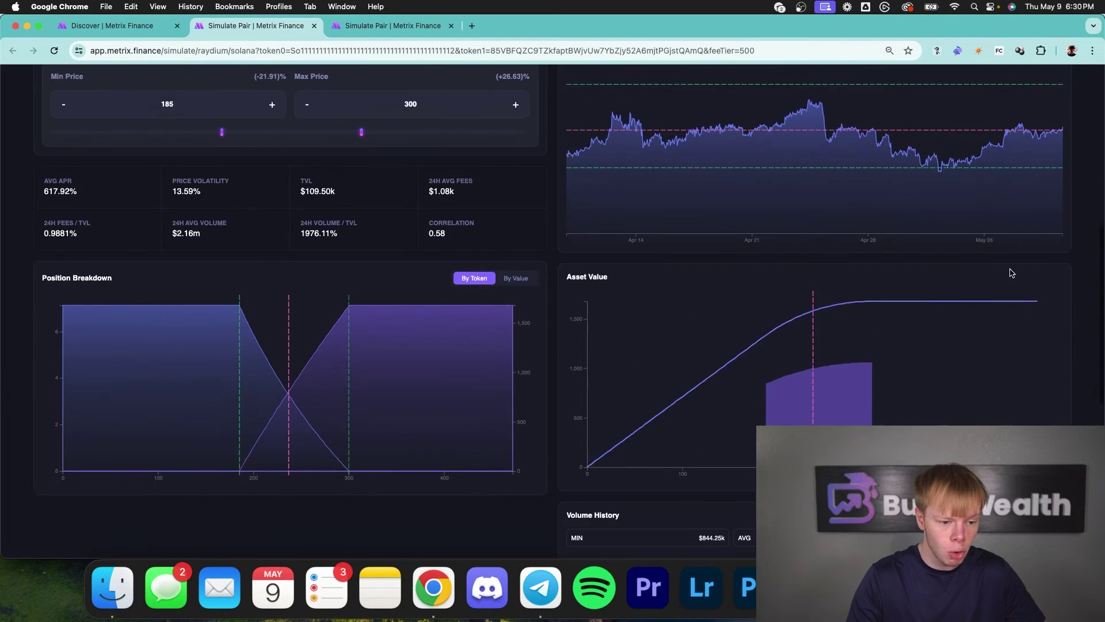
- Try a calculation range of 4 days and review the fee estimates and correlation chart
{"action": "left_click_drag", "start_coordinate": [204, 128], "coordinate": [136, 128]}
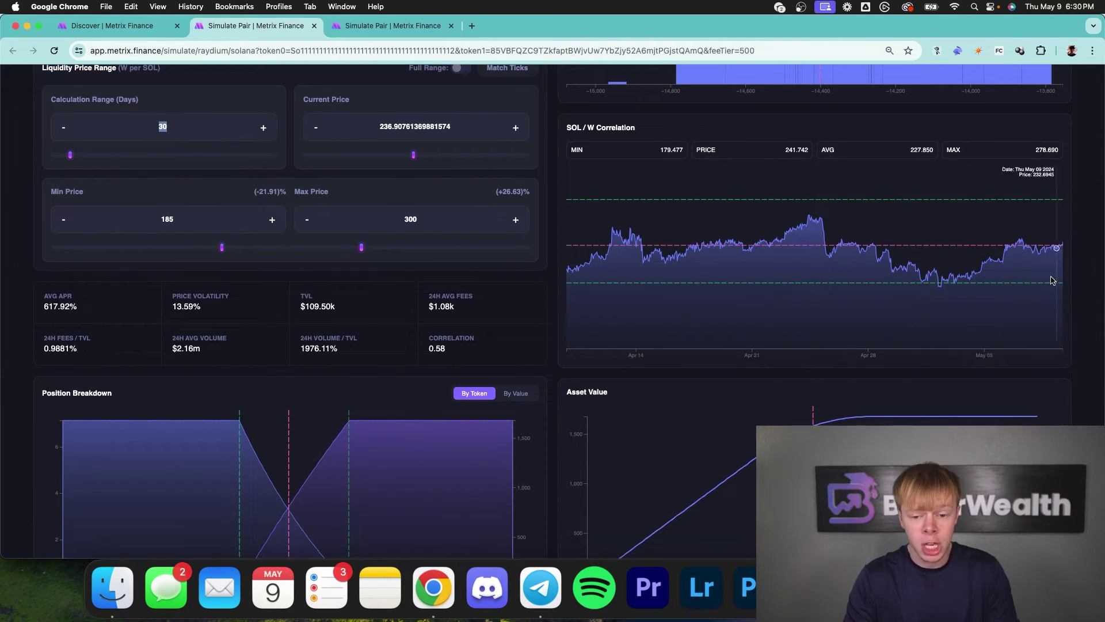
{"action": "scroll", "coordinate": [983, 286], "scroll_direction": "up", "scroll_amount": 5}
{"action": "type", "text": "4"}
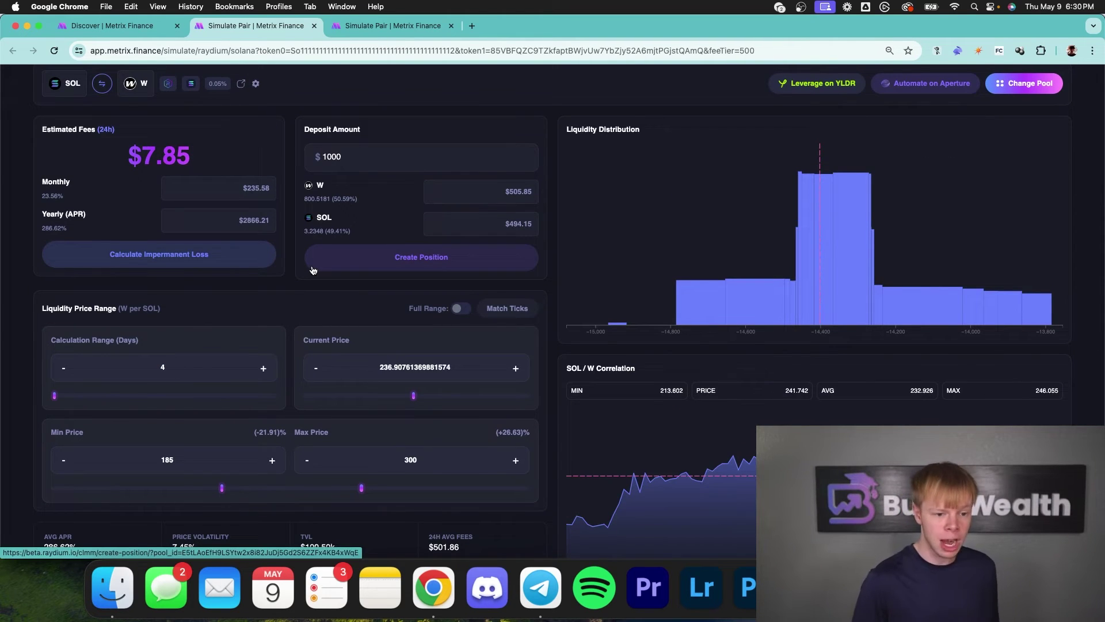
{"action": "scroll", "coordinate": [582, 121], "scroll_direction": "down", "scroll_amount": 5}
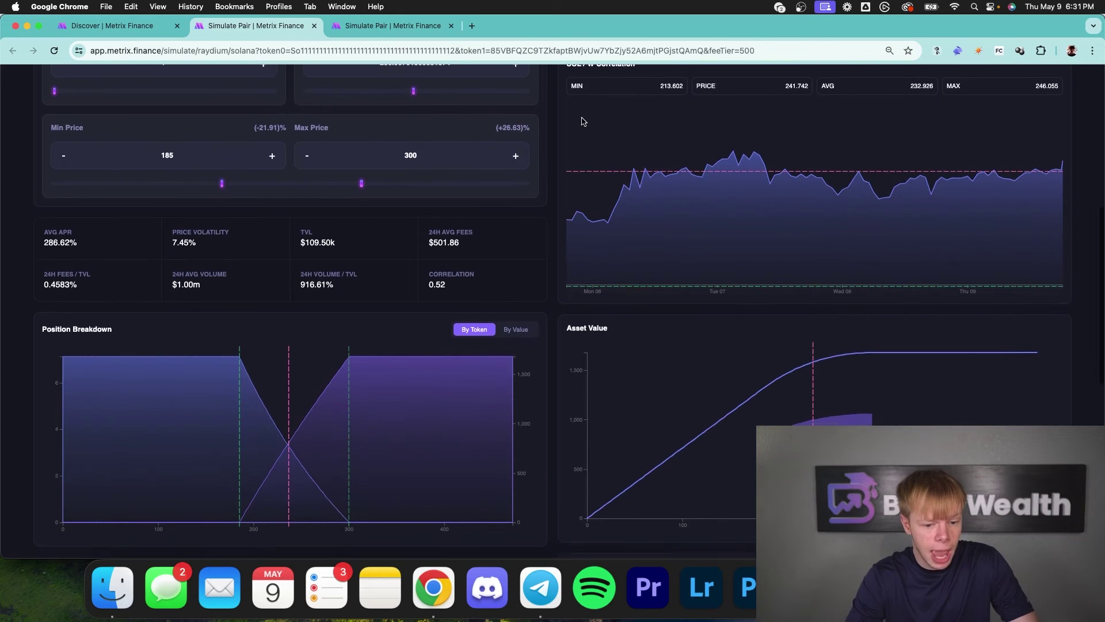
{"action": "scroll", "coordinate": [584, 124], "scroll_direction": "up", "scroll_amount": 6}
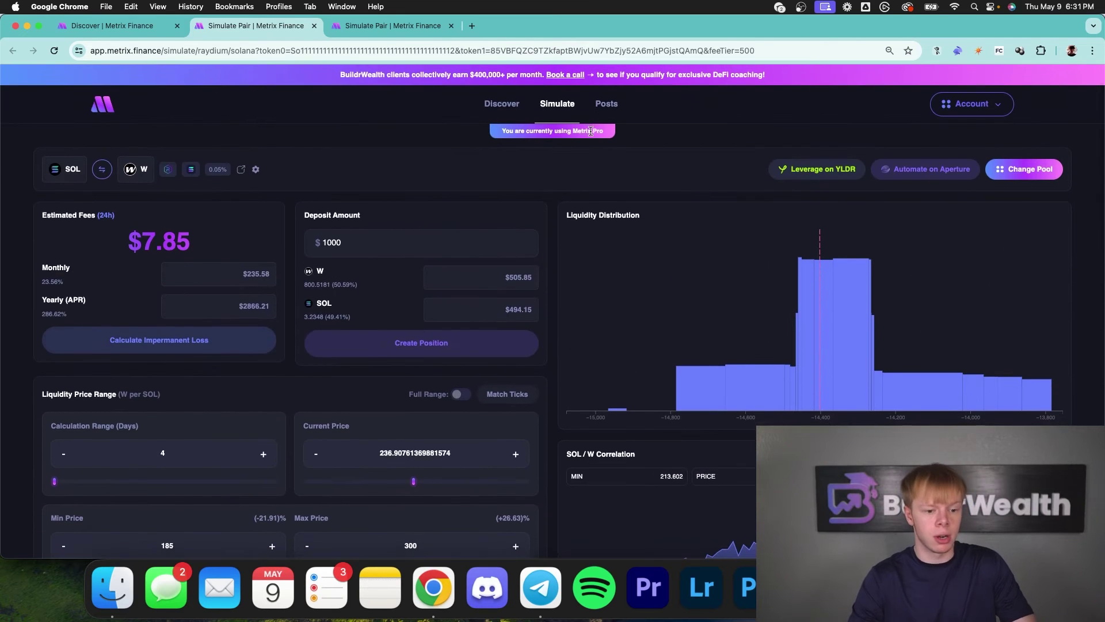
- Set the calculation range back to 30 days and check the pair's correlation figure
{"action": "left_click_drag", "start_coordinate": [183, 455], "coordinate": [118, 455]}
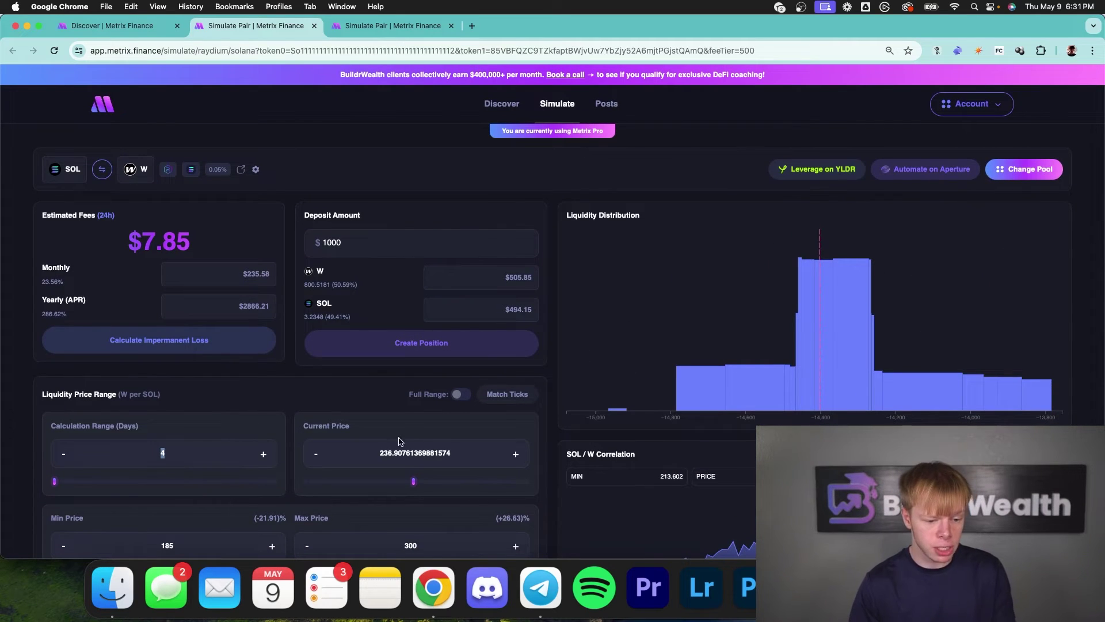
{"action": "type", "text": "30"}
{"action": "scroll", "coordinate": [535, 397], "scroll_direction": "down", "scroll_amount": 5}
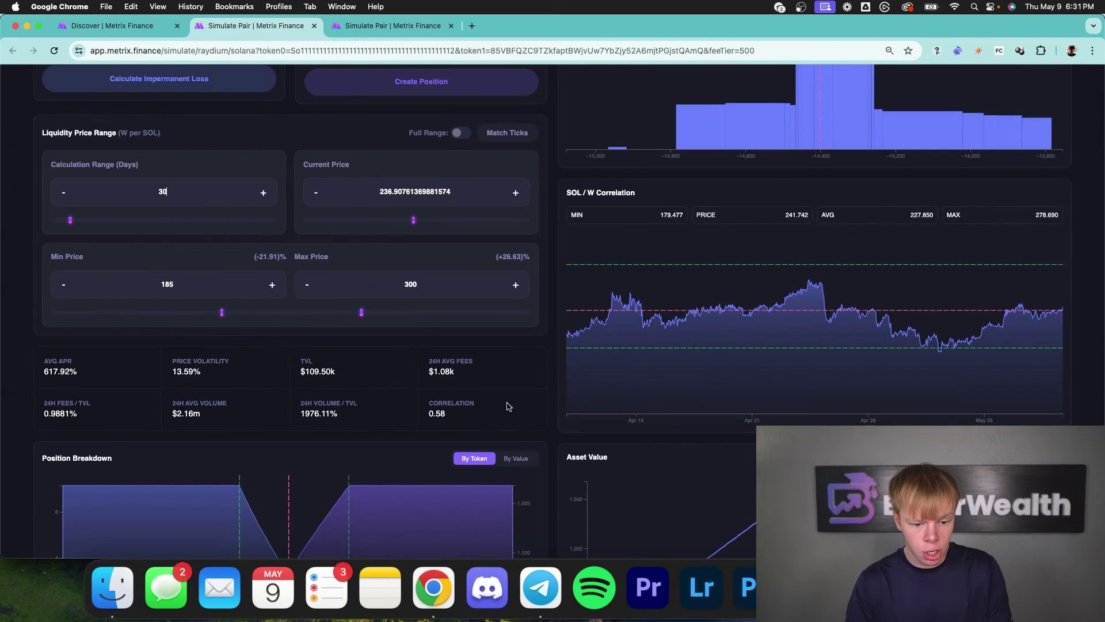
{"action": "scroll", "coordinate": [452, 405], "scroll_direction": "down", "scroll_amount": 2}
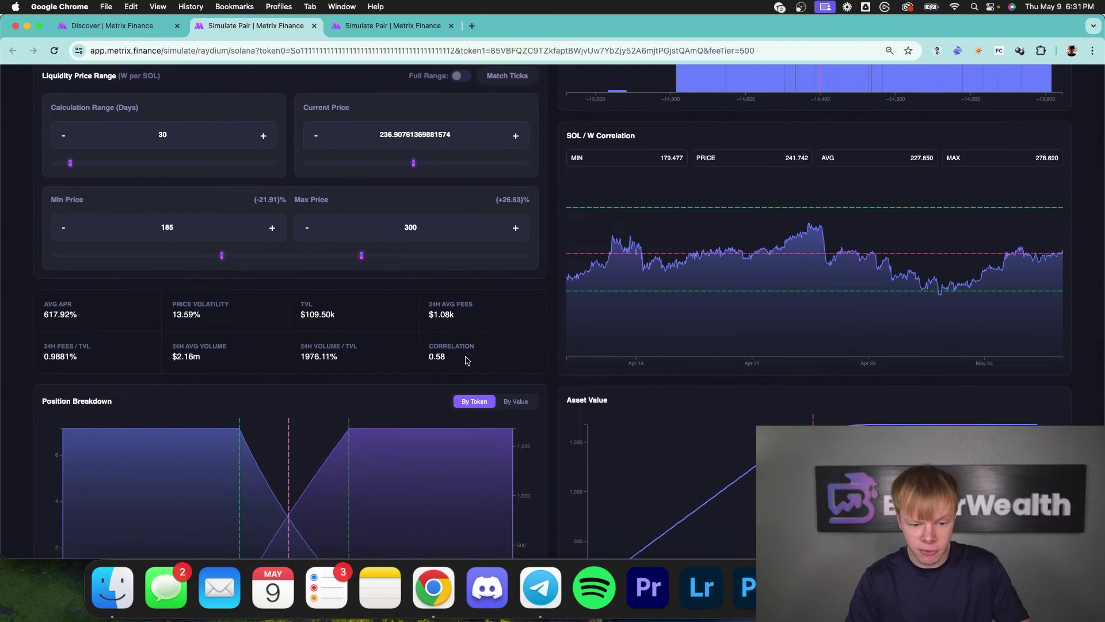
{"action": "left_click_drag", "start_coordinate": [448, 361], "coordinate": [430, 361]}
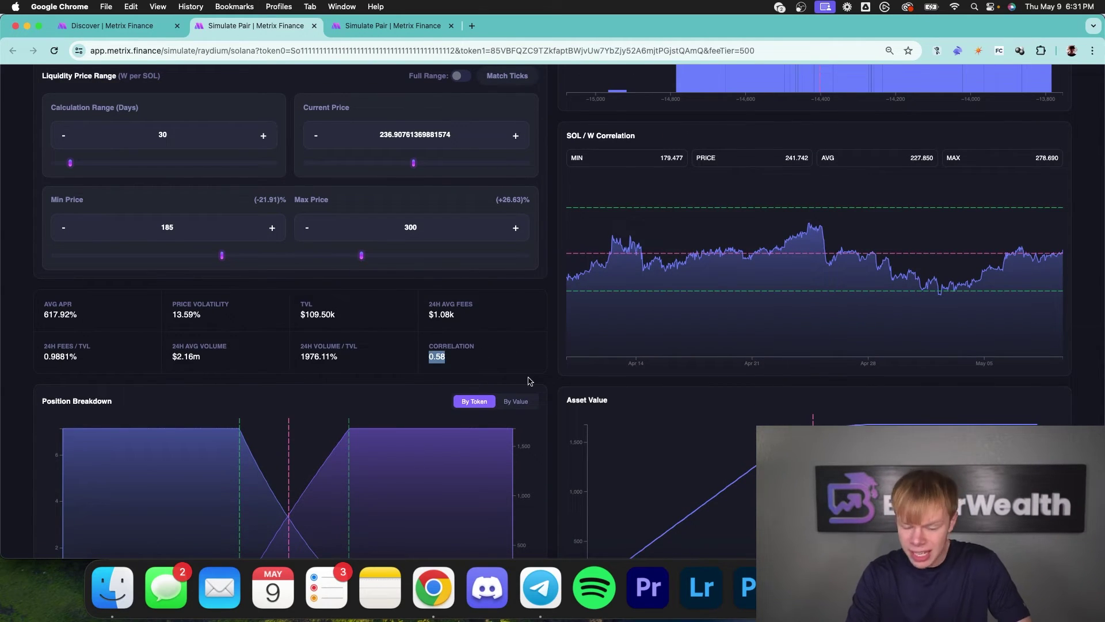
- Widen the price range to a maximum of 310 and a minimum of 175, and check the SOL deposit and correlation
{"action": "scroll", "coordinate": [737, 407], "scroll_direction": "up", "scroll_amount": 2}
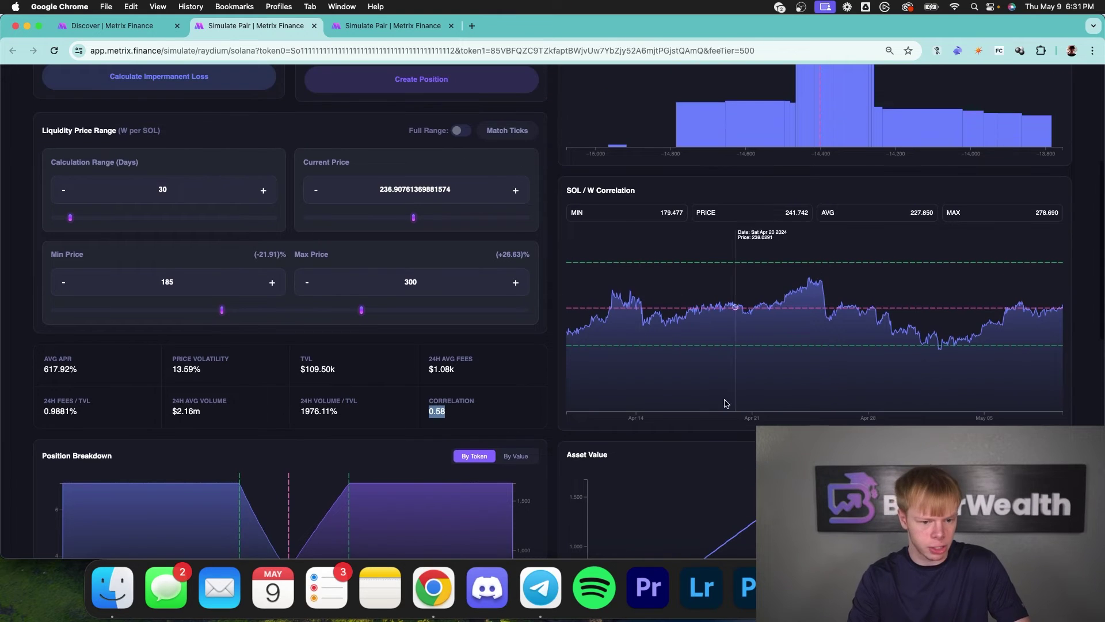
{"action": "left_click_drag", "start_coordinate": [359, 310], "coordinate": [372, 310]}
{"action": "left_click", "coordinate": [391, 286]}
{"action": "double_click", "coordinate": [392, 286]}
{"action": "type", "text": "310"}
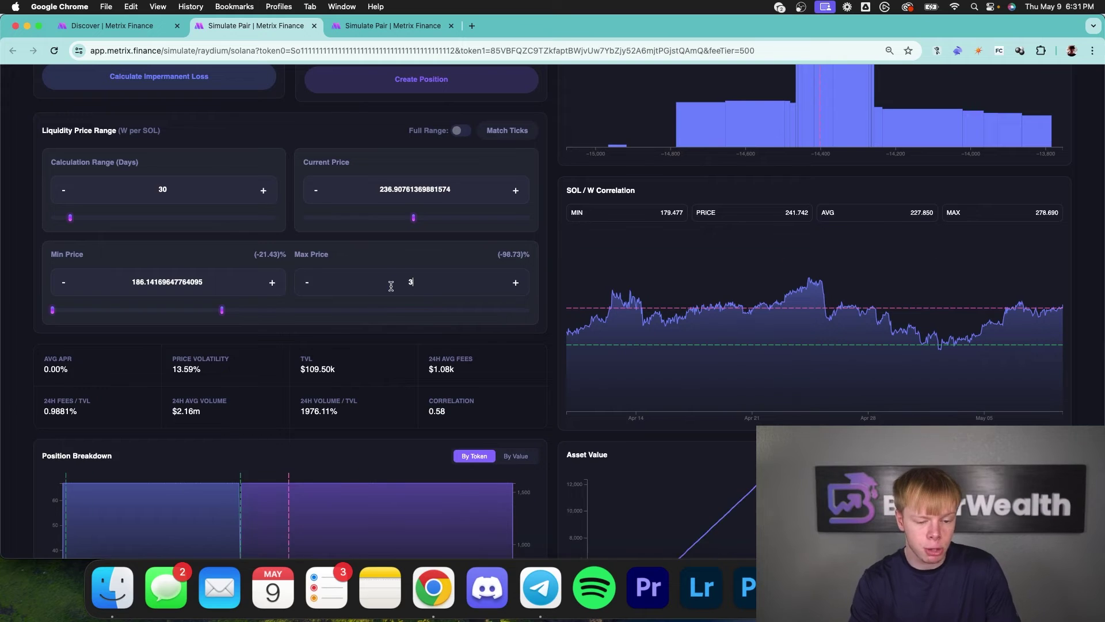
{"action": "double_click", "coordinate": [187, 285]}
{"action": "type", "text": "175"}
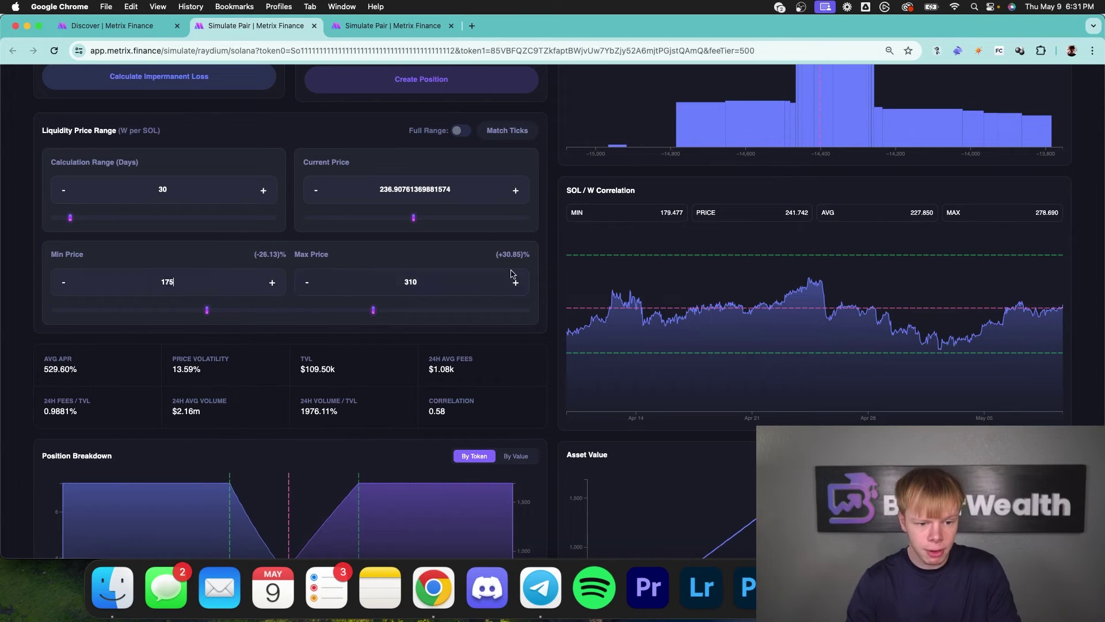
{"action": "scroll", "coordinate": [810, 352], "scroll_direction": "up", "scroll_amount": 4}
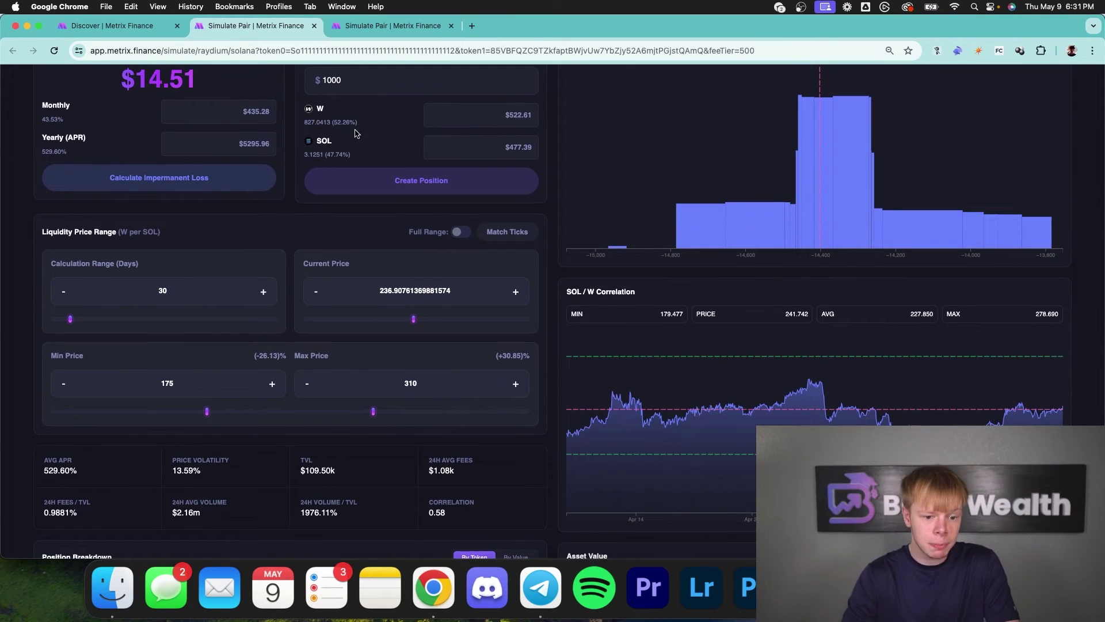
{"action": "double_click", "coordinate": [313, 154]}
{"action": "scroll", "coordinate": [690, 296], "scroll_direction": "down", "scroll_amount": 5}
{"action": "double_click", "coordinate": [437, 334]}
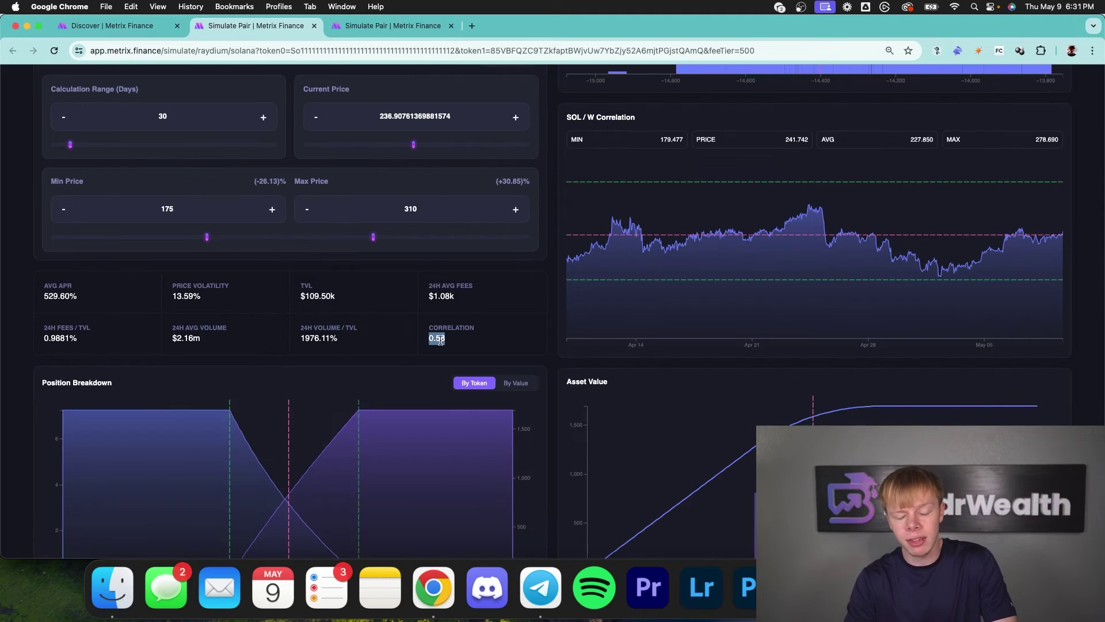
- Set the calculation range to 4 days and check the position's yearly APR percentage
{"action": "scroll", "coordinate": [437, 334], "scroll_direction": "up", "scroll_amount": 4}
{"action": "double_click", "coordinate": [163, 273]}
{"action": "type", "text": "4"}
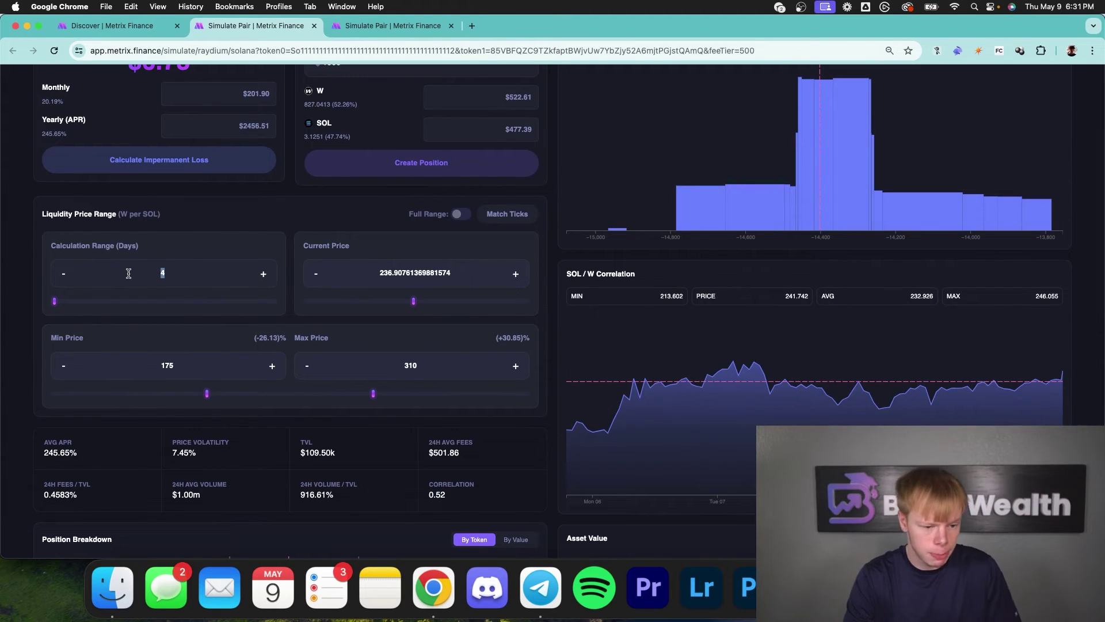
{"action": "double_click", "coordinate": [45, 134]}
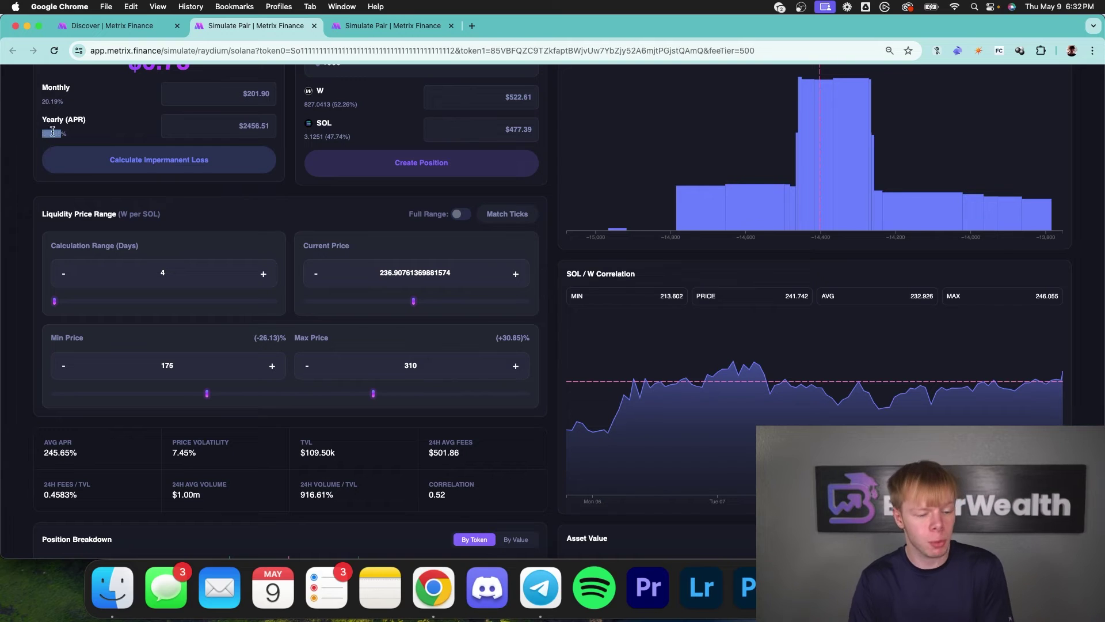
- Open the pair comparison tool from the separate Metrix simulator page and choose Raydium as the exchange
{"action": "scroll", "coordinate": [157, 119], "scroll_direction": "up", "scroll_amount": 3}
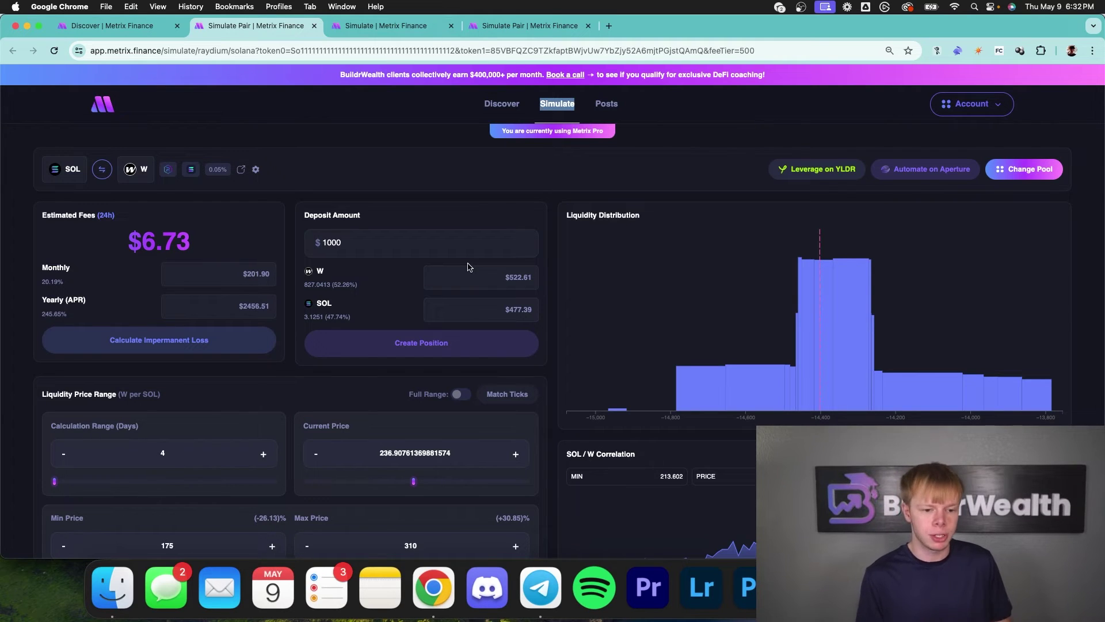
{"action": "key", "text": "ctrl+Tab"}
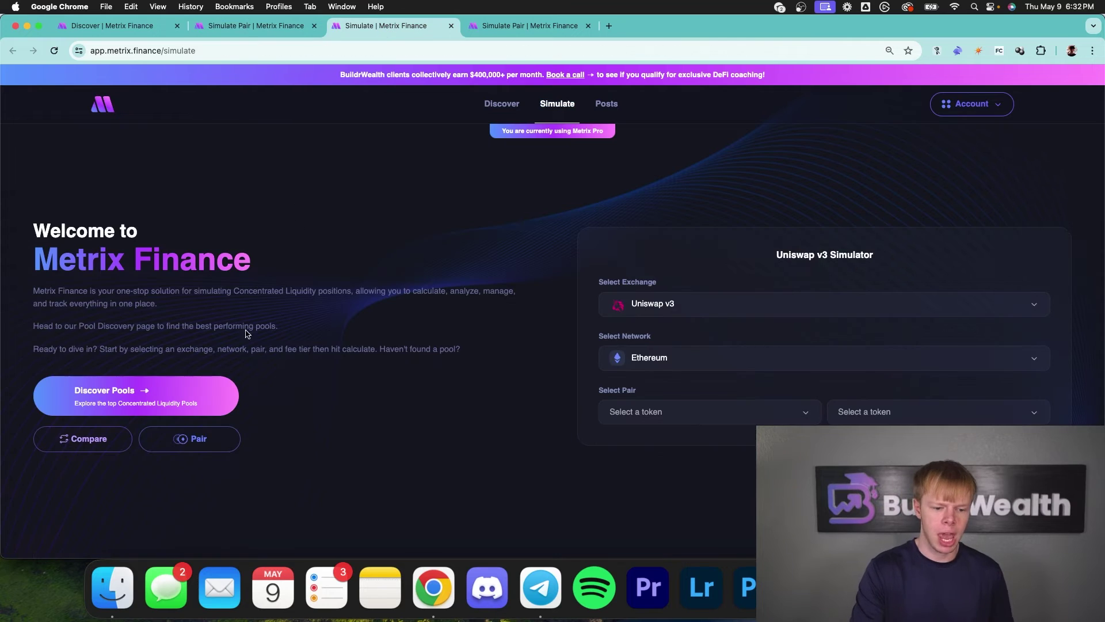
{"action": "left_click", "coordinate": [209, 447]}
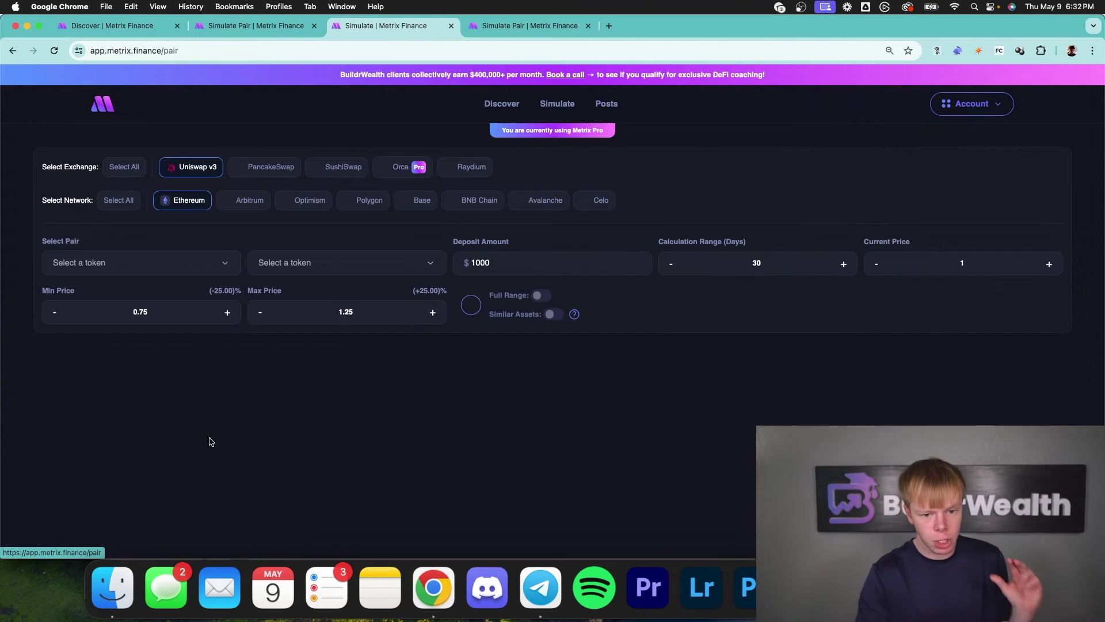
{"action": "left_click", "coordinate": [472, 168]}
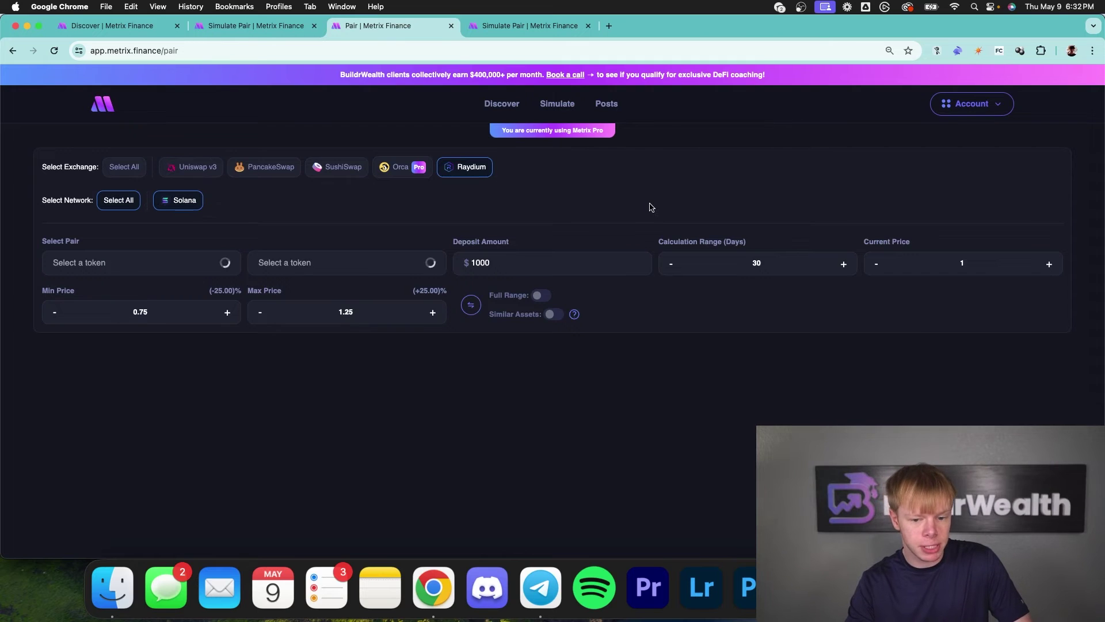
- Select SOL (Wrapped Solana) and W (Wormhole) as the pair to compare
{"action": "scroll", "coordinate": [368, 206], "scroll_direction": "down", "scroll_amount": 2}
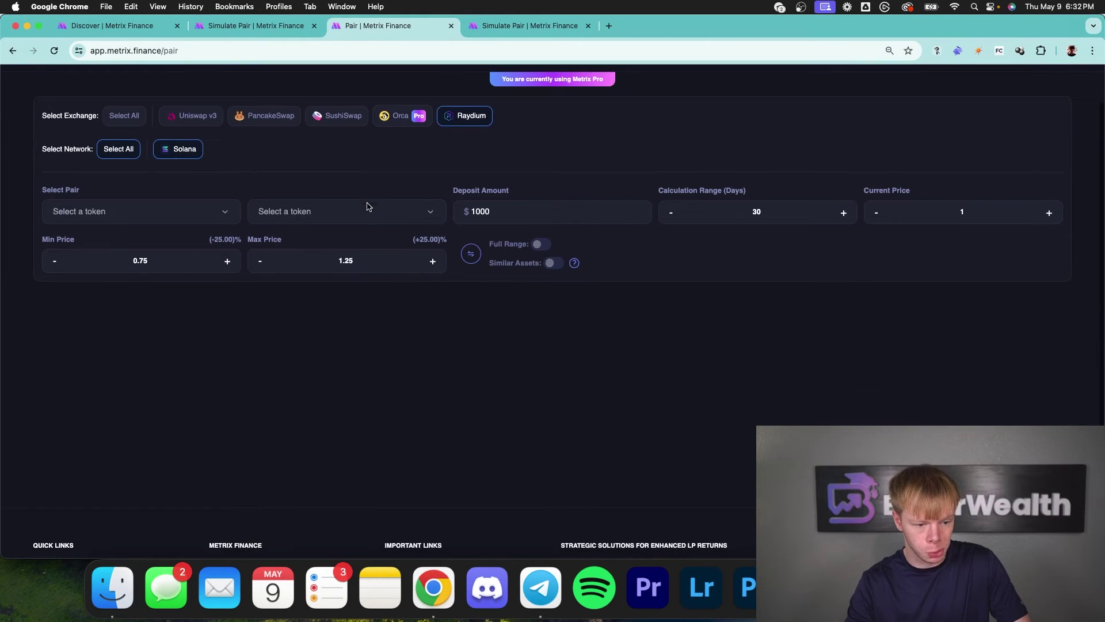
{"action": "left_click", "coordinate": [170, 208]}
{"action": "type", "text": "sol"}
{"action": "left_click", "coordinate": [163, 235]}
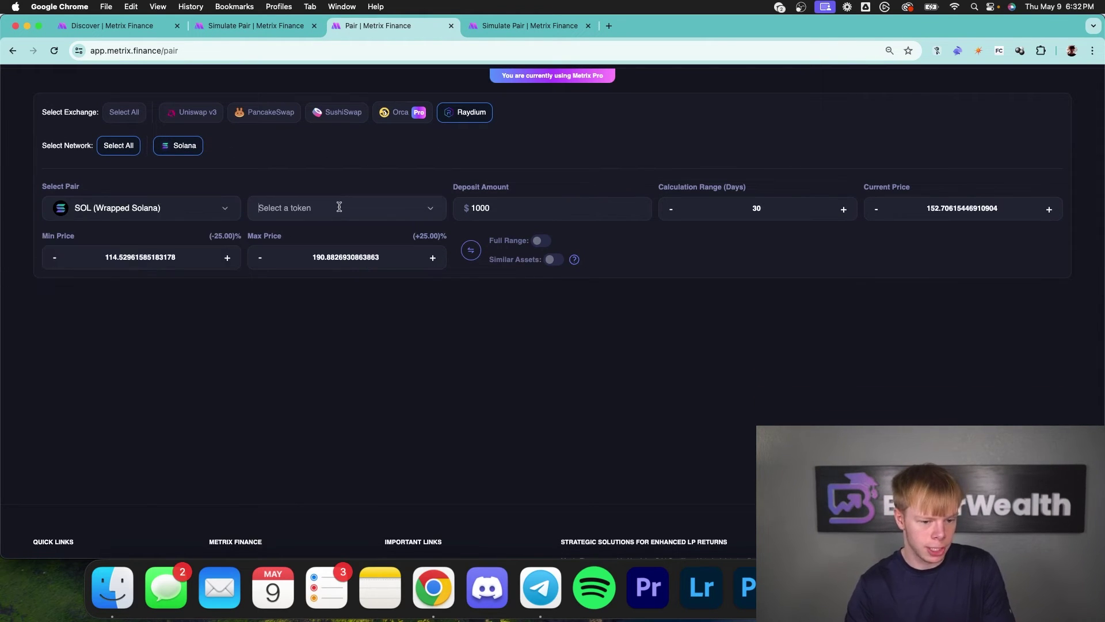
{"action": "left_click", "coordinate": [337, 208]}
{"action": "type", "text": "w"}
{"action": "left_click", "coordinate": [361, 284]}
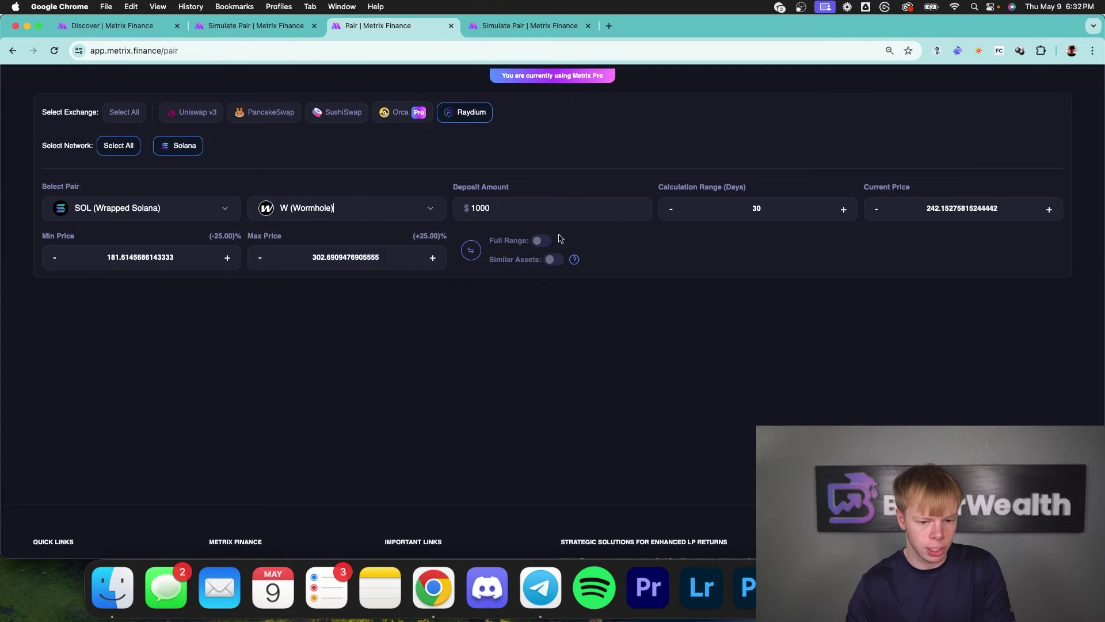
- Set the SOL/W comparison's minimum price to 175 and maximum price to 310, matching the simulated position
{"action": "left_click", "coordinate": [494, 316]}
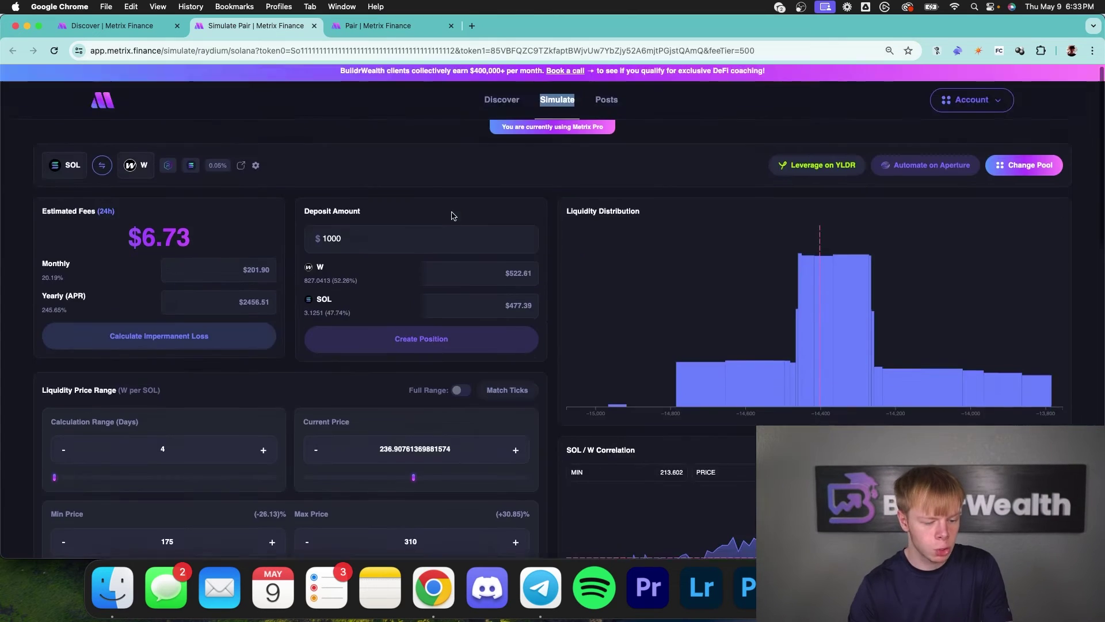
{"action": "left_click", "coordinate": [386, 26]}
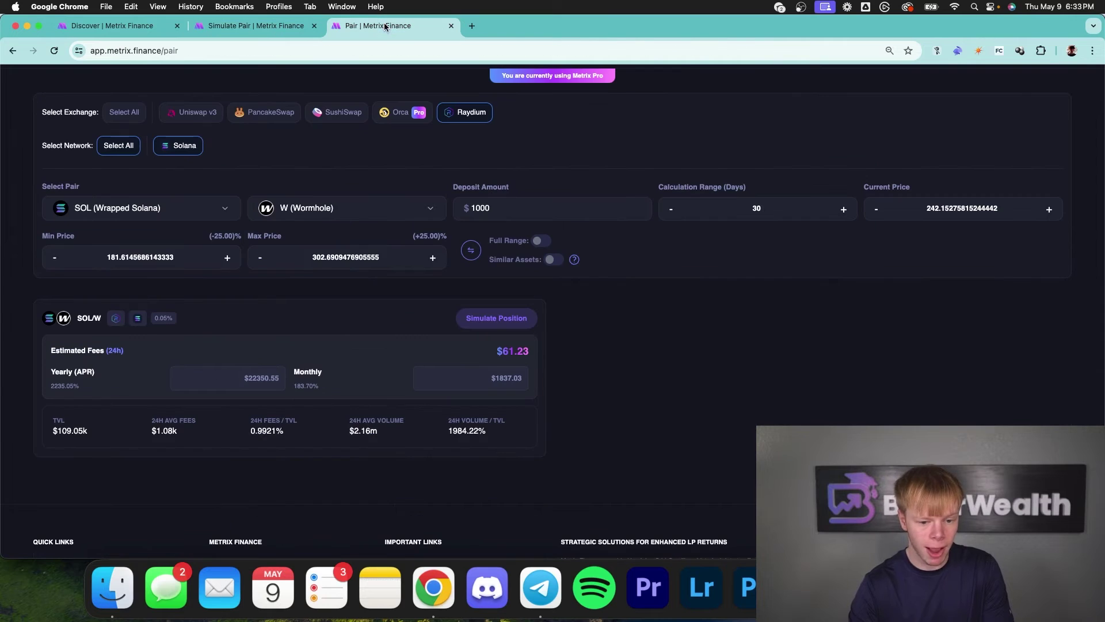
{"action": "double_click", "coordinate": [137, 259]}
{"action": "type", "text": "175"}
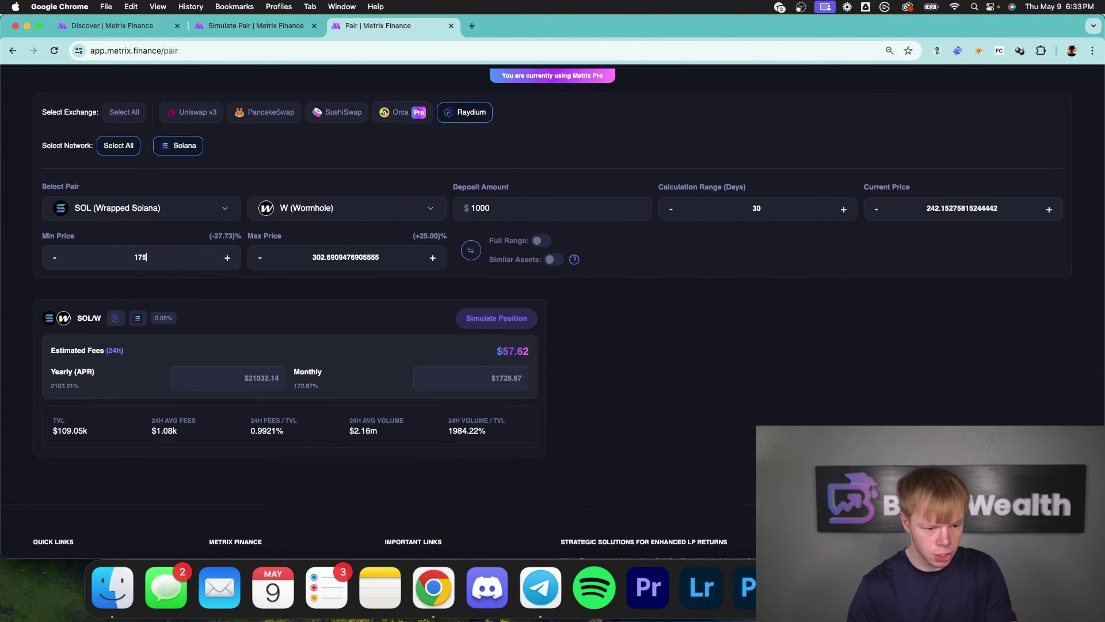
{"action": "double_click", "coordinate": [331, 258]}
{"action": "type", "text": "310"}
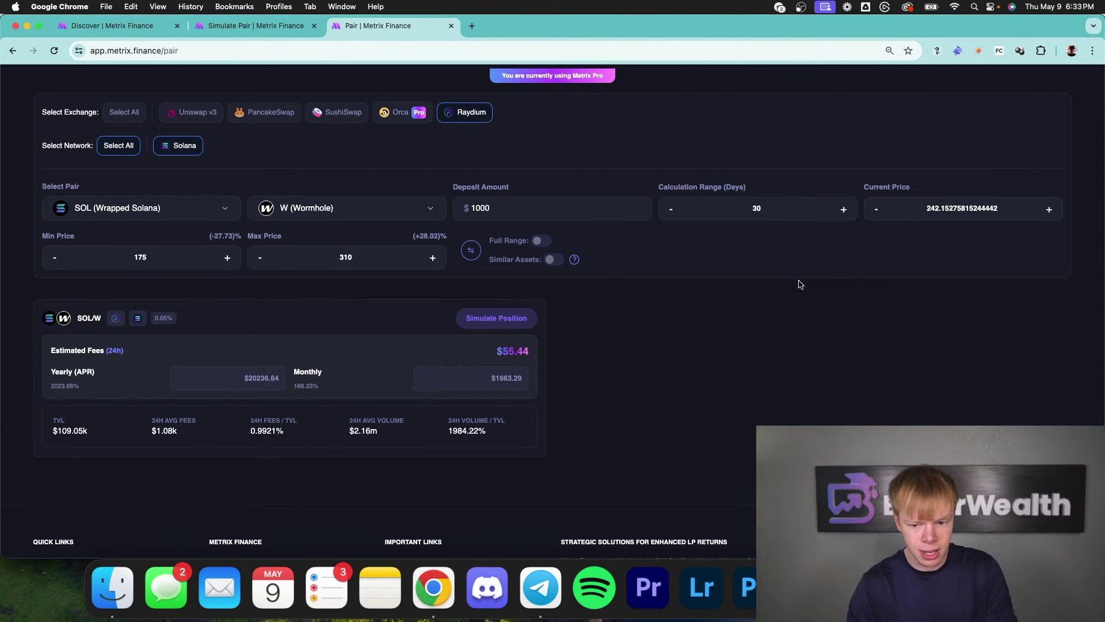
- Enable similar assets for the SOL/W comparison and set the current price to 237 and the calculation range to 4 days
{"action": "left_click", "coordinate": [553, 260]}
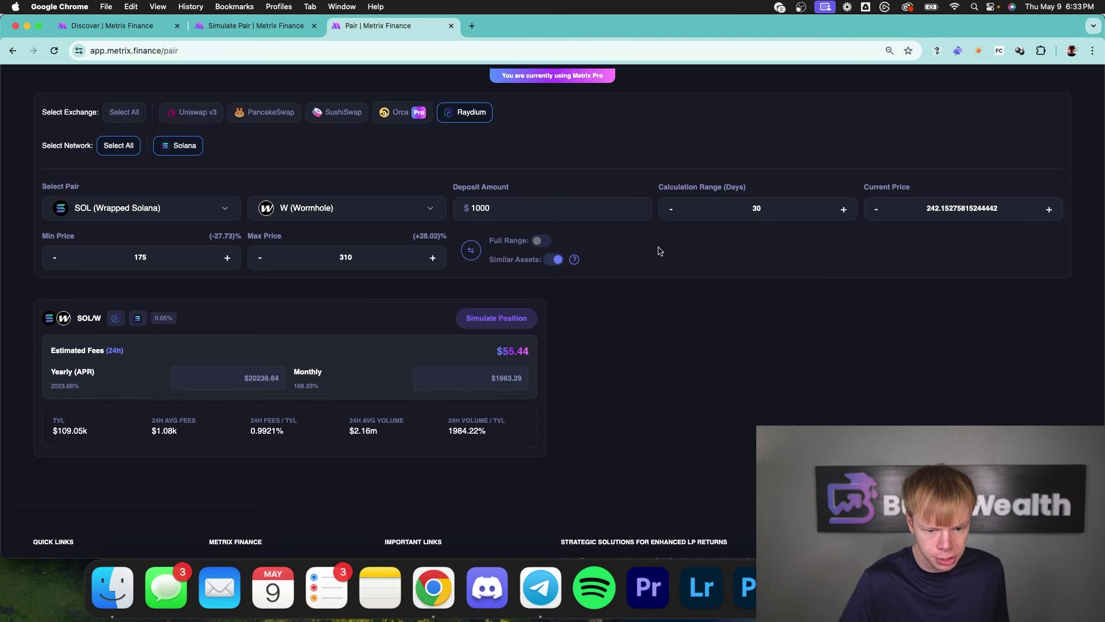
{"action": "scroll", "coordinate": [662, 249], "scroll_direction": "down", "scroll_amount": 3}
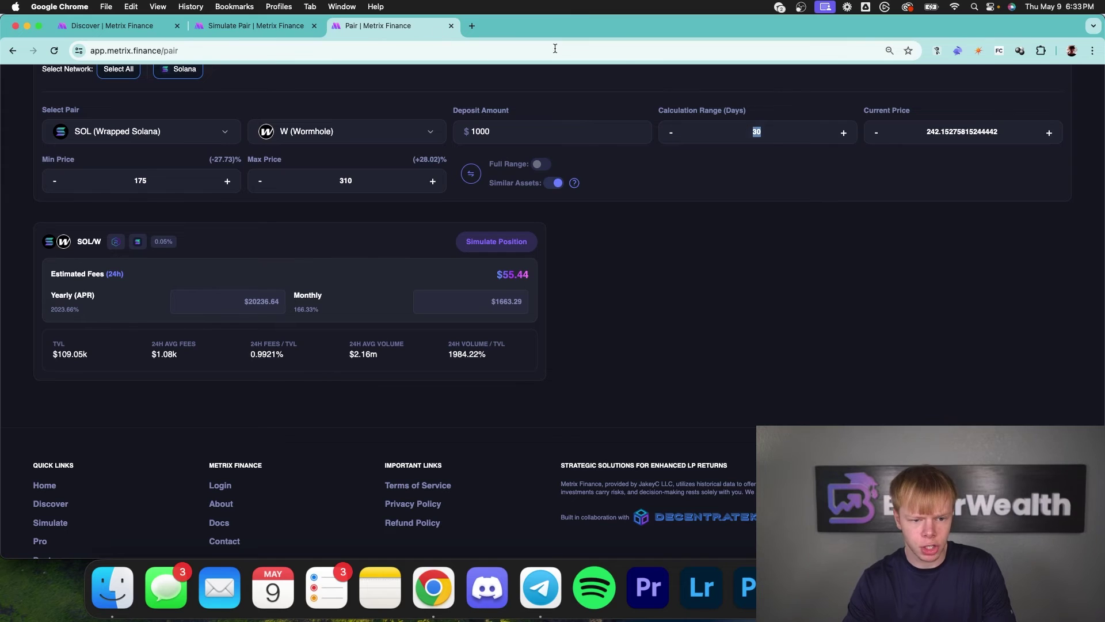
{"action": "left_click", "coordinate": [288, 27]}
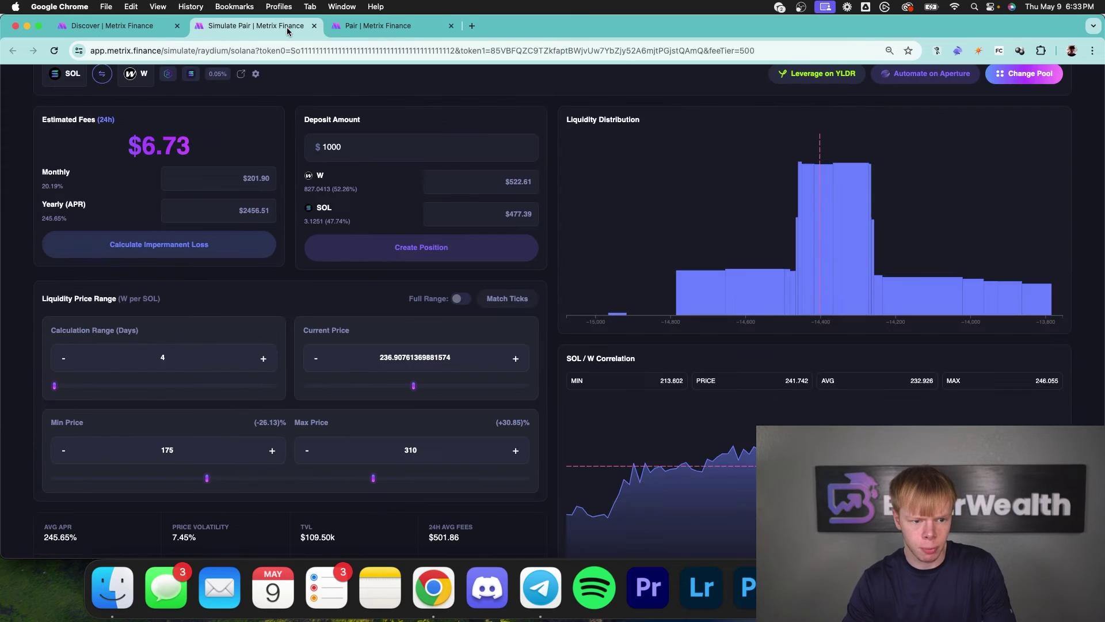
{"action": "left_click", "coordinate": [419, 29]}
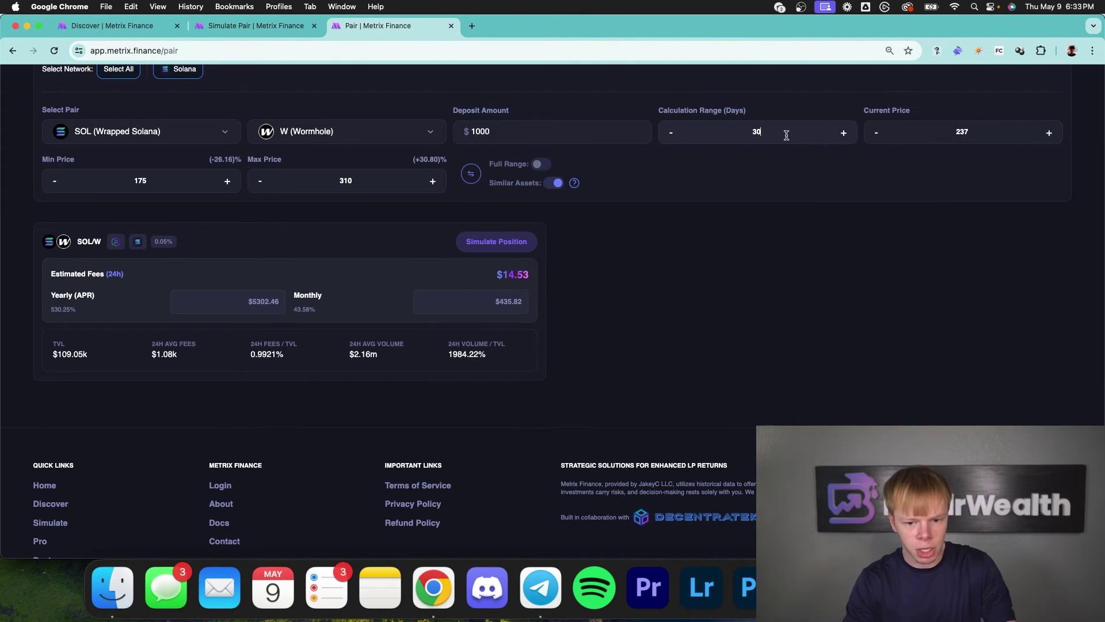
{"action": "left_click_drag", "start_coordinate": [784, 133], "coordinate": [719, 132]}
{"action": "type", "text": "4"}
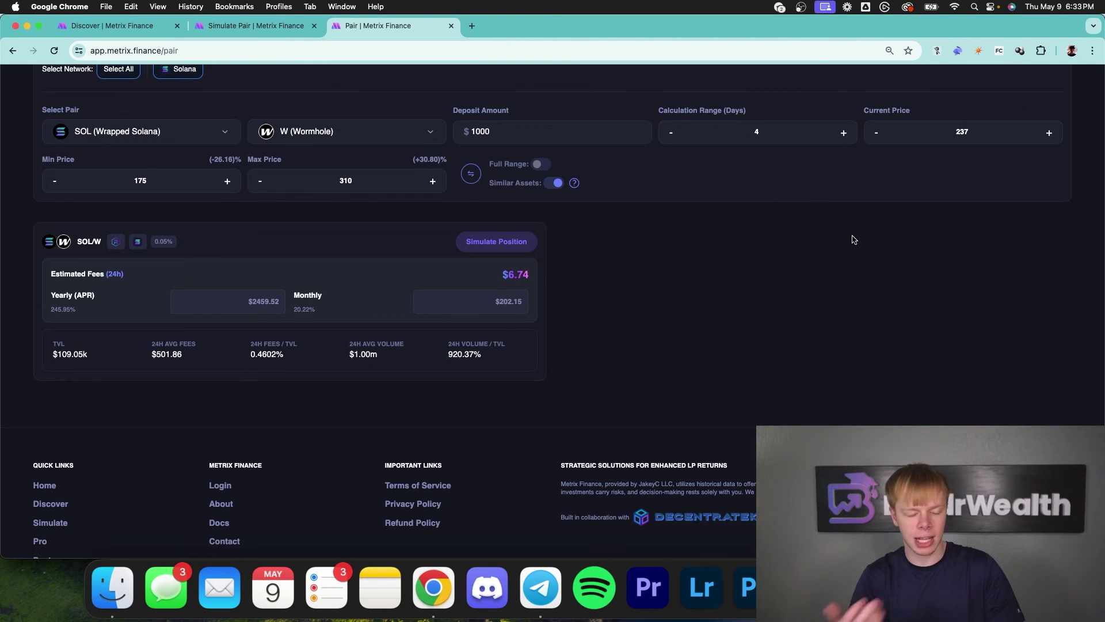
- Add the Orca exchange to the SOL/W comparison alongside Raydium
{"action": "scroll", "coordinate": [802, 281], "scroll_direction": "up", "scroll_amount": 2}
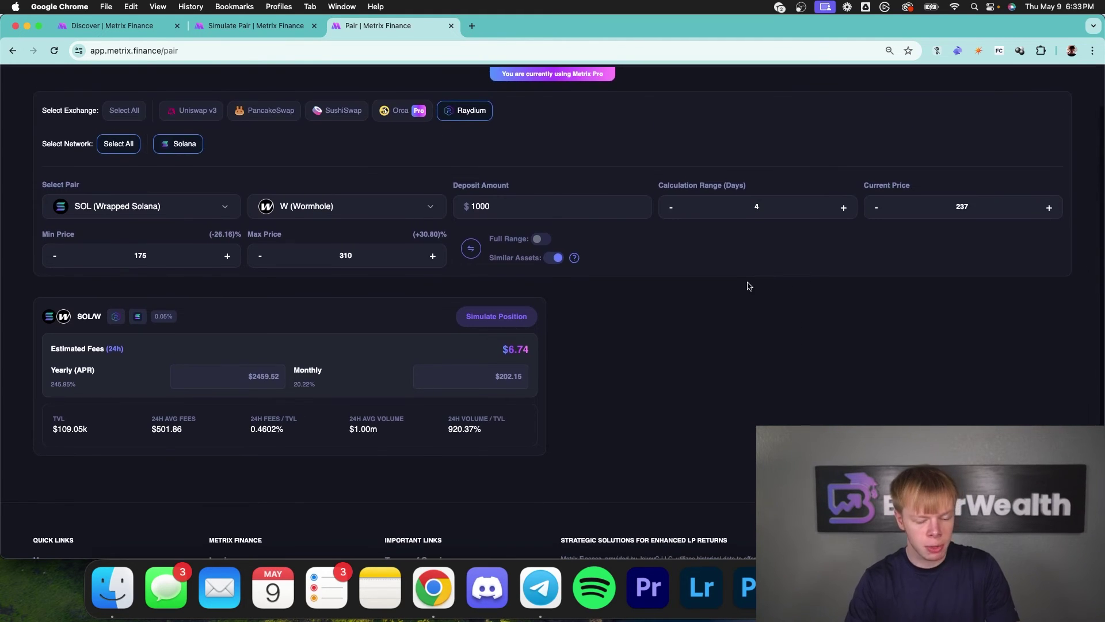
{"action": "left_click", "coordinate": [397, 117]}
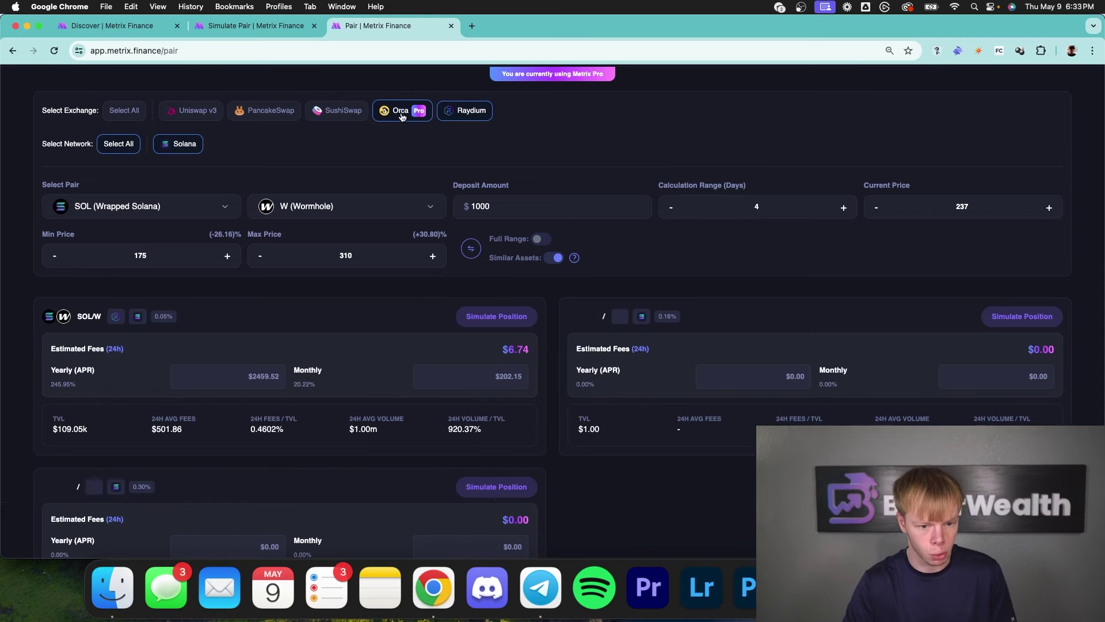
{"action": "scroll", "coordinate": [698, 461], "scroll_direction": "down", "scroll_amount": 4}
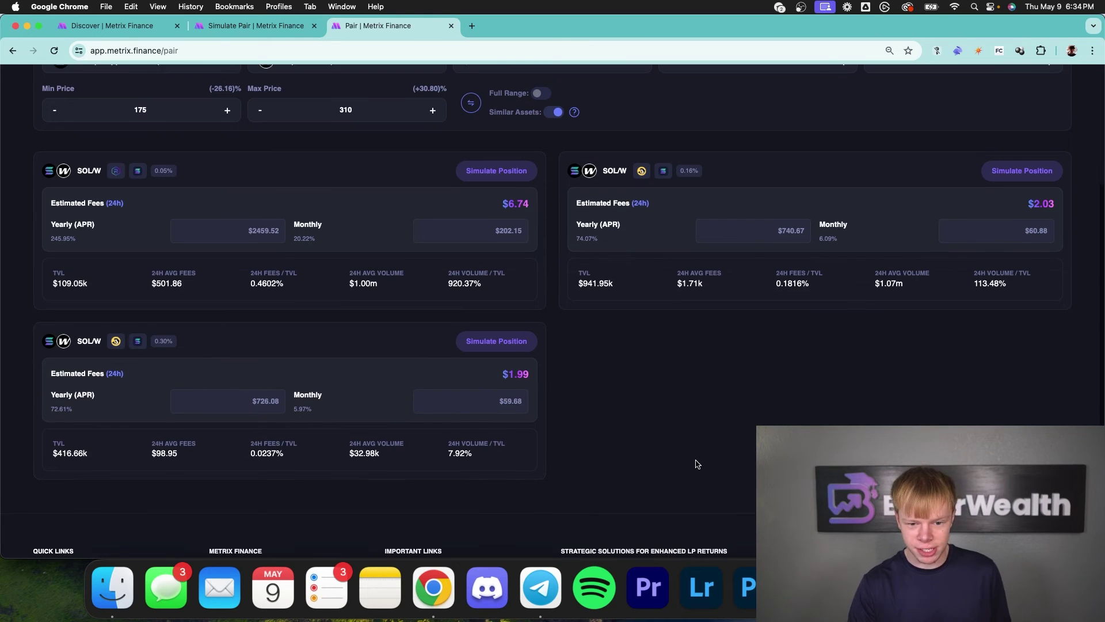
- Compare the yearly APR and TVL of the Raydium and Orca SOL/W pools
{"action": "double_click", "coordinate": [584, 236]}
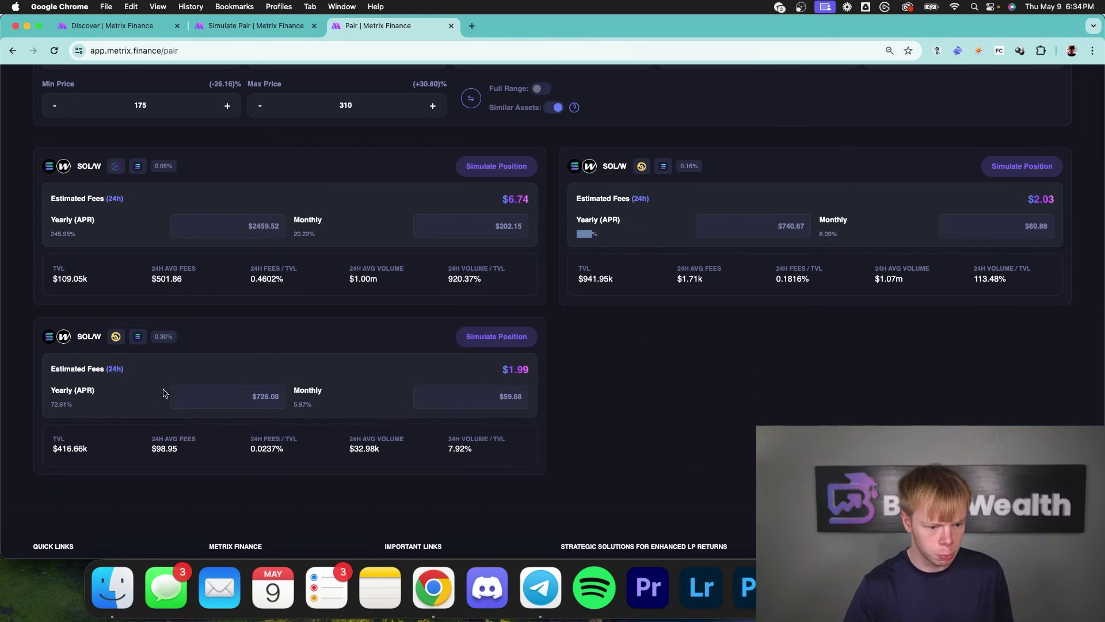
{"action": "left_click", "coordinate": [73, 409]}
{"action": "scroll", "coordinate": [92, 384], "scroll_direction": "down", "scroll_amount": 2}
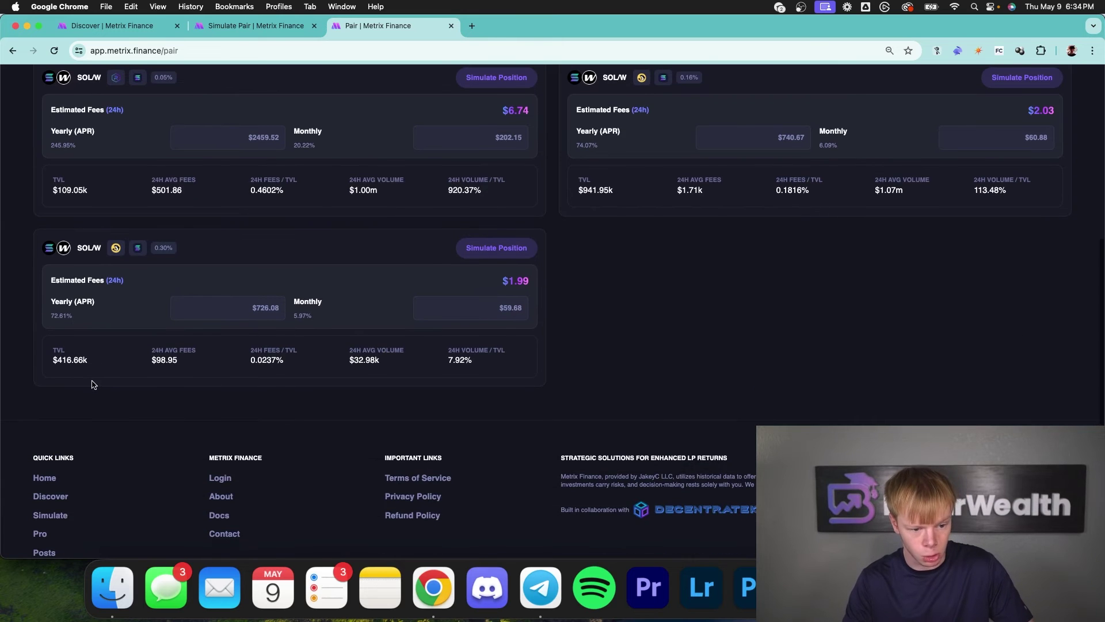
{"action": "scroll", "coordinate": [275, 378], "scroll_direction": "up", "scroll_amount": 2}
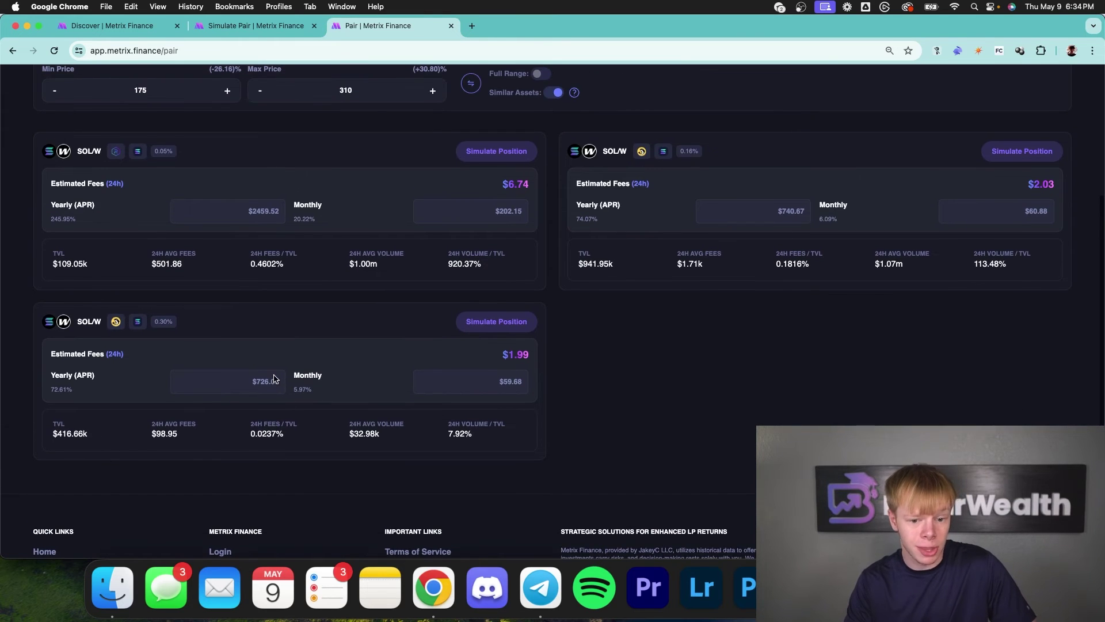
{"action": "double_click", "coordinate": [75, 261]}
{"action": "scroll", "coordinate": [74, 261], "scroll_direction": "down", "scroll_amount": 1}
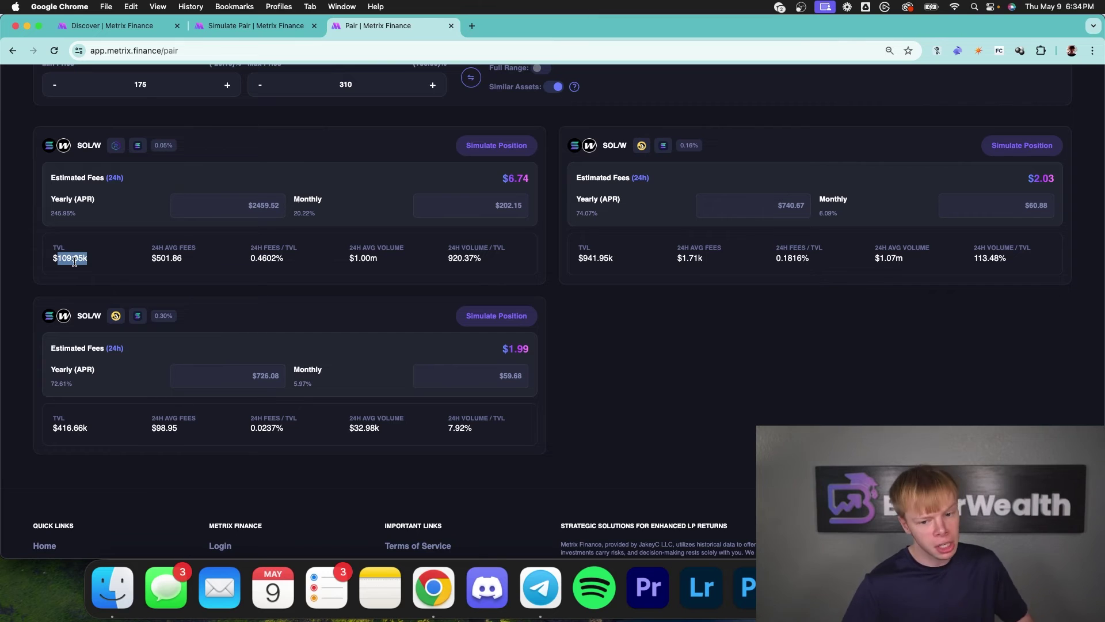
{"action": "double_click", "coordinate": [581, 257]}
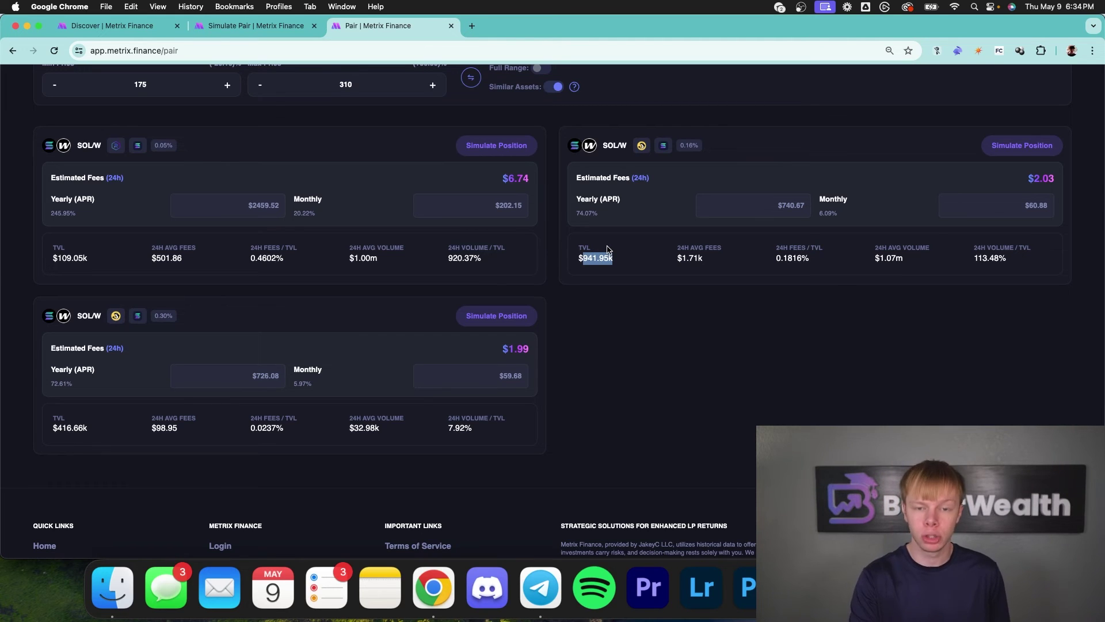
- Open the simulation of the Raydium SOL/WBTC pool in a new tab from the pool discovery list
{"action": "key", "text": "super+1"}
{"action": "scroll", "coordinate": [797, 343], "scroll_direction": "down", "scroll_amount": 2}
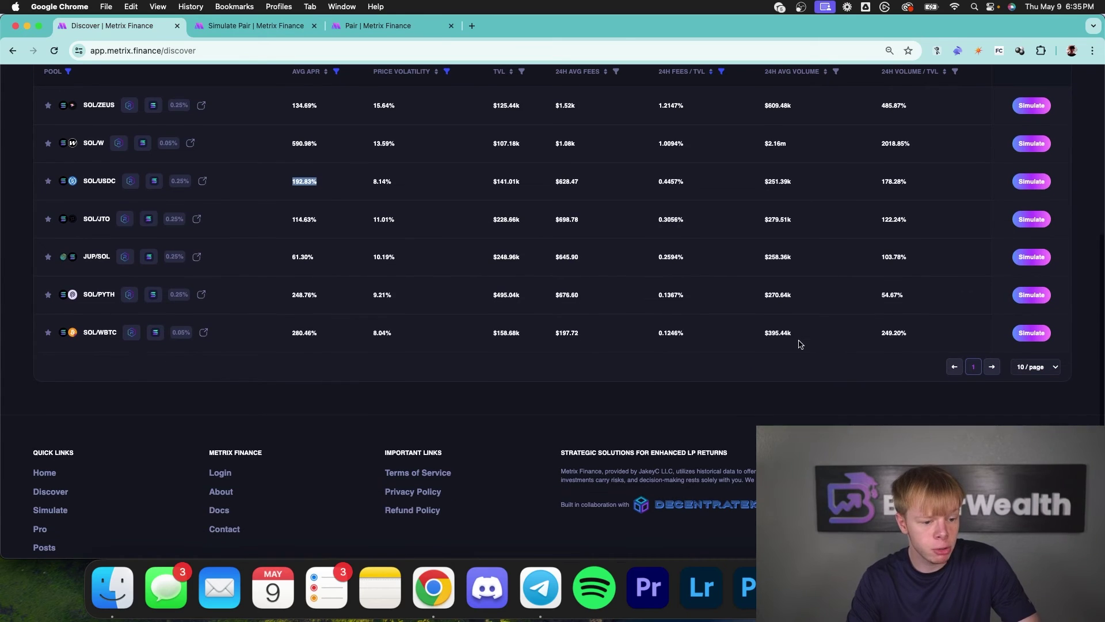
{"action": "right_click", "coordinate": [1031, 332]}
{"action": "left_click", "coordinate": [955, 336]}
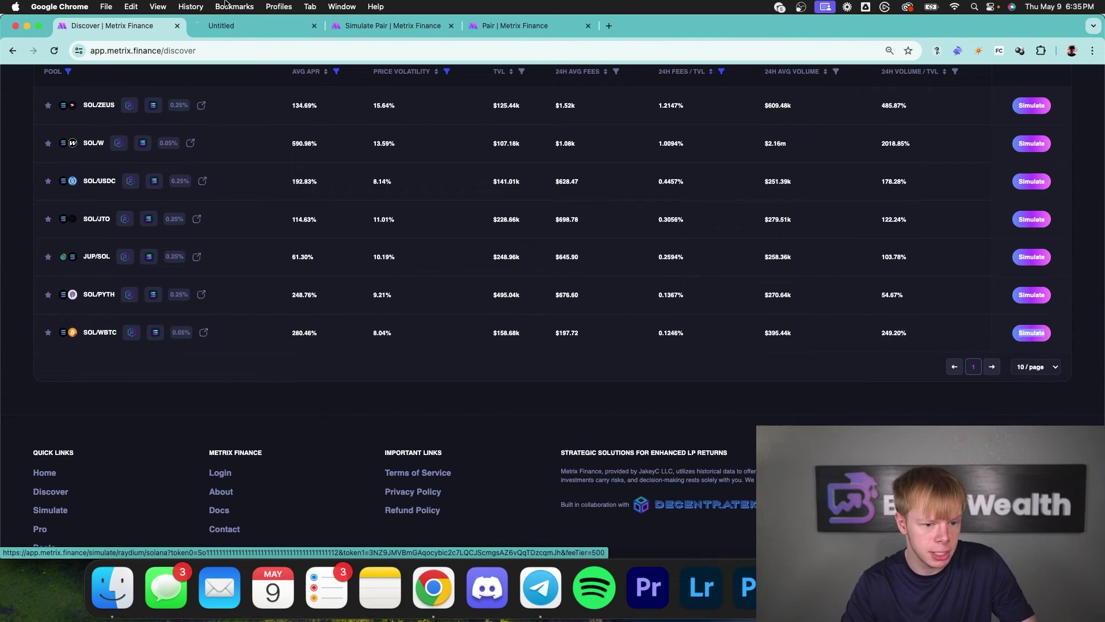
{"action": "left_click", "coordinate": [247, 26]}
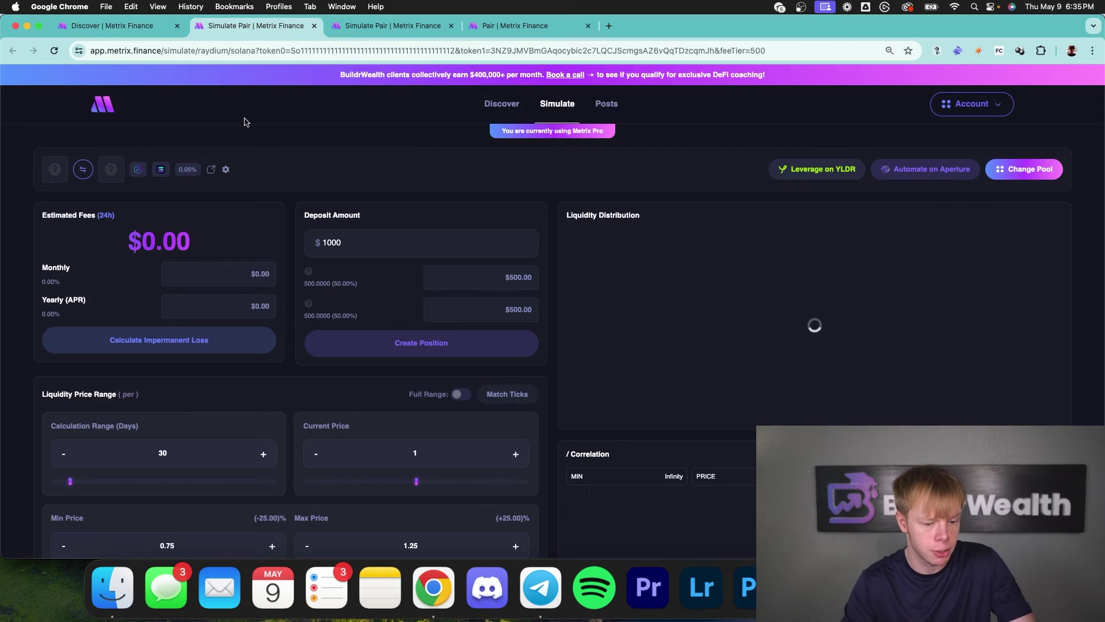
{"action": "left_click", "coordinate": [141, 25]}
{"action": "left_click", "coordinate": [247, 26]}
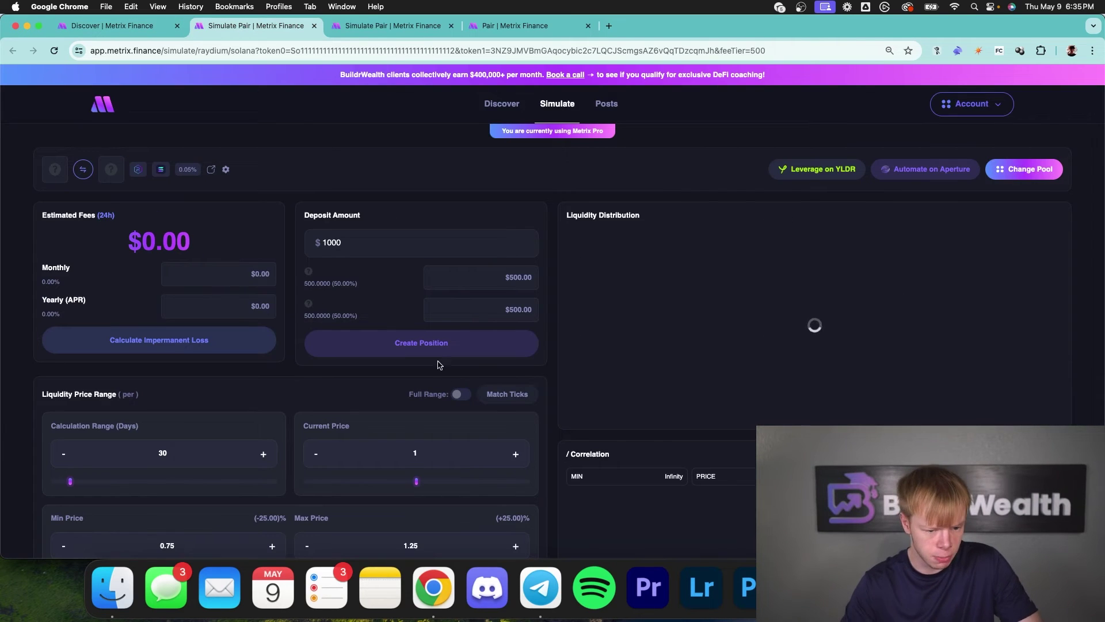
- Narrow the WBTC/SOL liquidity price range to a maximum of about 499.21 and a minimum of about 400.19
{"action": "scroll", "coordinate": [424, 290], "scroll_direction": "down", "scroll_amount": 3}
{"action": "scroll", "coordinate": [424, 291], "scroll_direction": "down", "scroll_amount": 2}
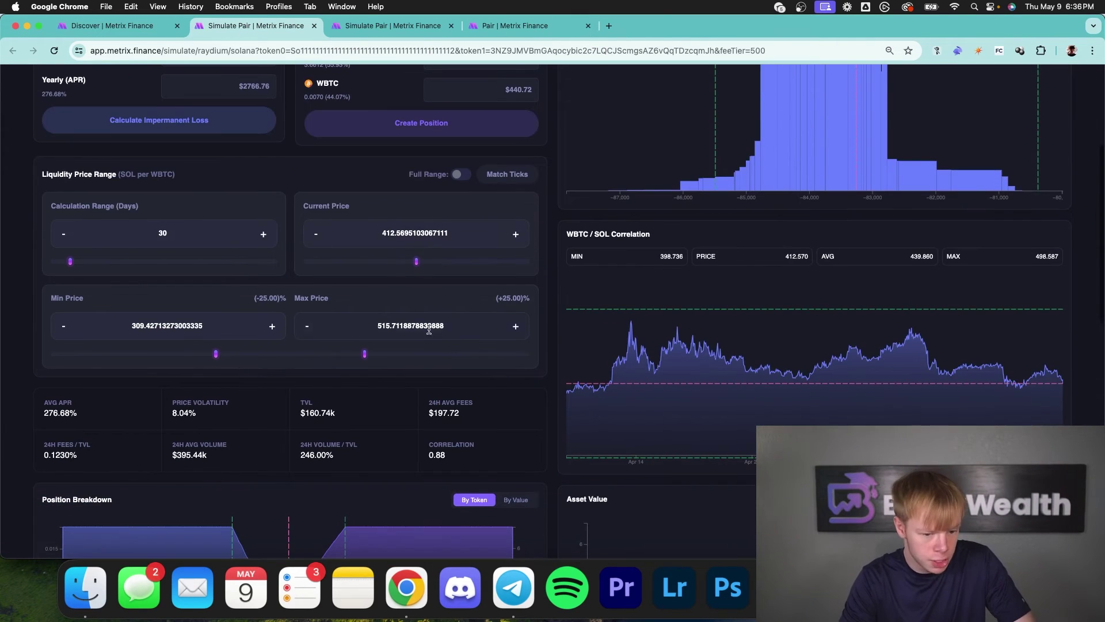
{"action": "left_click_drag", "start_coordinate": [364, 354], "coordinate": [352, 354]}
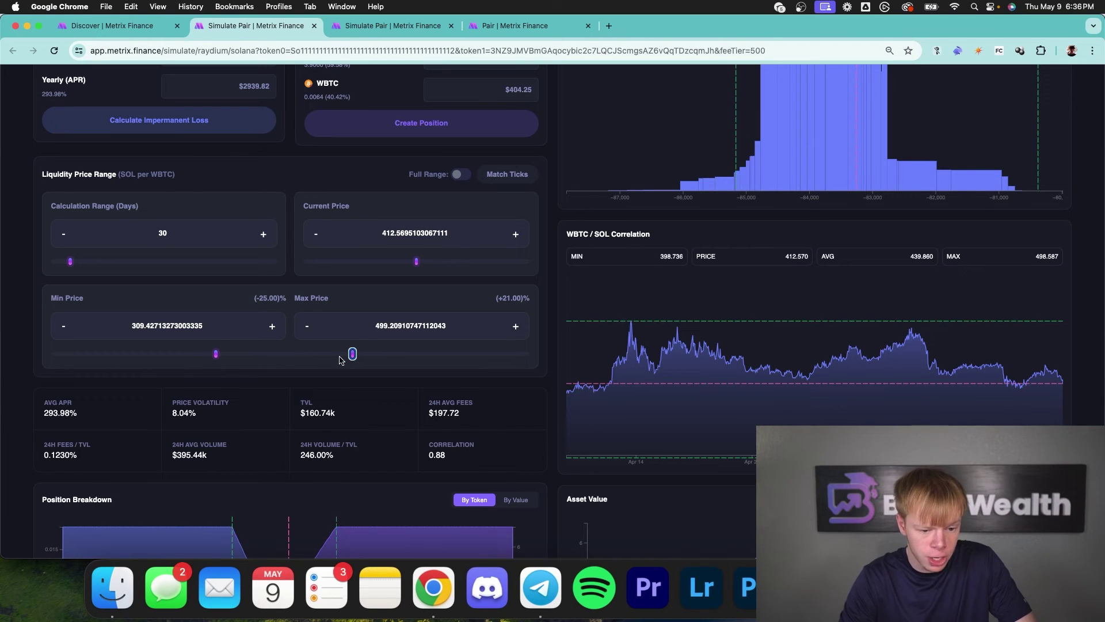
{"action": "left_click_drag", "start_coordinate": [215, 355], "coordinate": [281, 353]}
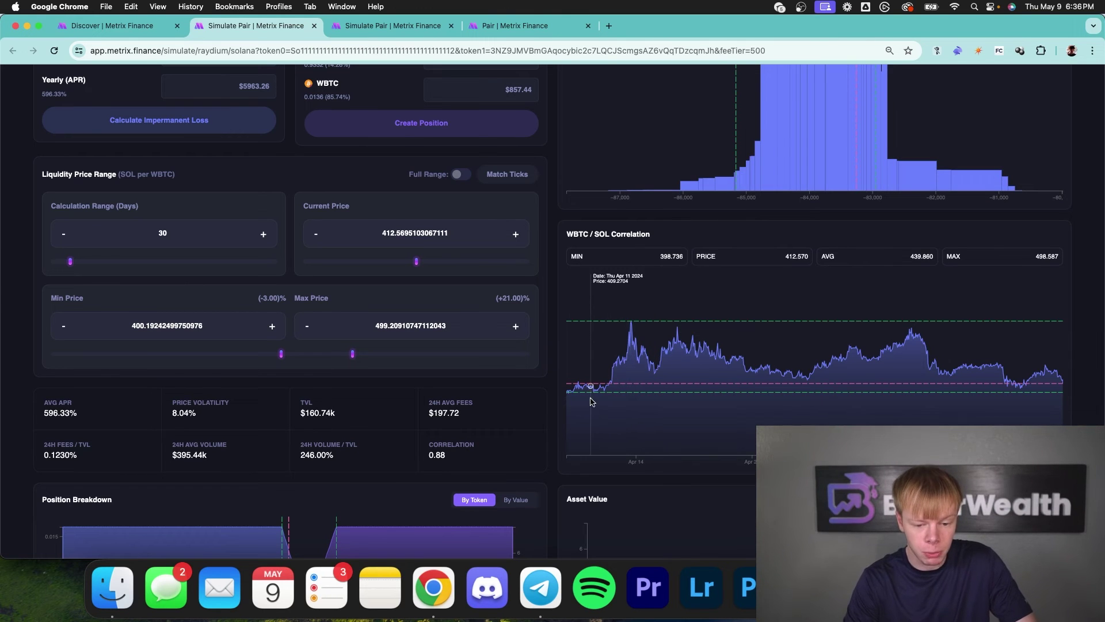
- Review the WBTC/SOL position's estimated fees, deposit split between the tokens, and correlation chart
{"action": "scroll", "coordinate": [635, 388], "scroll_direction": "up", "scroll_amount": 5}
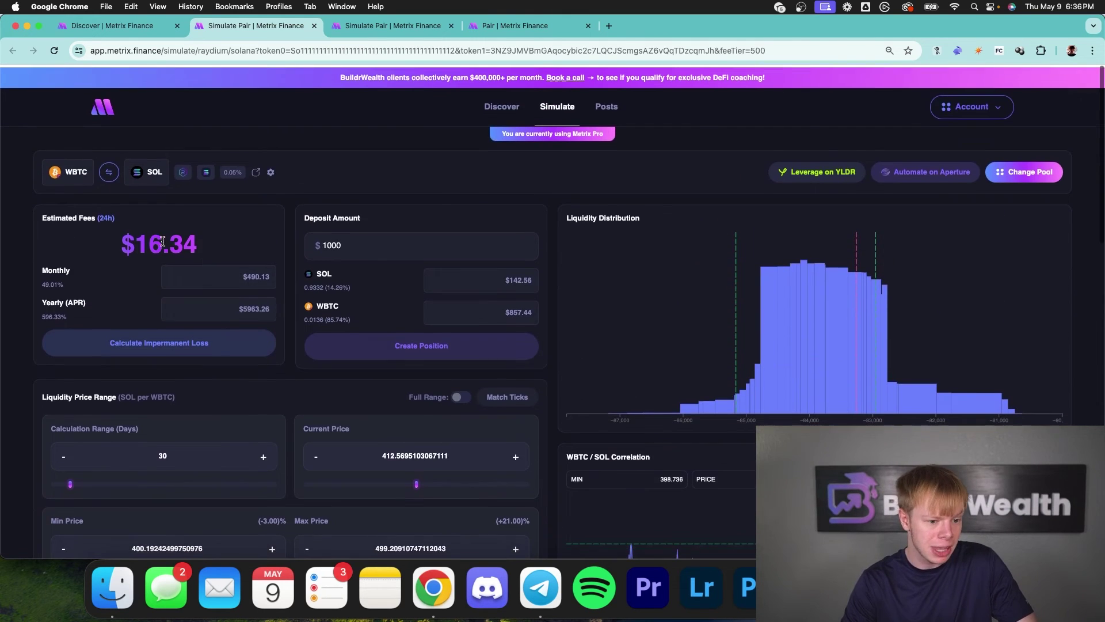
{"action": "double_click", "coordinate": [76, 169]}
{"action": "scroll", "coordinate": [587, 228], "scroll_direction": "down", "scroll_amount": 5}
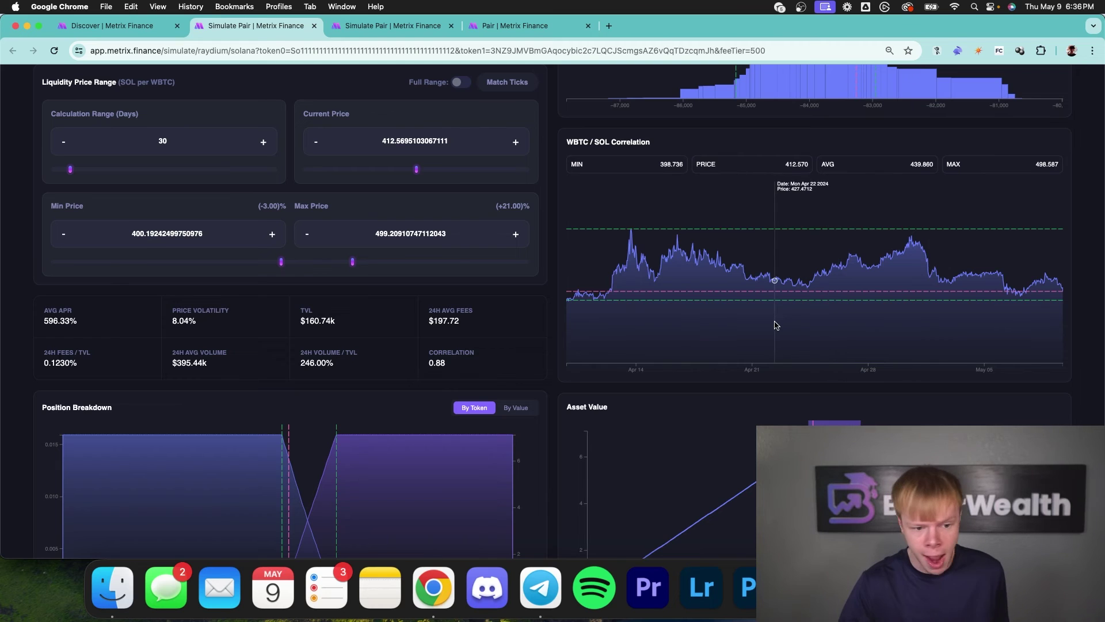
{"action": "scroll", "coordinate": [771, 327], "scroll_direction": "up", "scroll_amount": 3}
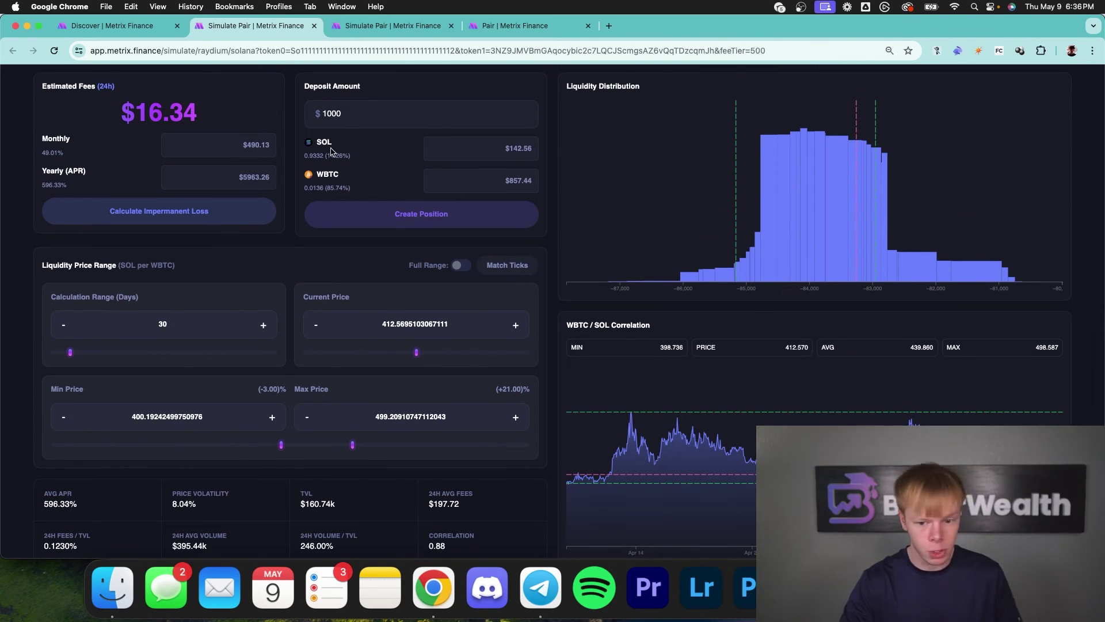
{"action": "scroll", "coordinate": [761, 206], "scroll_direction": "down", "scroll_amount": 2}
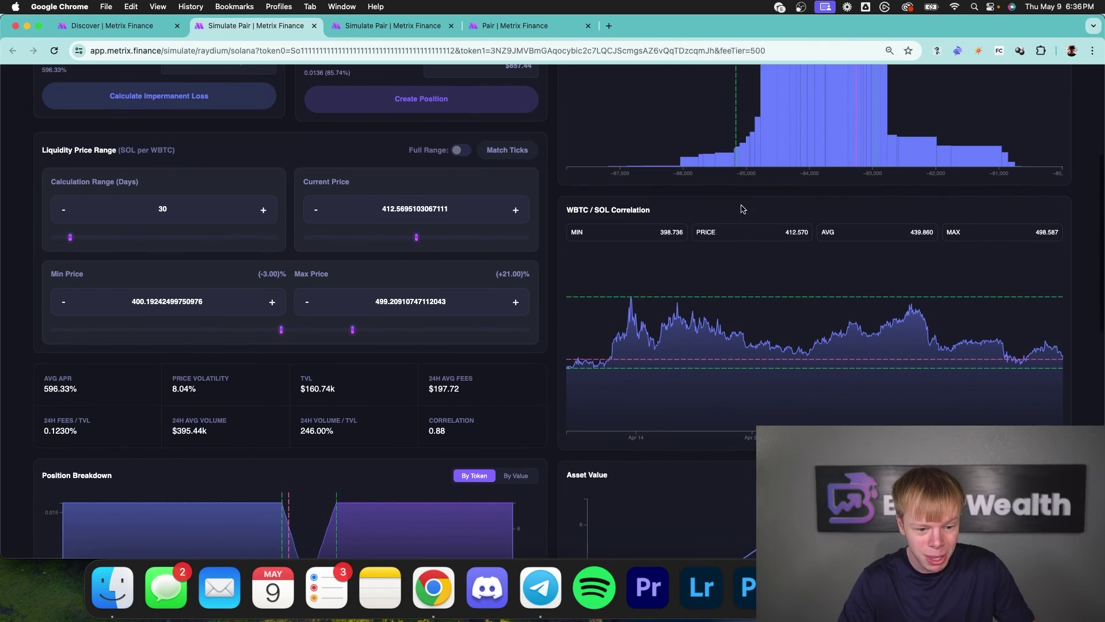
- Set the WBTC/SOL maximum price to 500 and widen the range down to a minimum of about 305.30
{"action": "double_click", "coordinate": [403, 300]}
{"action": "type", "text": "500"}
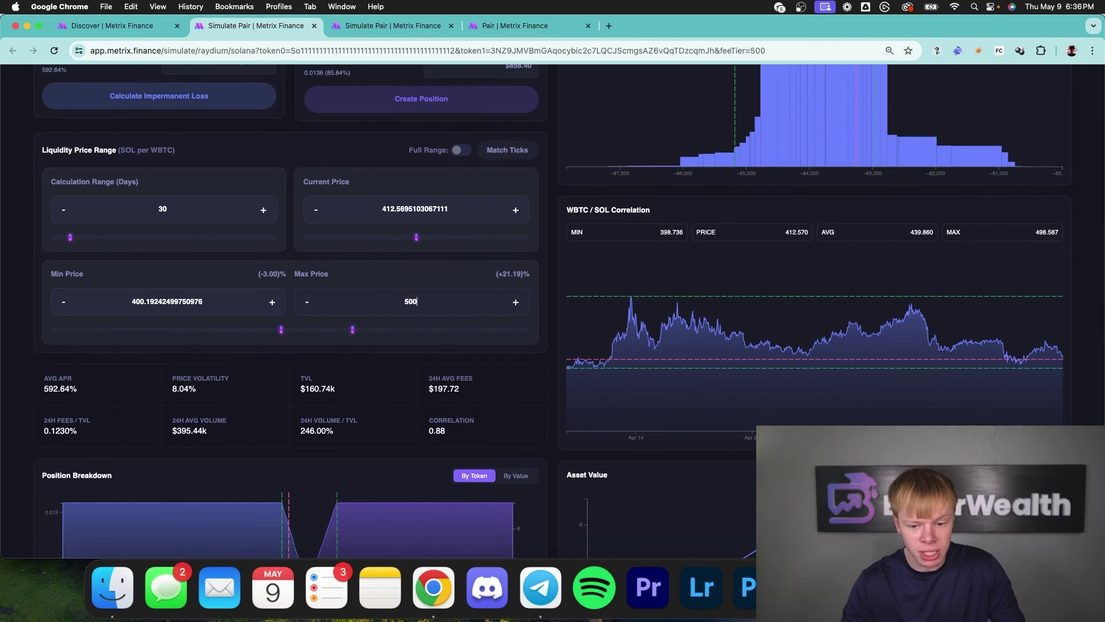
{"action": "scroll", "coordinate": [320, 391], "scroll_direction": "up", "scroll_amount": 2}
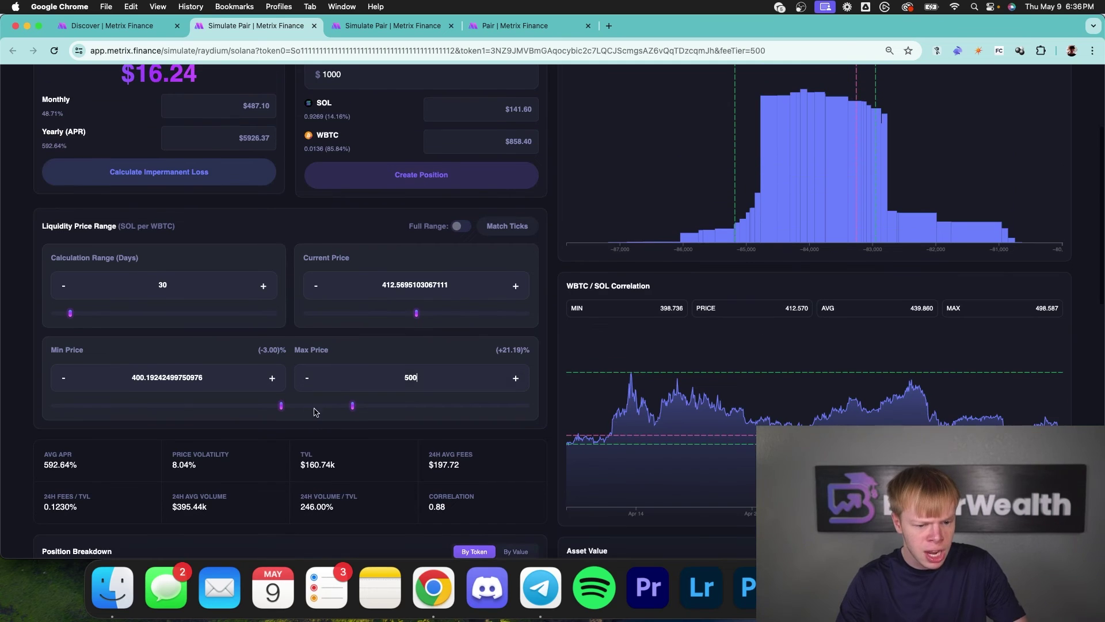
{"action": "left_click_drag", "start_coordinate": [280, 420], "coordinate": [244, 423]}
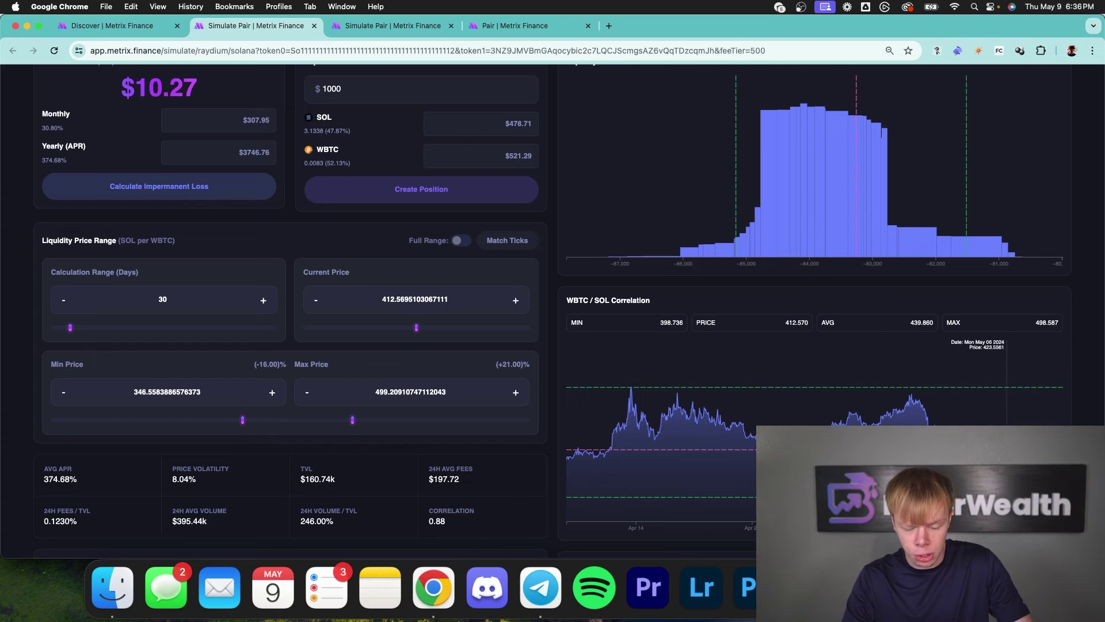
{"action": "left_click_drag", "start_coordinate": [241, 422], "coordinate": [213, 421]}
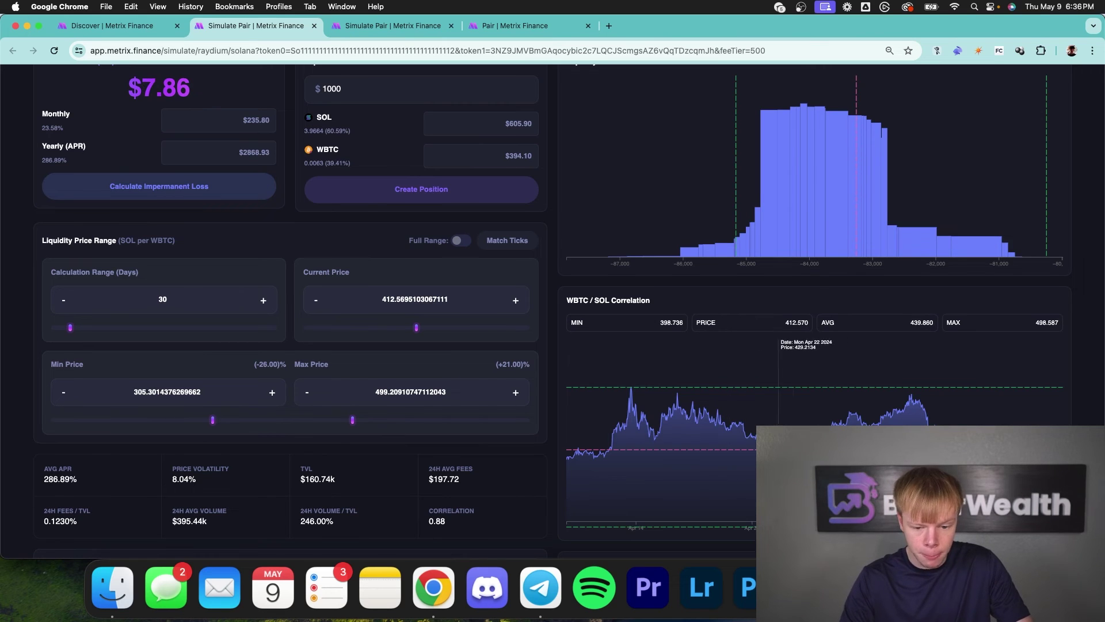
{"action": "scroll", "coordinate": [817, 356], "scroll_direction": "down", "scroll_amount": 3}
{"action": "scroll", "coordinate": [820, 401], "scroll_direction": "down", "scroll_amount": 1}
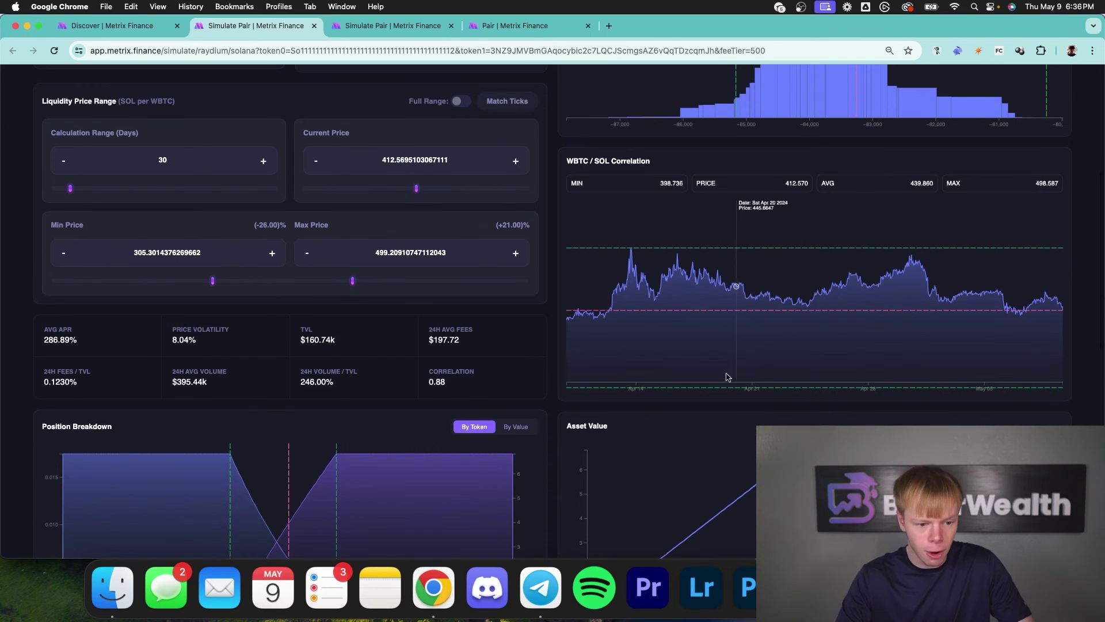
- Raise the WBTC/SOL minimum price to 350
{"action": "left_click_drag", "start_coordinate": [212, 280], "coordinate": [231, 279]}
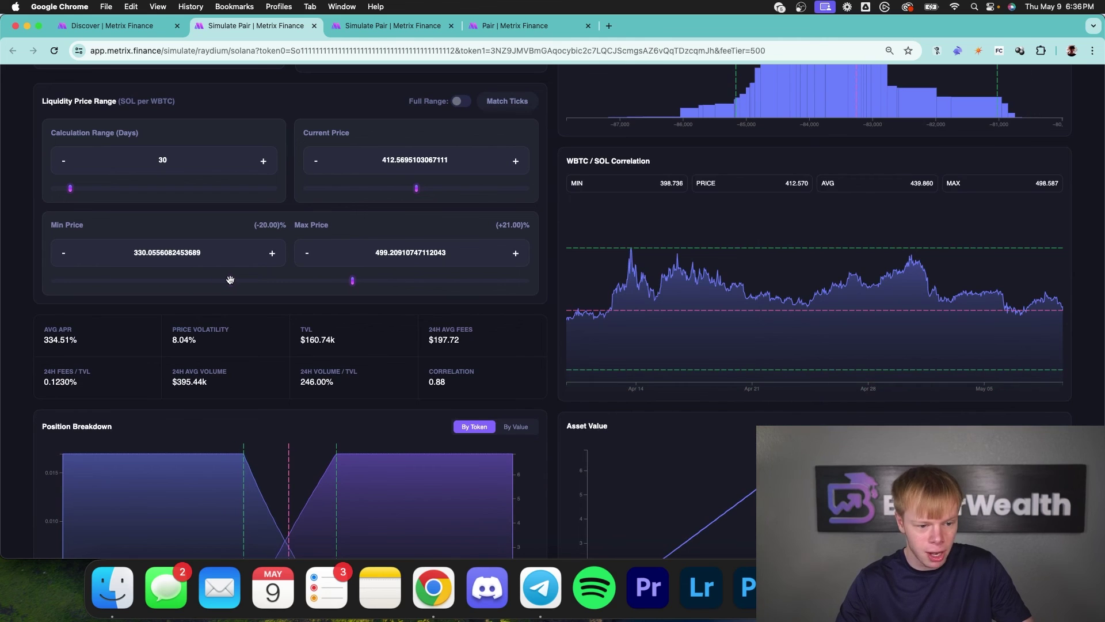
{"action": "double_click", "coordinate": [180, 251]}
{"action": "type", "text": "350"}
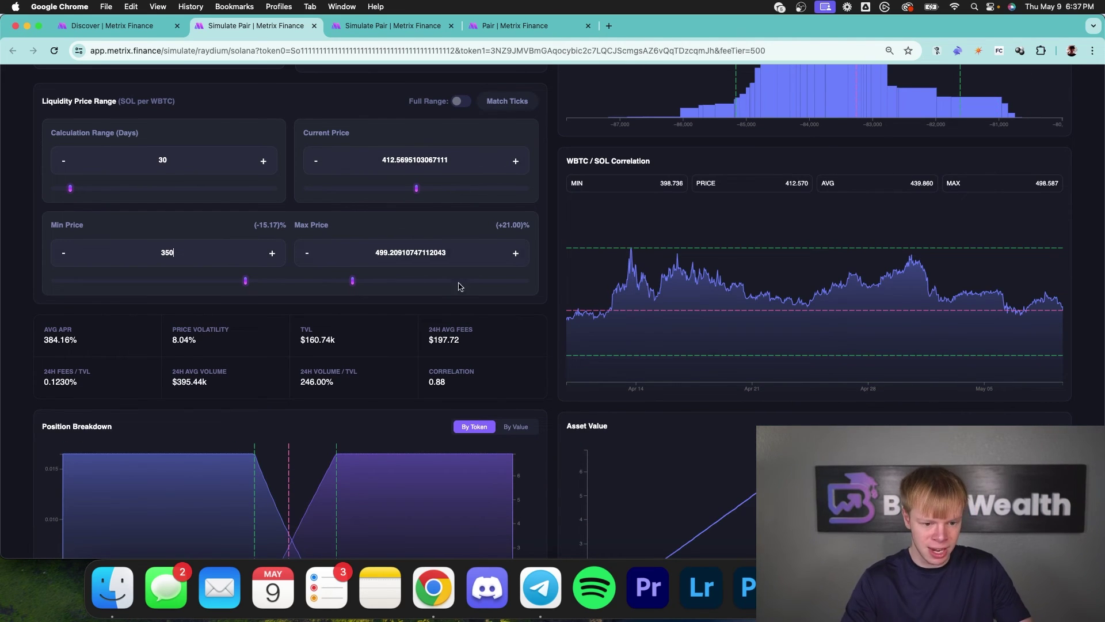
{"action": "scroll", "coordinate": [493, 402], "scroll_direction": "up", "scroll_amount": 2}
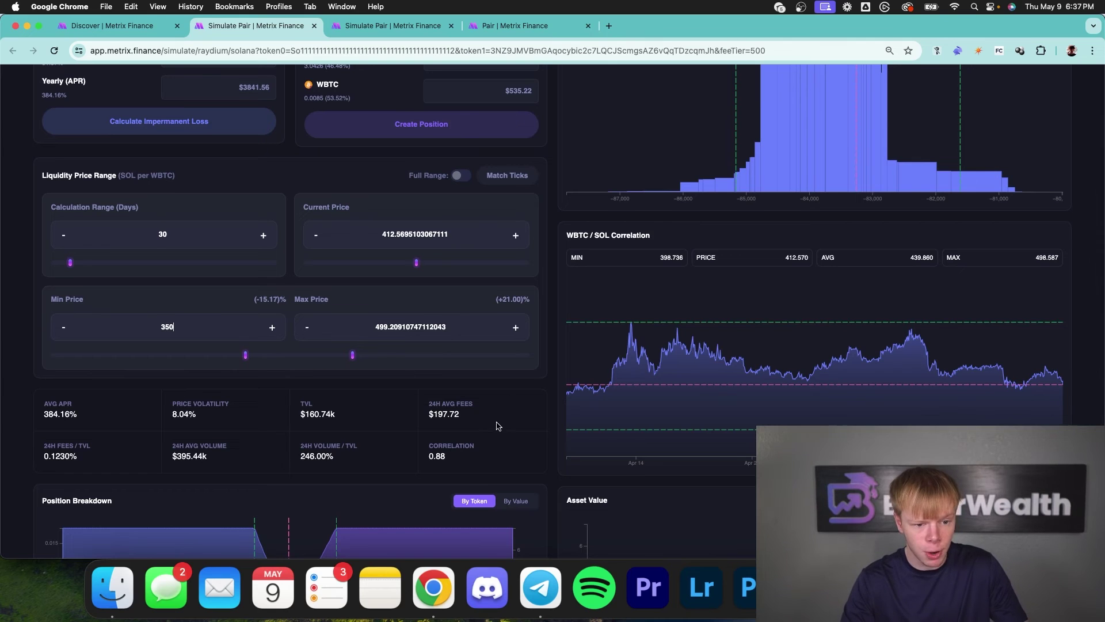
{"action": "scroll", "coordinate": [437, 423], "scroll_direction": "up", "scroll_amount": 2}
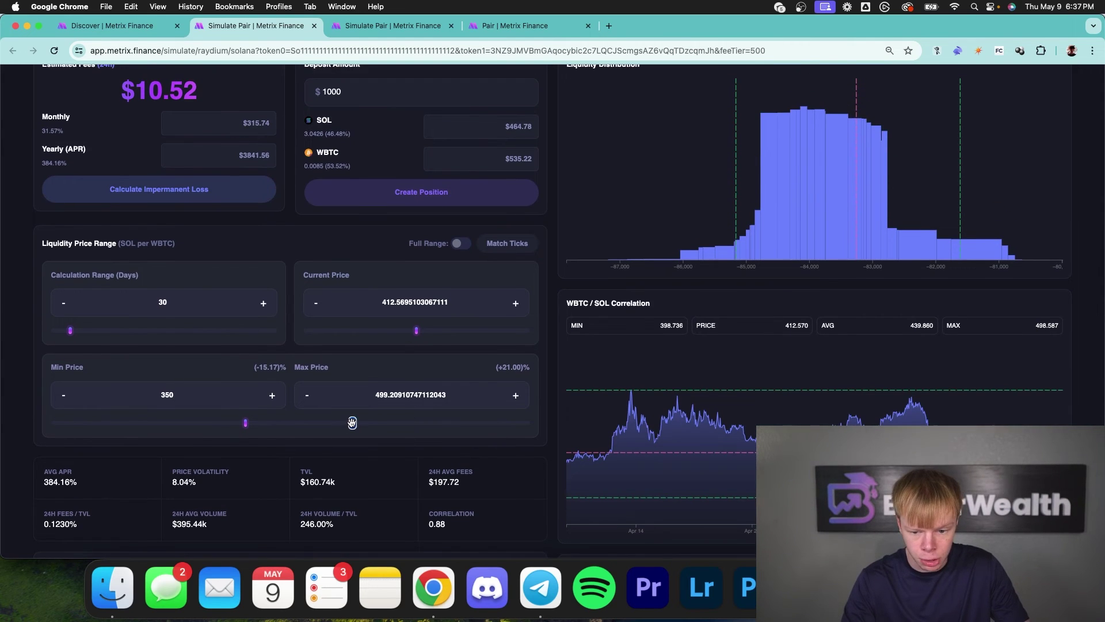
- Set the WBTC/SOL liquidity price range to a maximum of about 474.45 (+15%) and a minimum of about 334.18 (-19%)
{"action": "left_click_drag", "start_coordinate": [351, 423], "coordinate": [334, 422]}
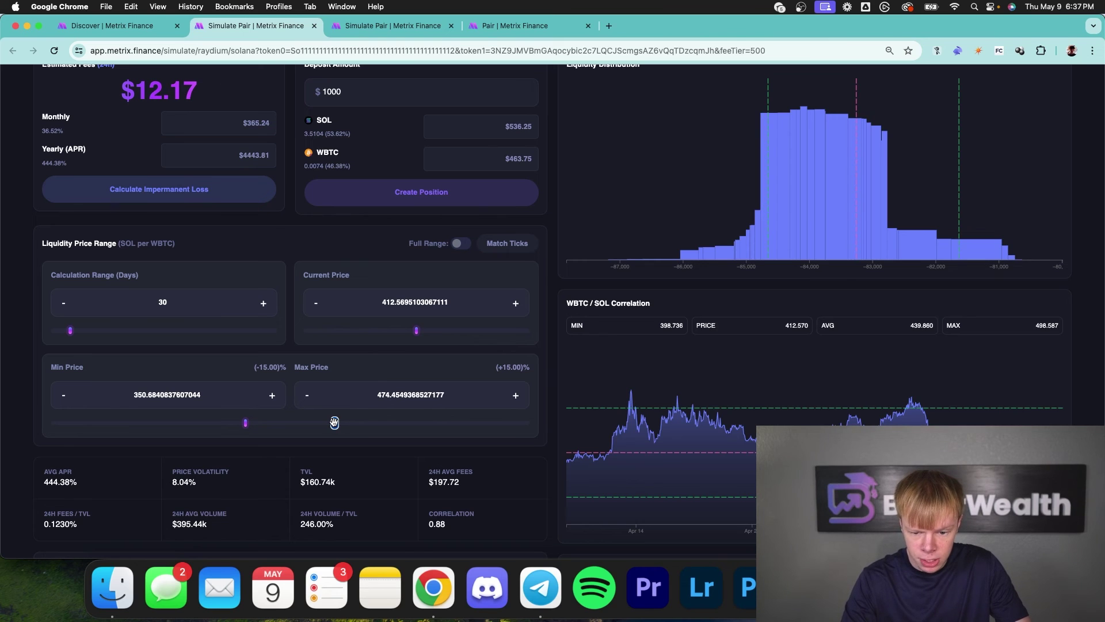
{"action": "scroll", "coordinate": [802, 383], "scroll_direction": "down", "scroll_amount": 1}
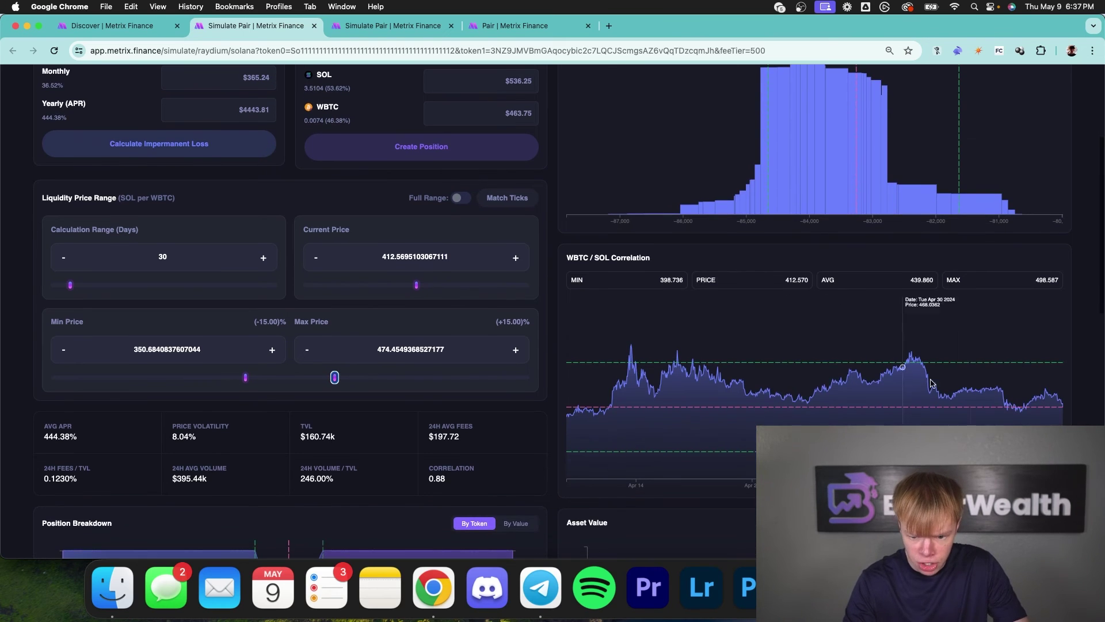
{"action": "scroll", "coordinate": [944, 385], "scroll_direction": "down", "scroll_amount": 1}
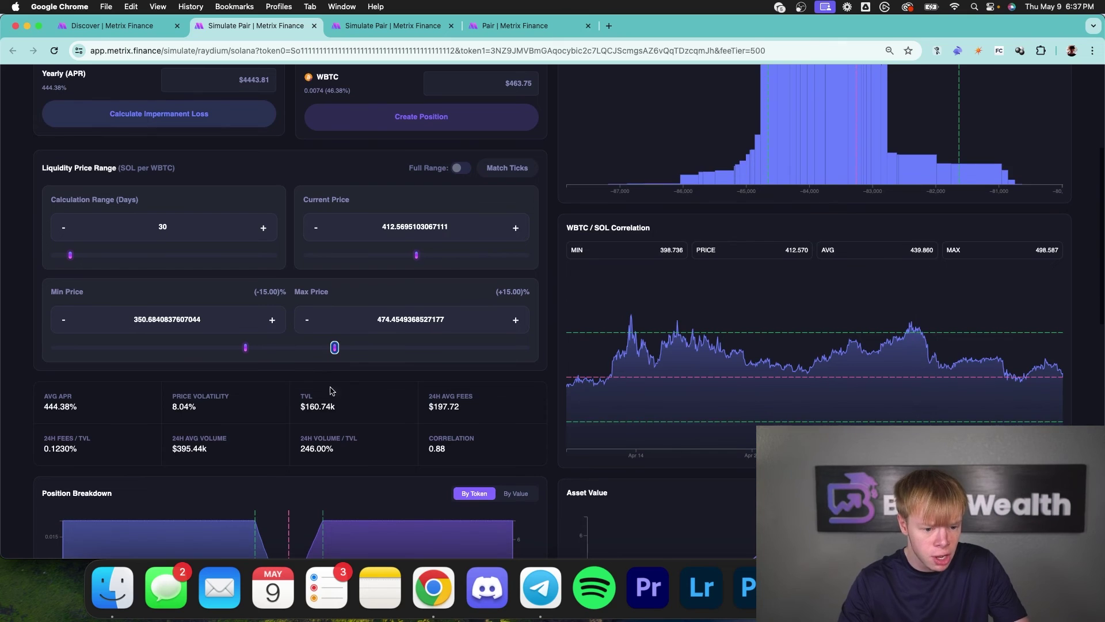
{"action": "scroll", "coordinate": [246, 342], "scroll_direction": "up", "scroll_amount": 1}
{"action": "left_click_drag", "start_coordinate": [246, 393], "coordinate": [233, 394]}
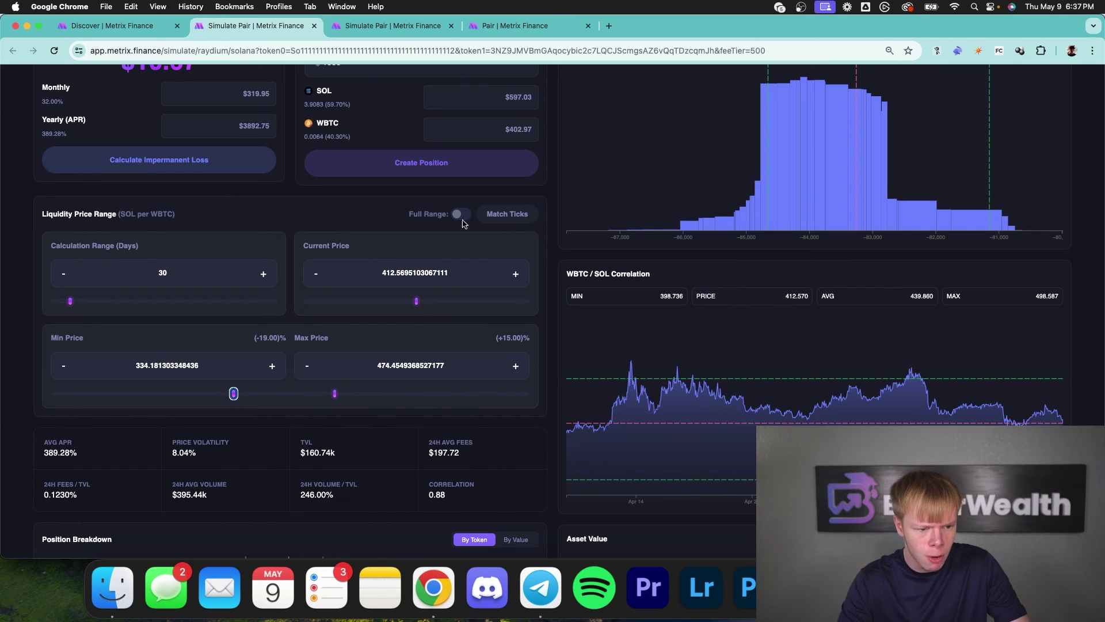
- Review the WBTC/SOL correlation chart, deposit split, liquidity distribution and daily volume history
{"action": "scroll", "coordinate": [921, 259], "scroll_direction": "down", "scroll_amount": 3}
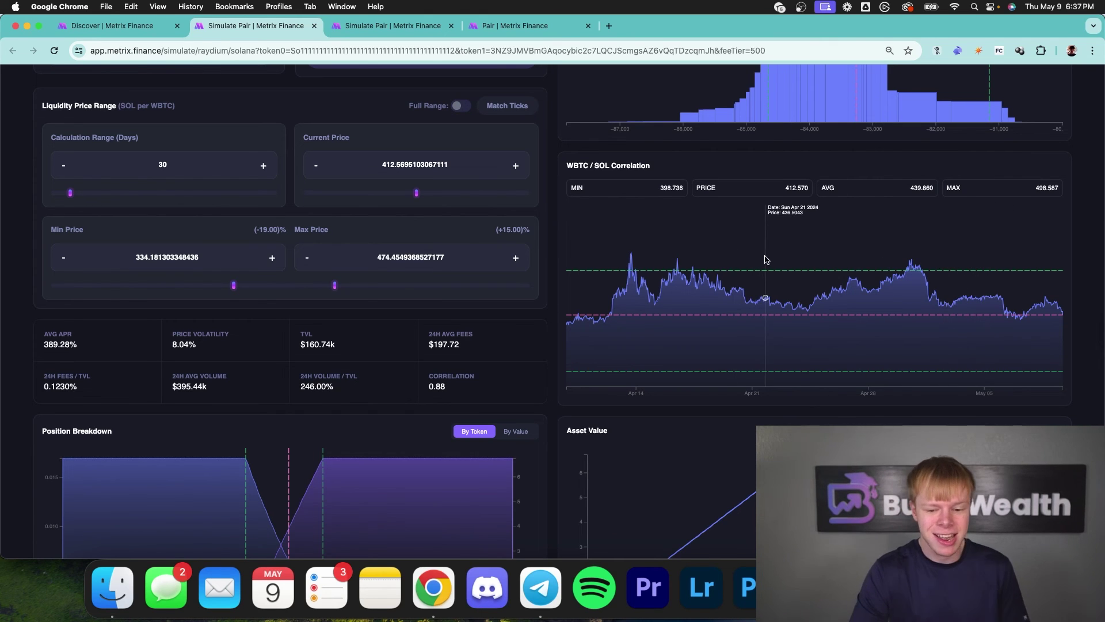
{"action": "scroll", "coordinate": [764, 262], "scroll_direction": "down", "scroll_amount": 7}
{"action": "scroll", "coordinate": [764, 262], "scroll_direction": "up", "scroll_amount": 12}
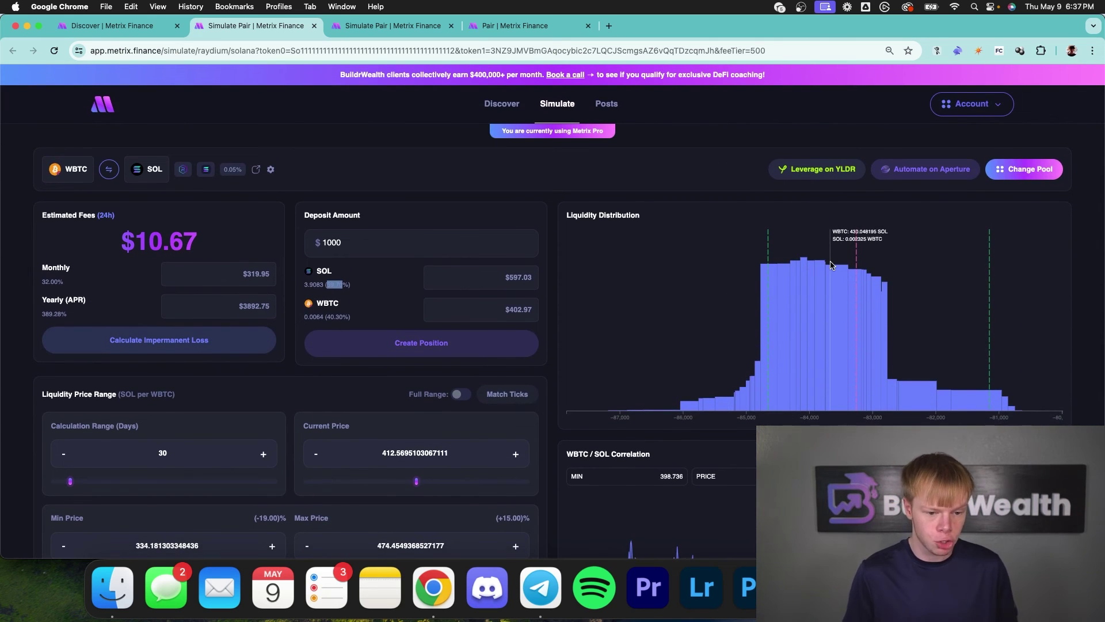
{"action": "scroll", "coordinate": [831, 265], "scroll_direction": "down", "scroll_amount": 2}
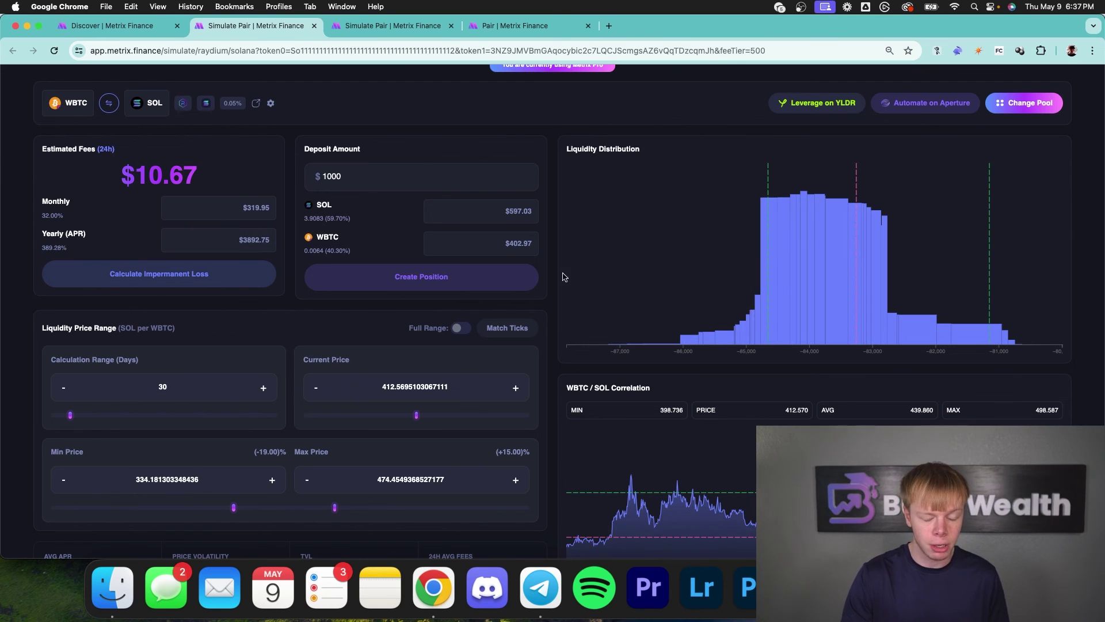
{"action": "scroll", "coordinate": [562, 277], "scroll_direction": "down", "scroll_amount": 15}
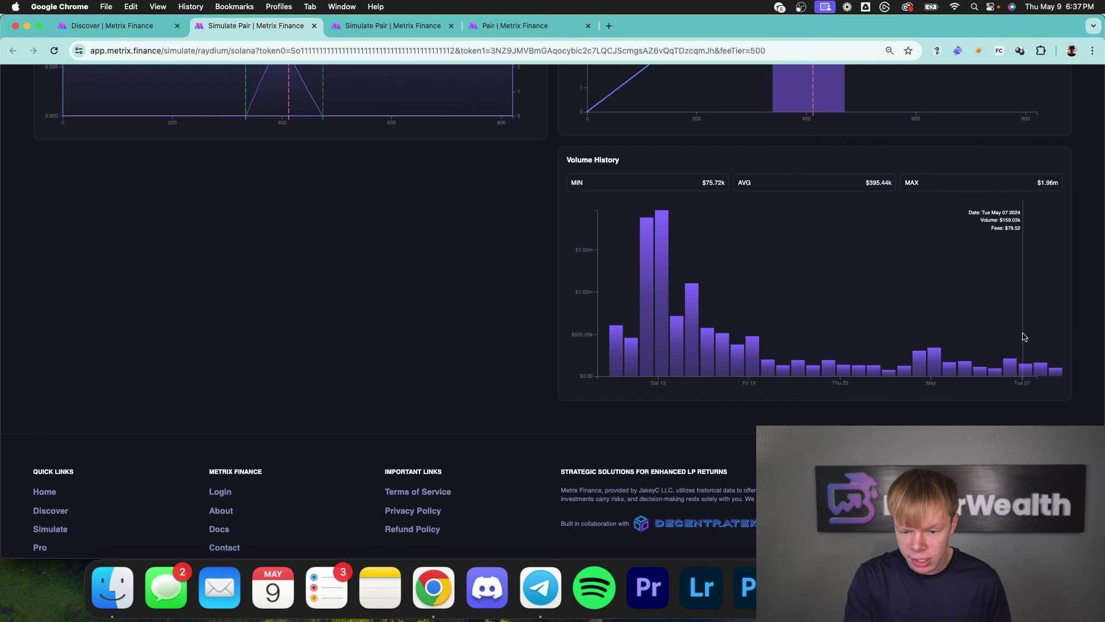
{"action": "scroll", "coordinate": [1022, 335], "scroll_direction": "down", "scroll_amount": 2}
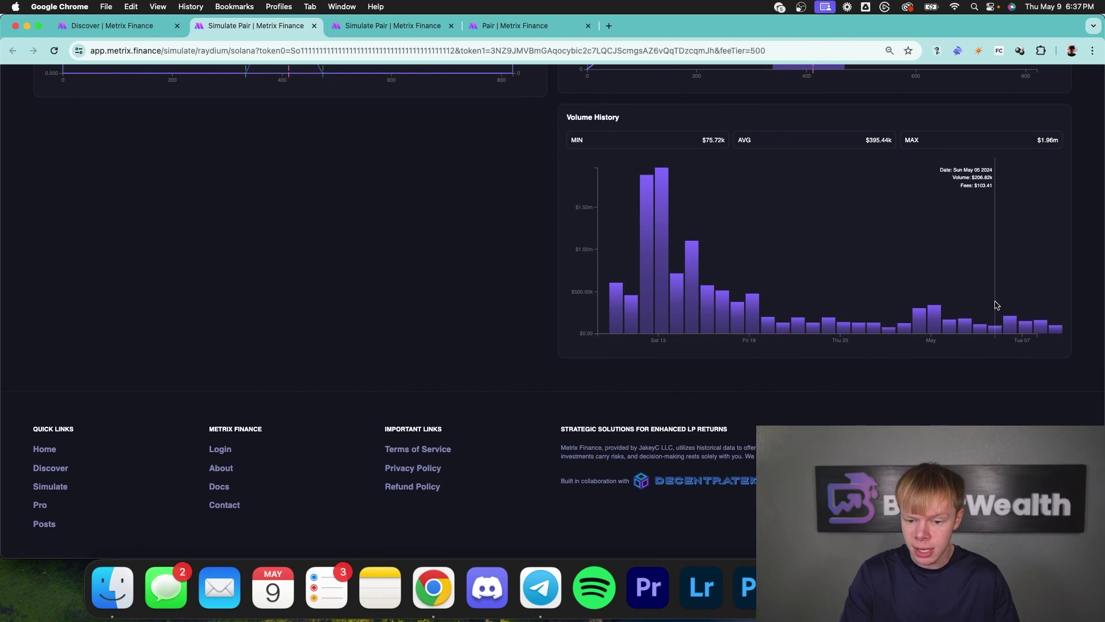
{"action": "scroll", "coordinate": [679, 396], "scroll_direction": "up", "scroll_amount": 10}
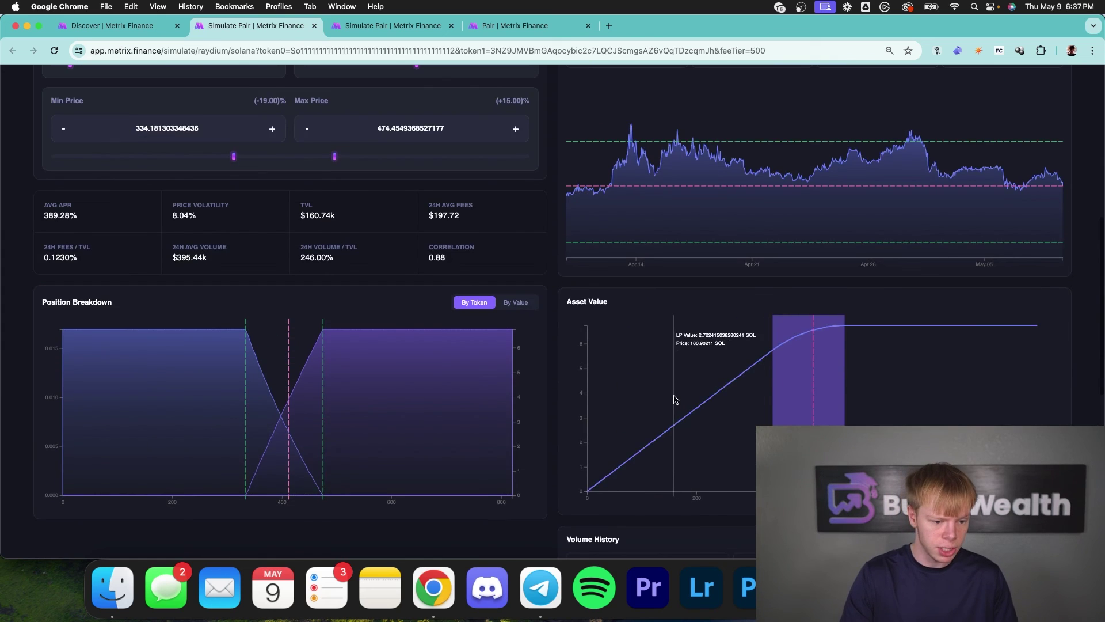
- Try a 5-day calculation range for WBTC/SOL, check the estimated fees, and restore it to 30 days
{"action": "scroll", "coordinate": [674, 396], "scroll_direction": "up", "scroll_amount": 3}
{"action": "left_click", "coordinate": [171, 168]}
{"action": "key", "text": "BackSpace"}
{"action": "key", "text": "BackSpace"}
{"action": "type", "text": "5"}
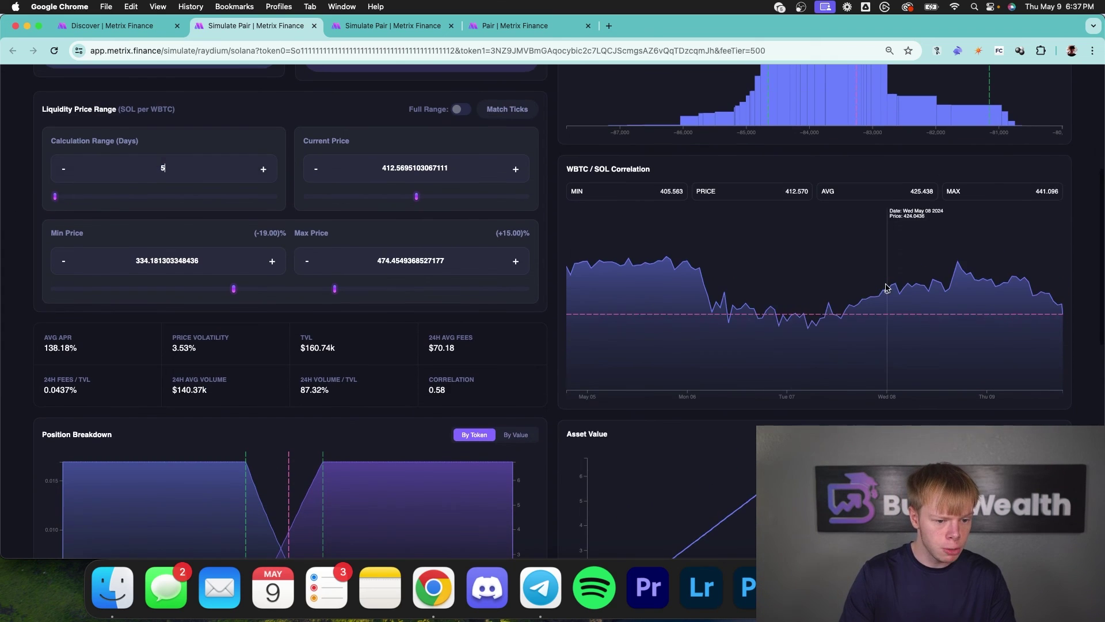
{"action": "scroll", "coordinate": [407, 292], "scroll_direction": "up", "scroll_amount": 4}
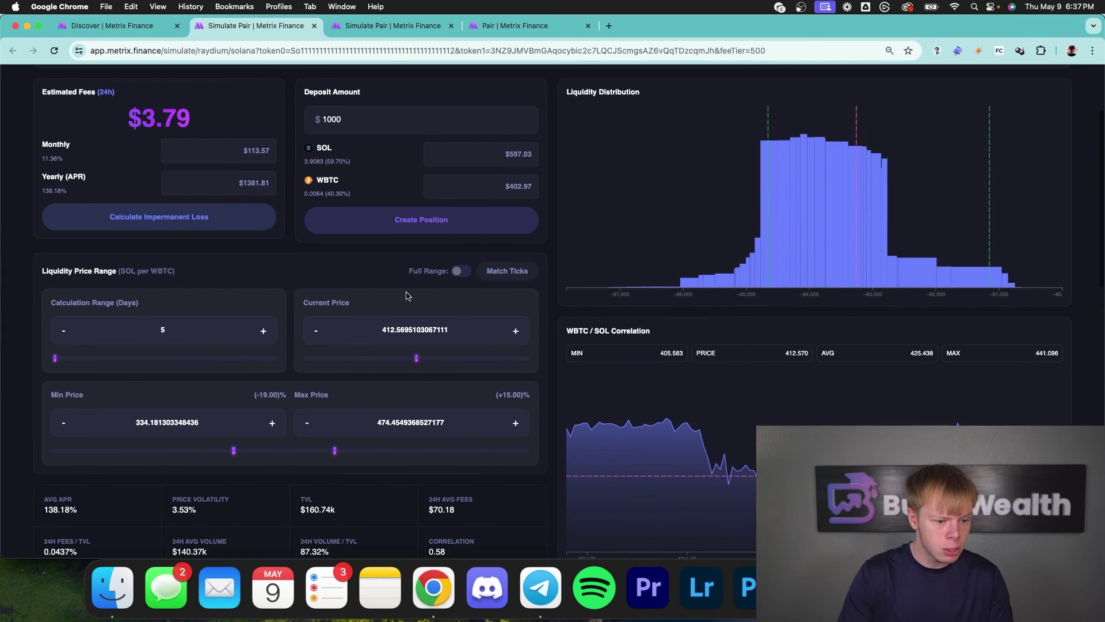
{"action": "key", "text": "BackSpace"}
{"action": "type", "text": "30"}
- Set the WBTC/SOL calculation range to 5 days and check the yearly APR
{"action": "double_click", "coordinate": [162, 330]}
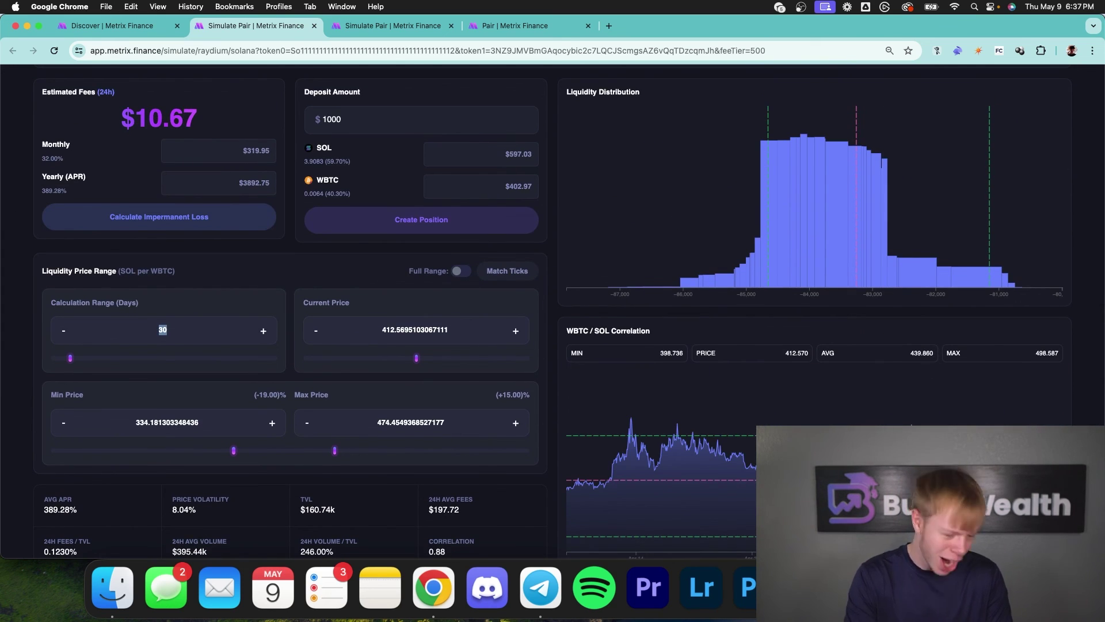
{"action": "type", "text": "5"}
{"action": "double_click", "coordinate": [57, 191]}
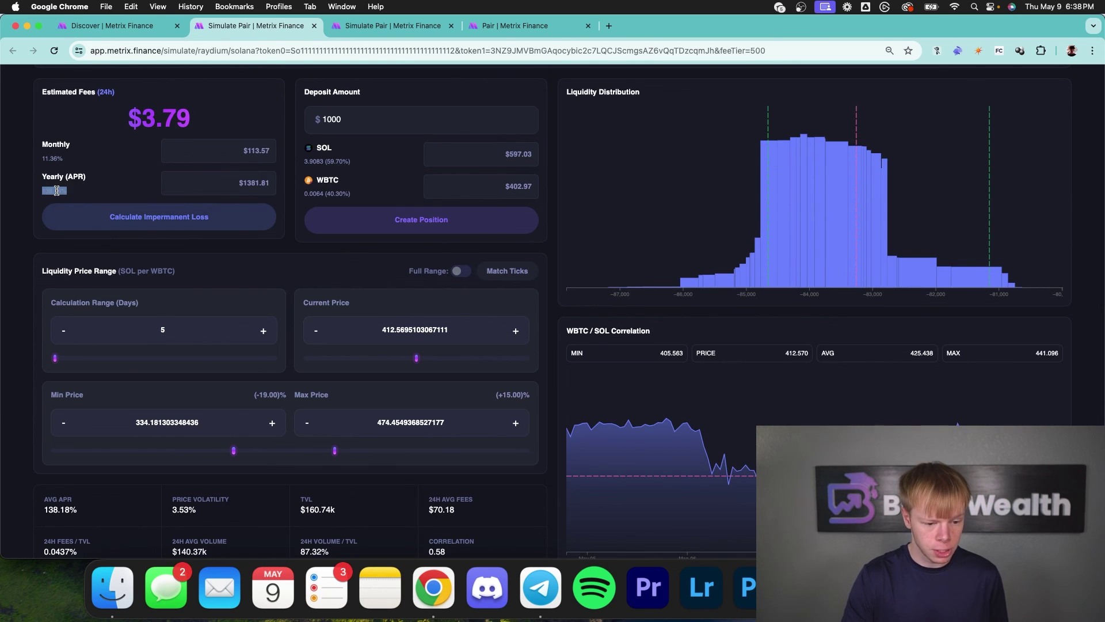
{"action": "scroll", "coordinate": [56, 190], "scroll_direction": "up", "scroll_amount": 1}
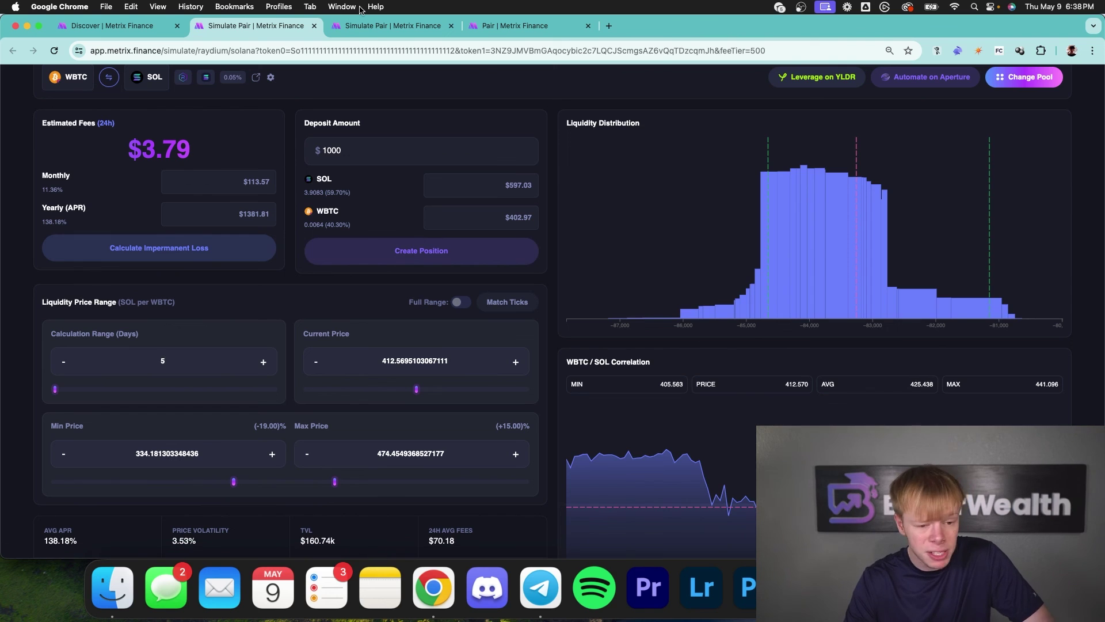
- Return to the SOL/W pair comparison page and replace the W token with WBTC (Wrapped BTC (Wormhole))
{"action": "left_click", "coordinate": [378, 28]}
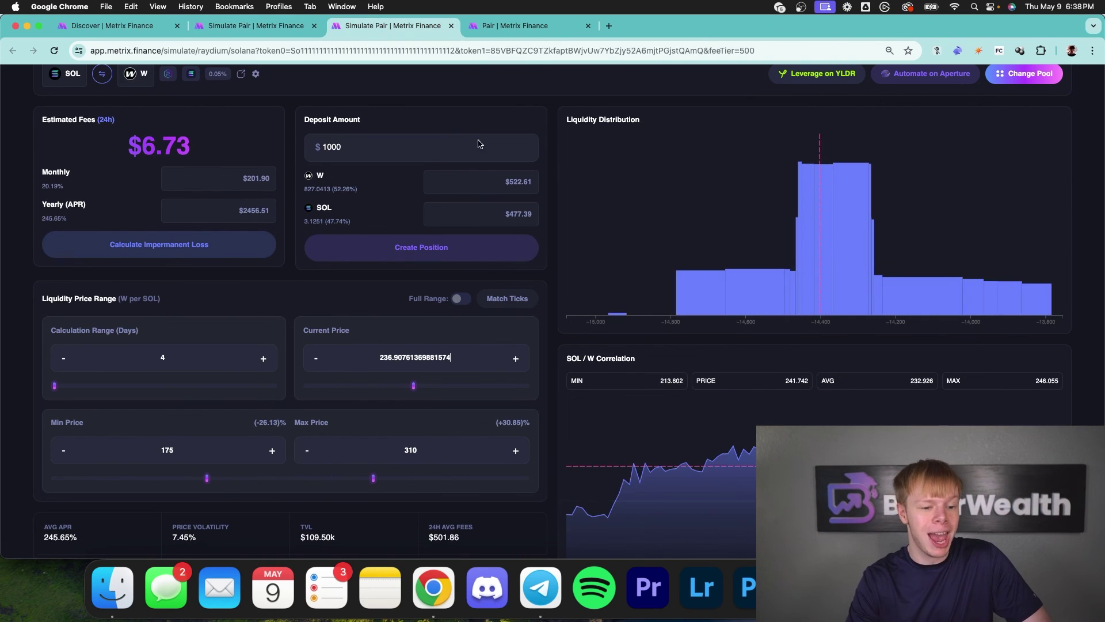
{"action": "left_click", "coordinate": [495, 26]}
{"action": "scroll", "coordinate": [444, 156], "scroll_direction": "up", "scroll_amount": 1}
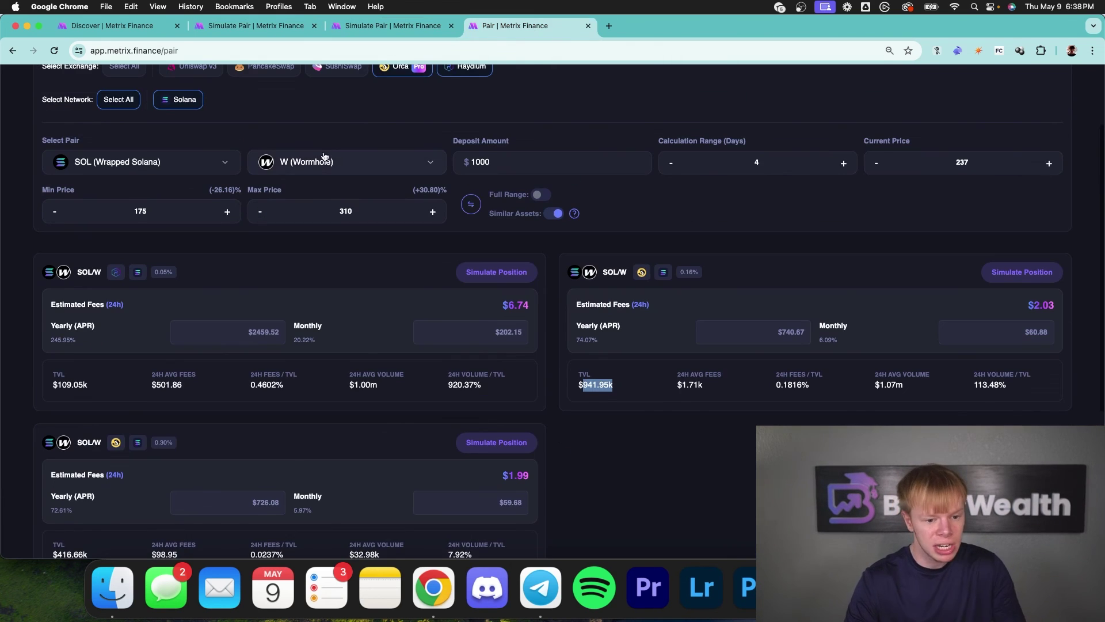
{"action": "left_click", "coordinate": [325, 161]}
{"action": "type", "text": "wbtc"}
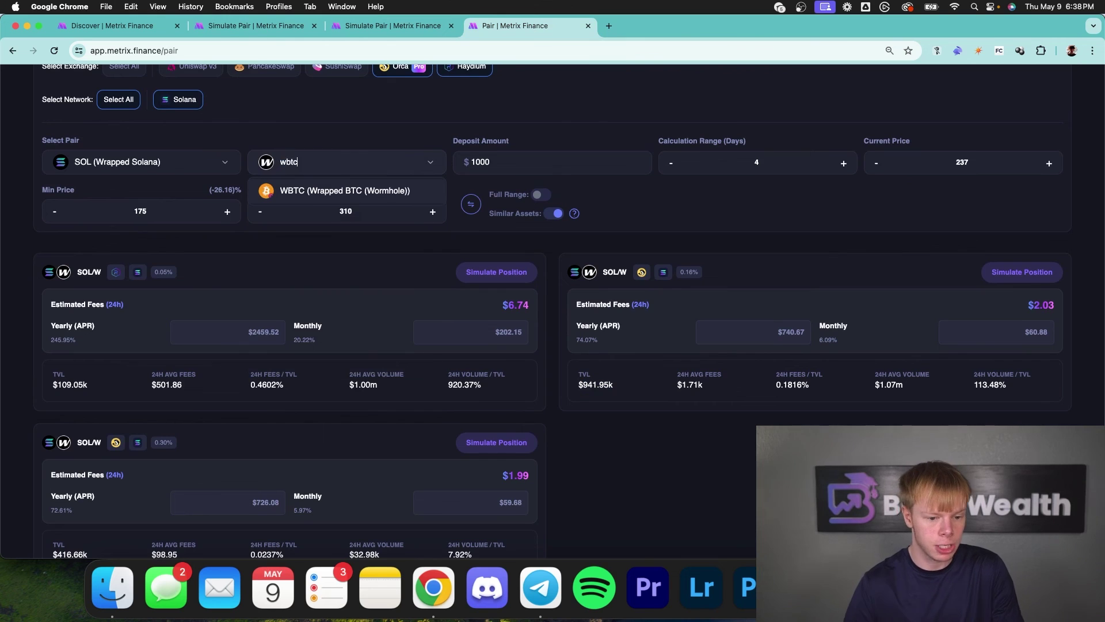
{"action": "left_click", "coordinate": [365, 191]}
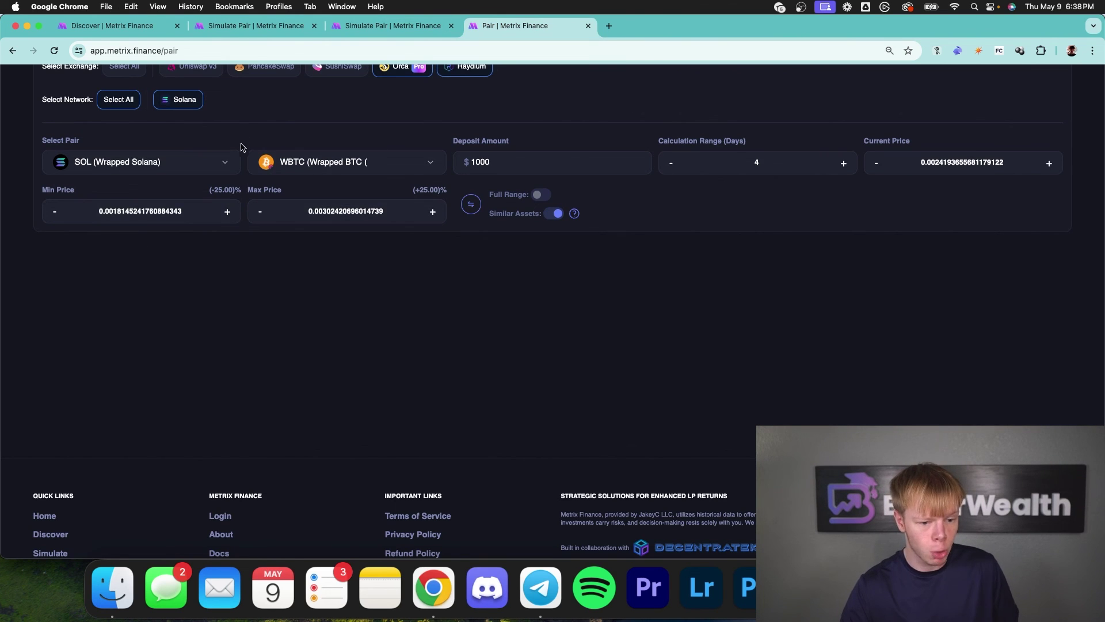
- Reverse the compared pair to WBTC/SOL and, based on the simulation, set the minimum to 335, maximum to 475 and calculation range to 5 days
{"action": "key", "text": "super+2"}
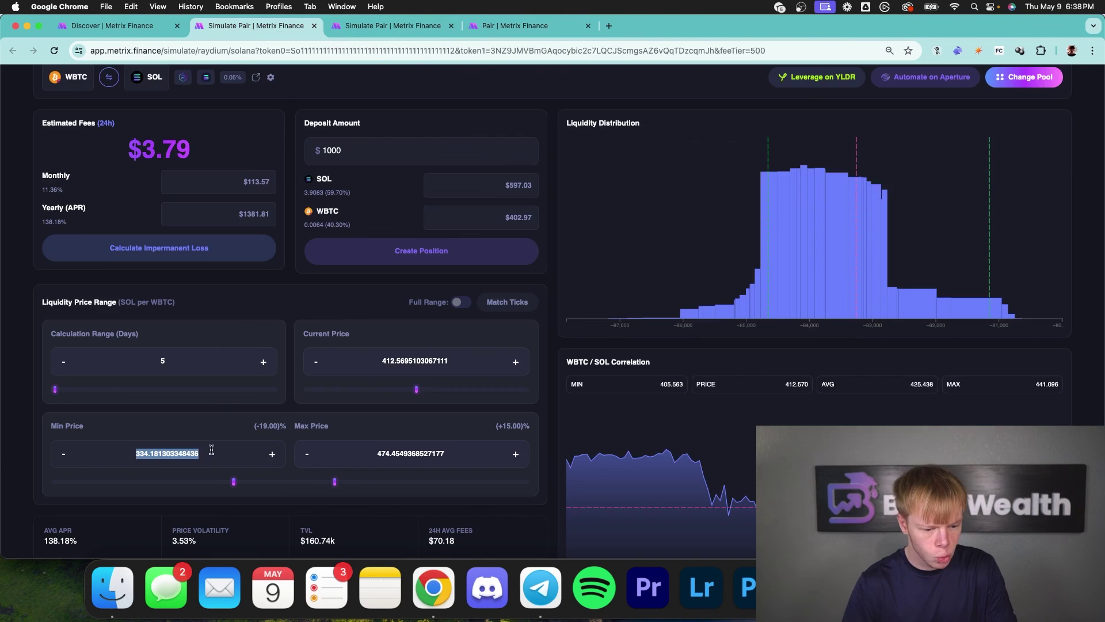
{"action": "left_click", "coordinate": [490, 32]}
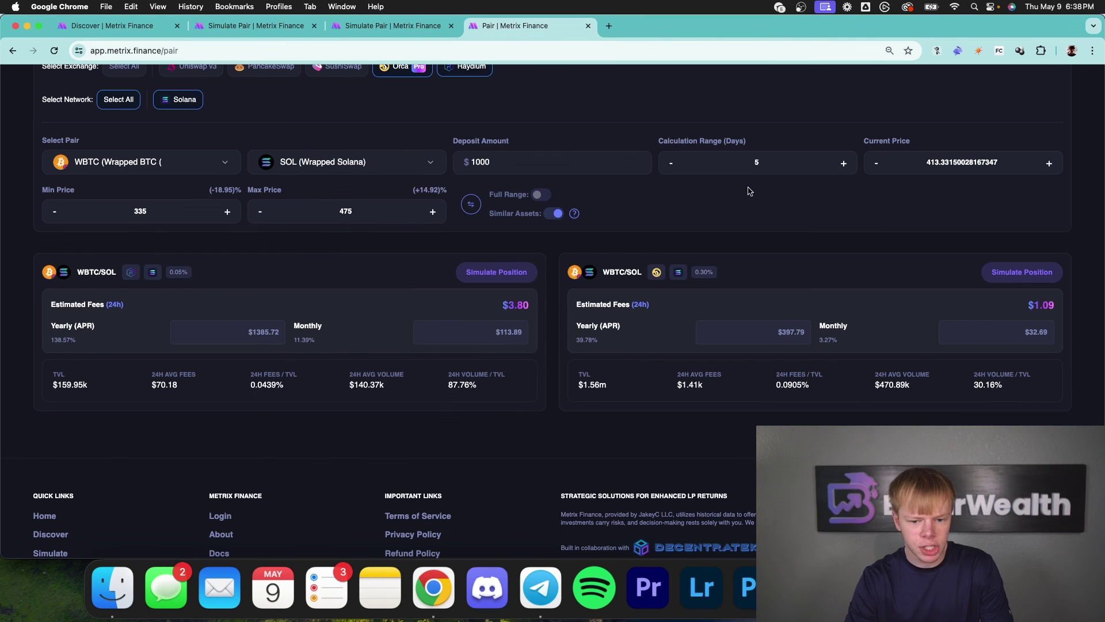
{"action": "double_click", "coordinate": [928, 162]}
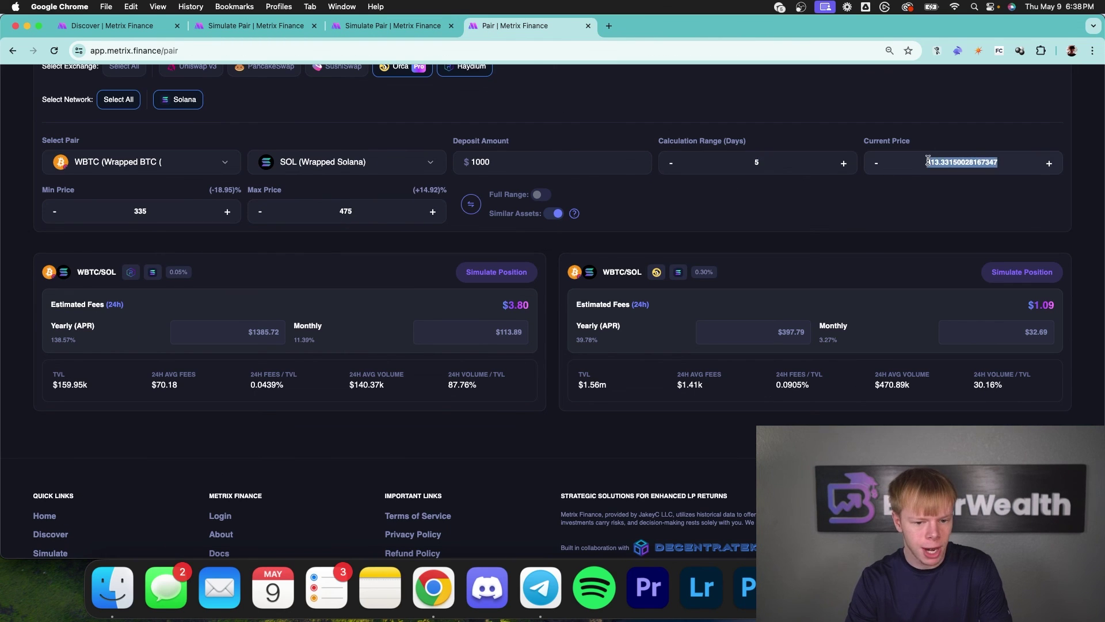
{"action": "left_click", "coordinate": [705, 201]}
- Compare the TVL and yearly APR of the Raydium and Orca WBTC/SOL pools
{"action": "scroll", "coordinate": [761, 235], "scroll_direction": "down", "scroll_amount": 3}
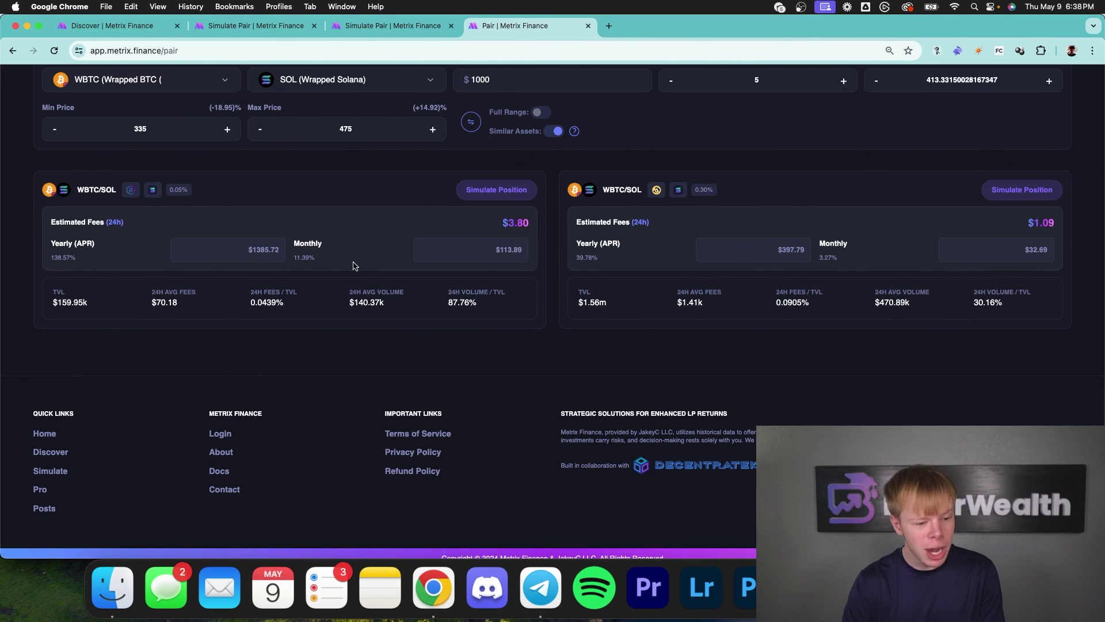
{"action": "double_click", "coordinate": [60, 302]}
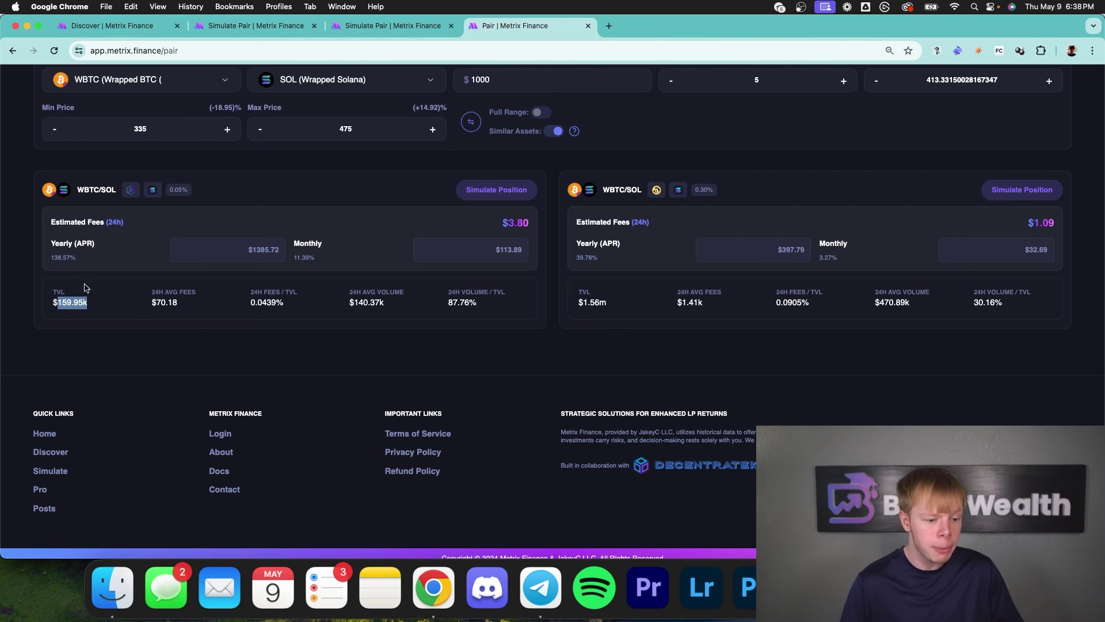
{"action": "double_click", "coordinate": [64, 259]}
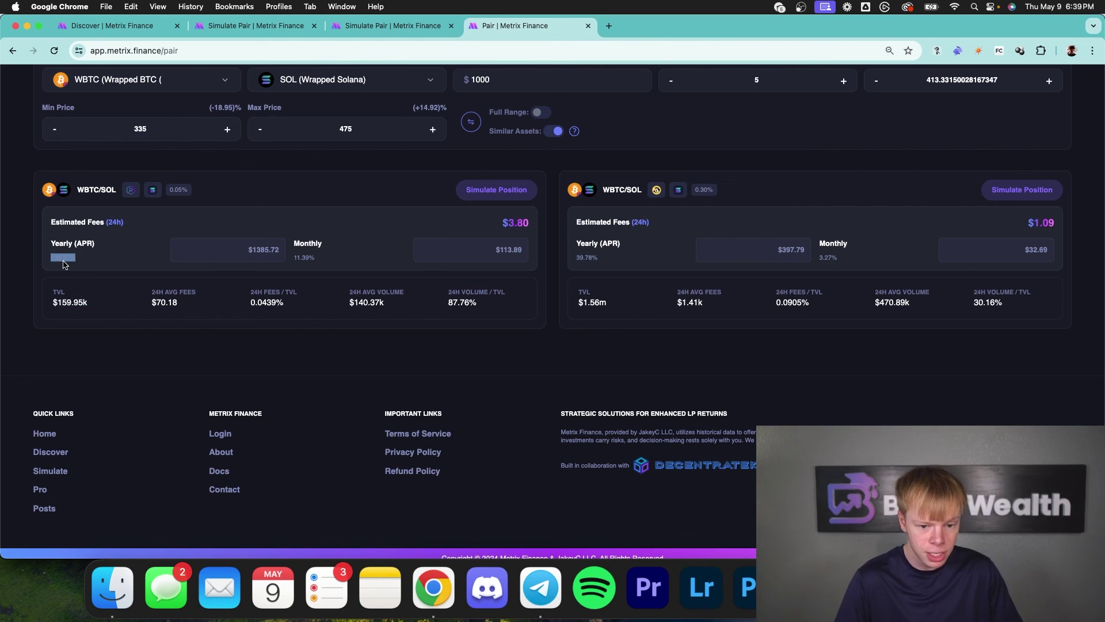
{"action": "left_click", "coordinate": [581, 268]}
{"action": "scroll", "coordinate": [580, 266], "scroll_direction": "down", "scroll_amount": 1}
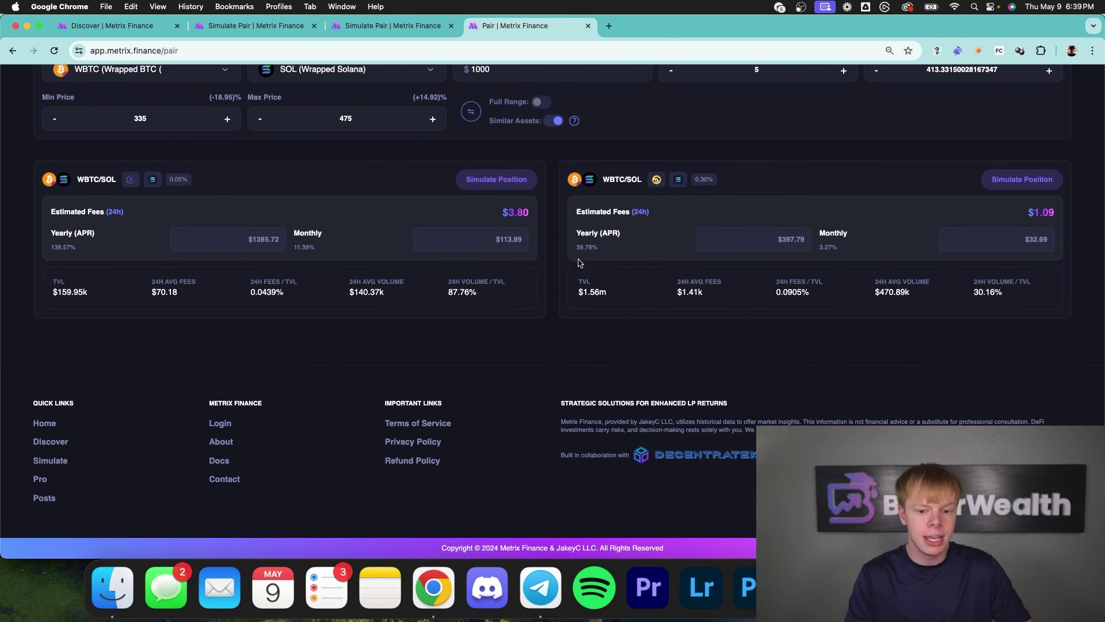
{"action": "scroll", "coordinate": [579, 263], "scroll_direction": "up", "scroll_amount": 3}
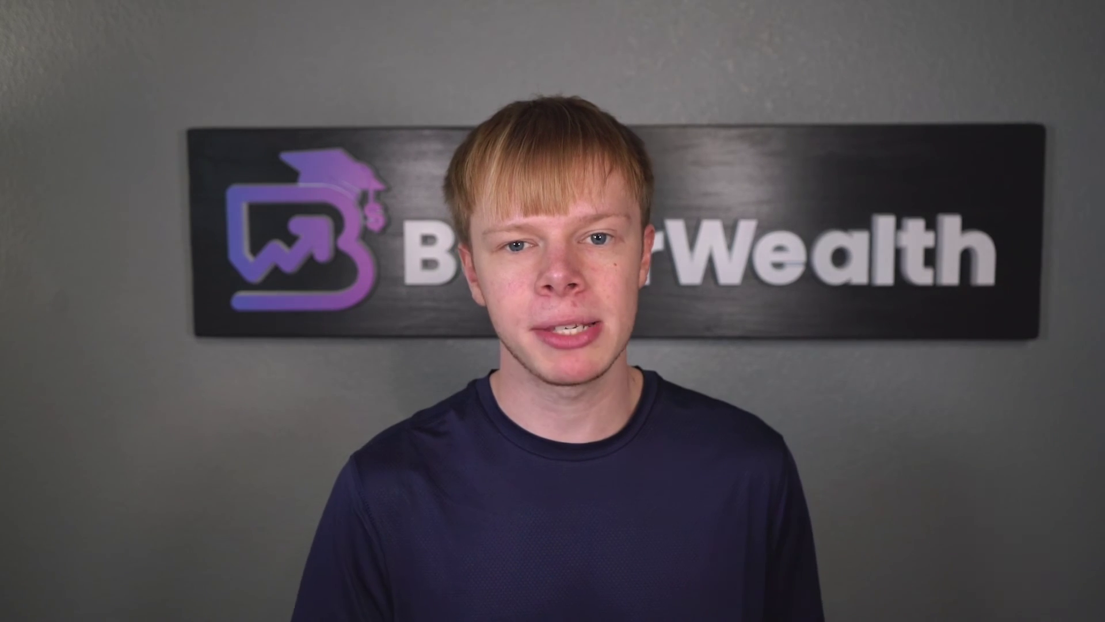